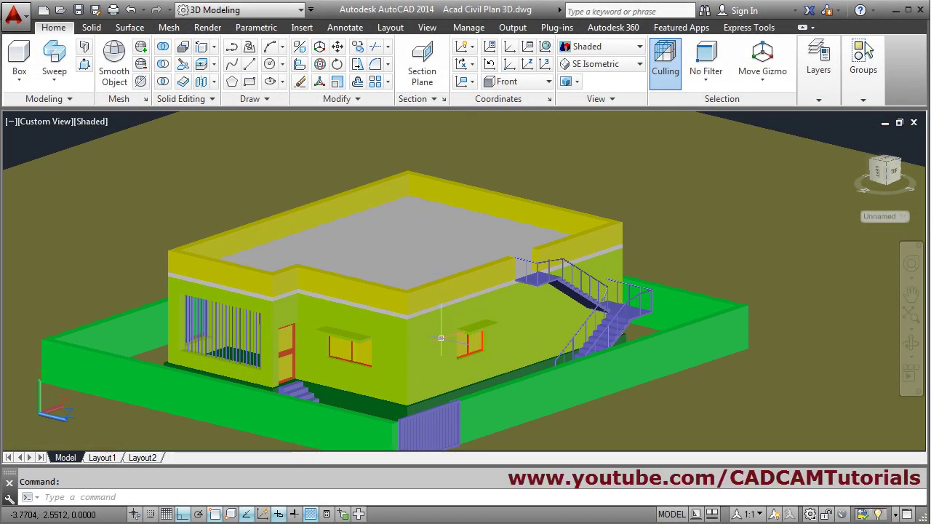
Copy the entire house with its compound wall and ground to an empty area away from the original
scroll(438, 306, down, 4)
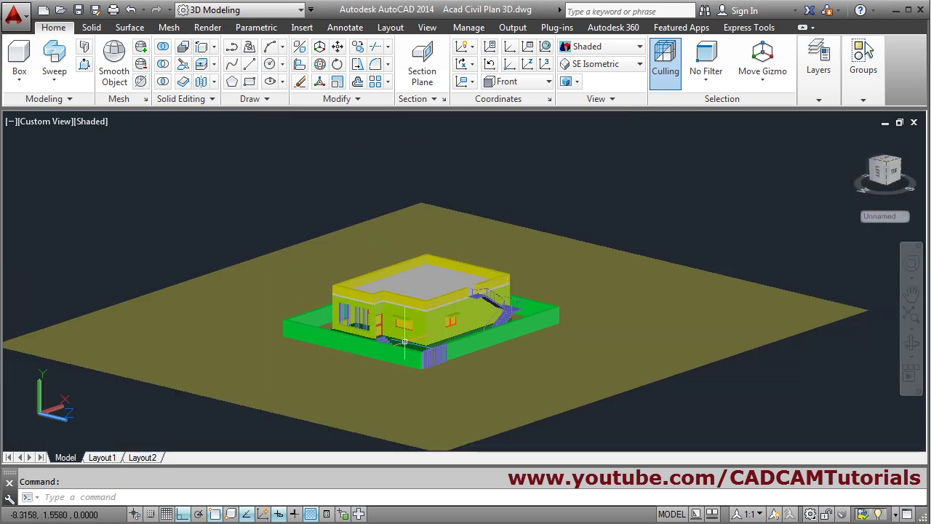
shift+middle_drag(444, 328, 428, 316)
scroll(428, 315, up, 3)
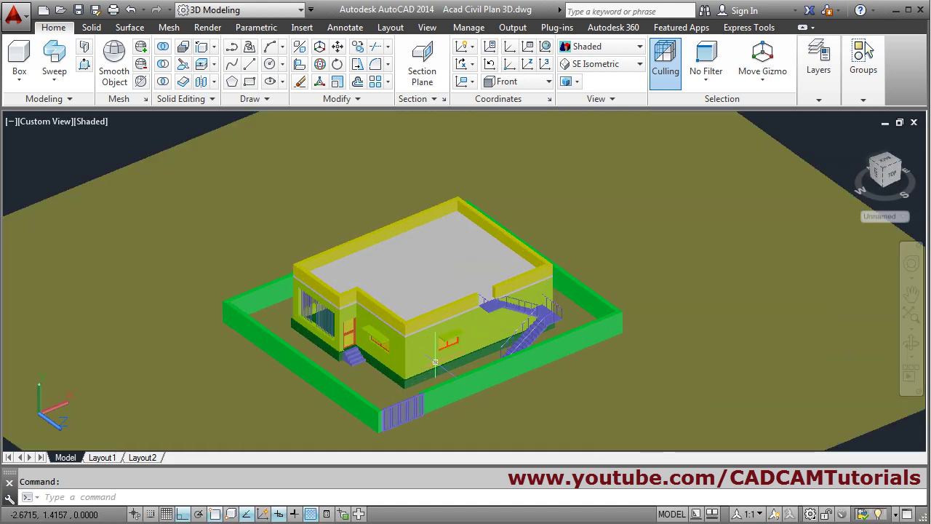
scroll(415, 322, down, 8)
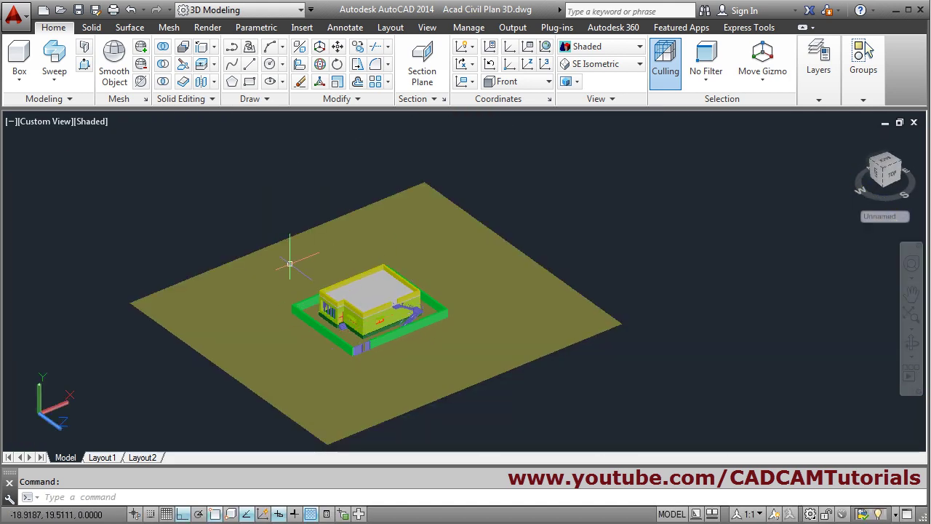
scroll(289, 263, down, 4)
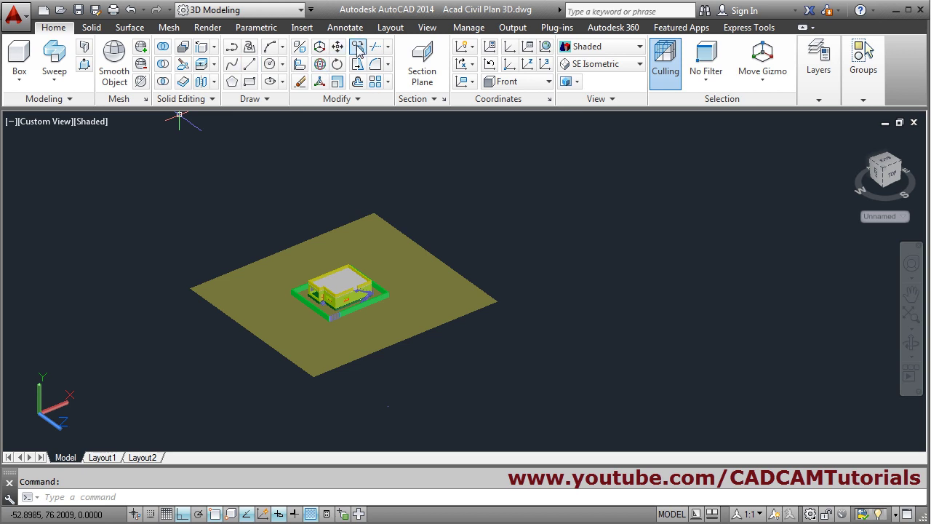
click(432, 195)
click(226, 398)
key(Return)
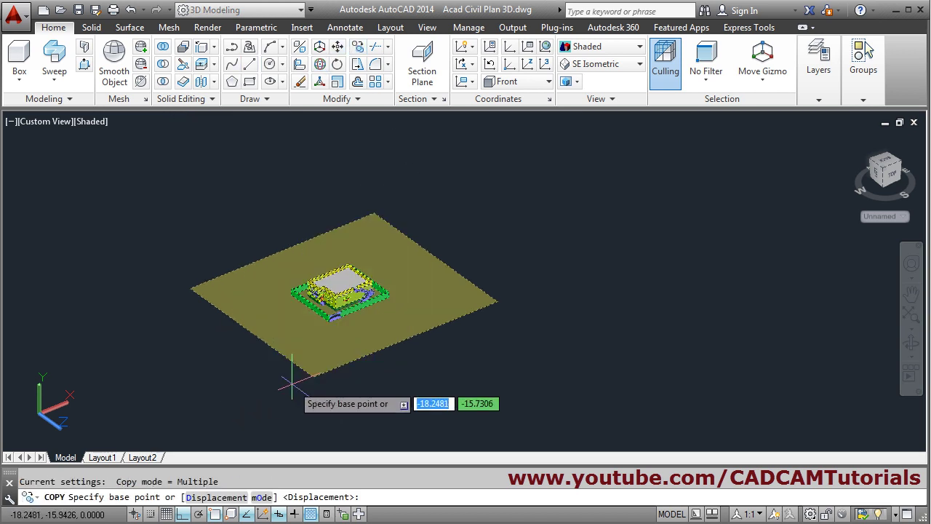
click(315, 393)
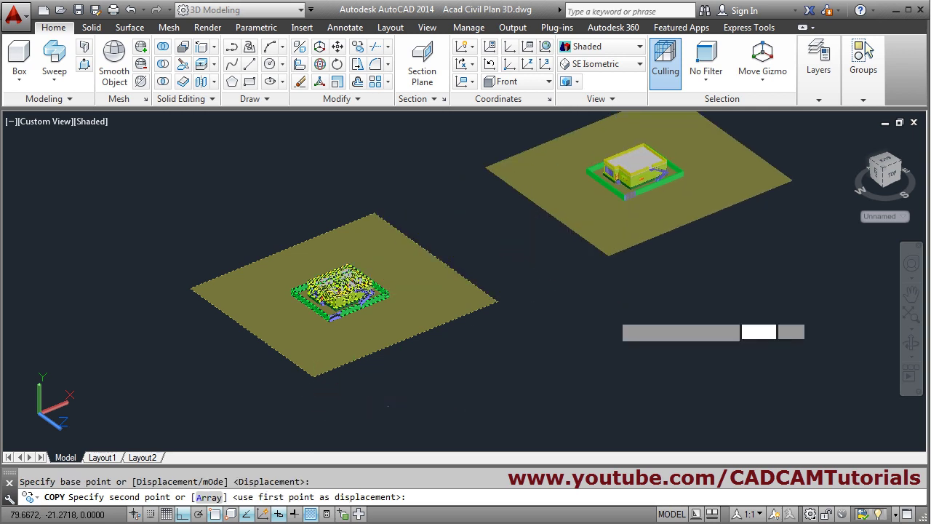
click(655, 284)
key(Escape)
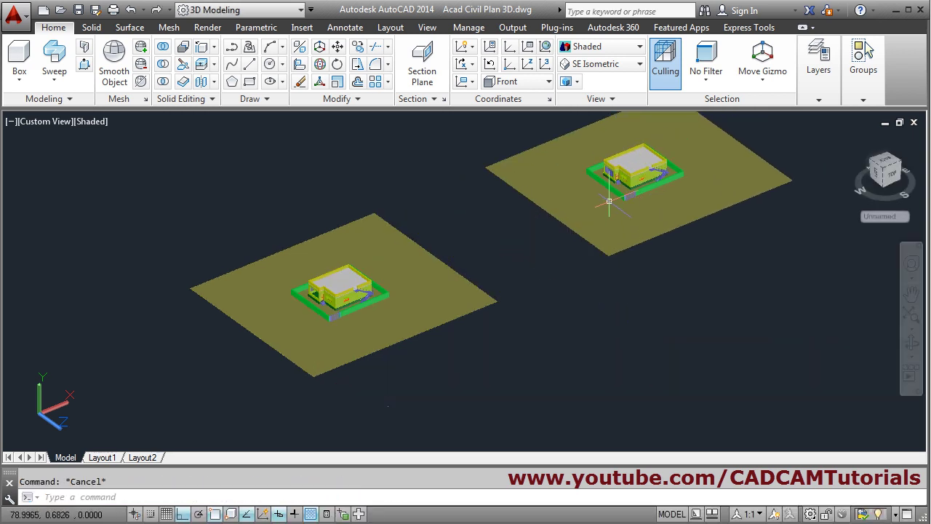
Erase the roof parapet, the stair flights, the upper landing and the outer handrail from the original house
middle_drag(605, 199, 635, 235)
scroll(387, 361, up, 6)
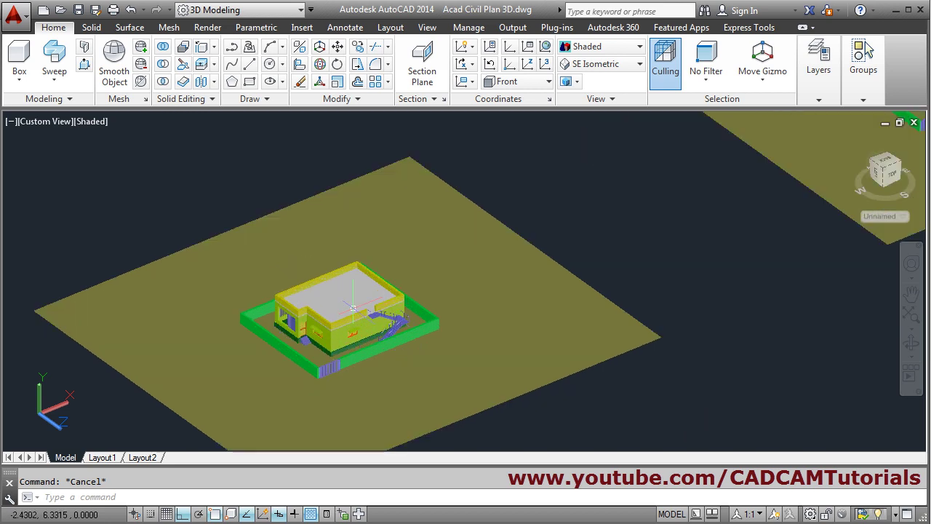
shift+middle_drag(353, 331, 357, 316)
scroll(368, 322, up, 4)
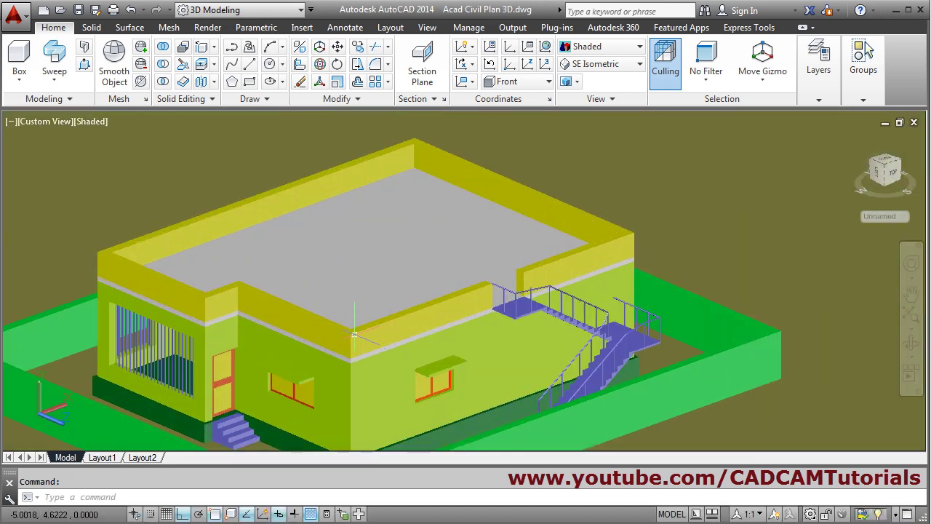
click(299, 82)
click(377, 329)
scroll(627, 355, up, 2)
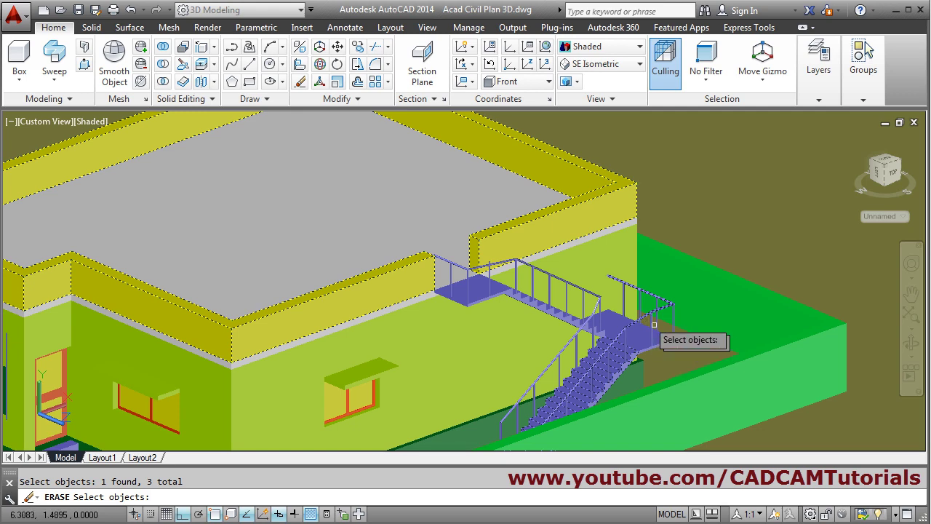
shift+middle_drag(439, 307, 563, 302)
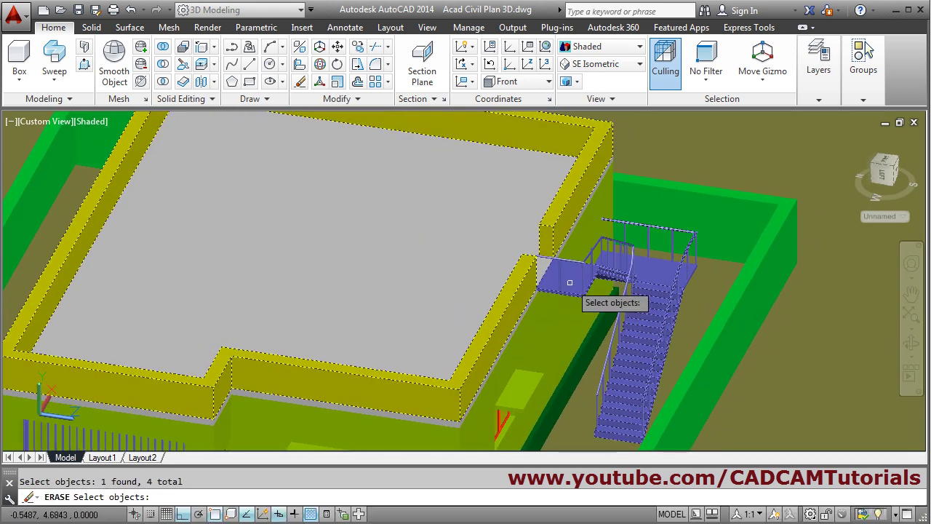
key(Return)
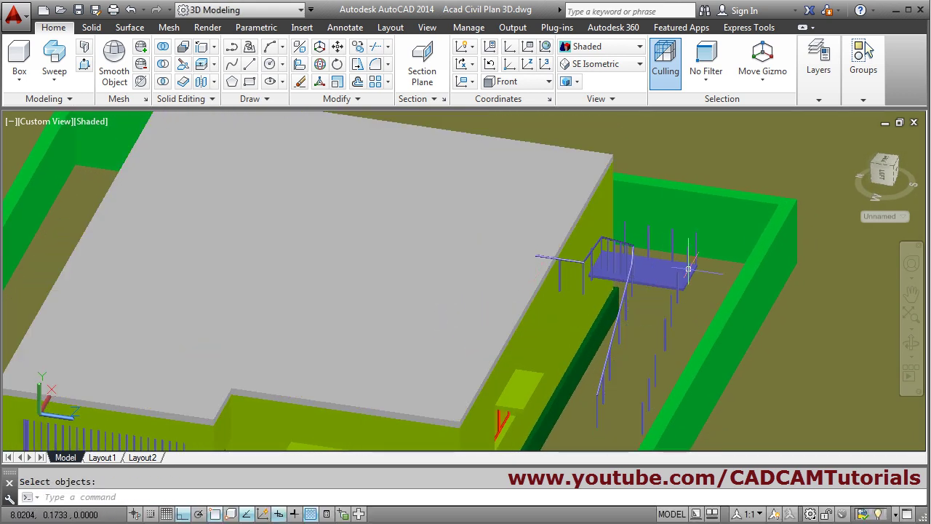
scroll(688, 269, up, 5)
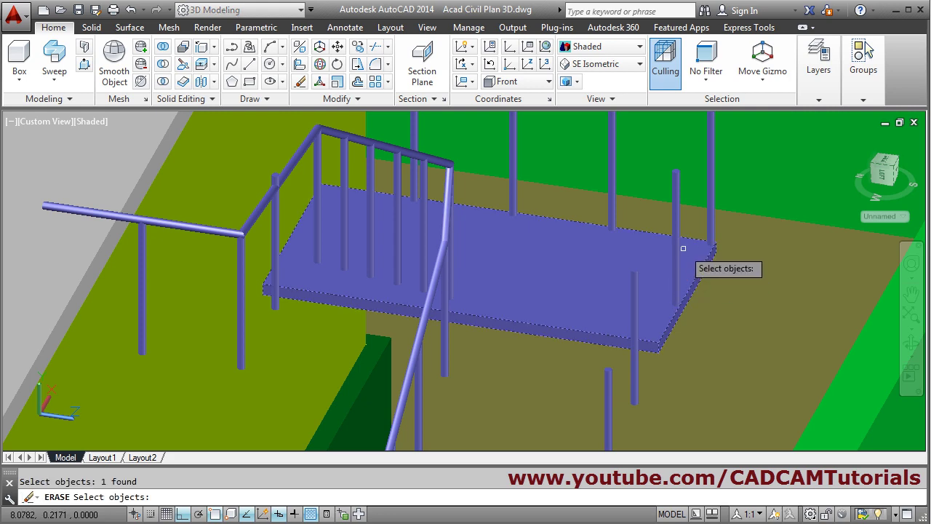
key(Escape)
scroll(587, 294, down, 8)
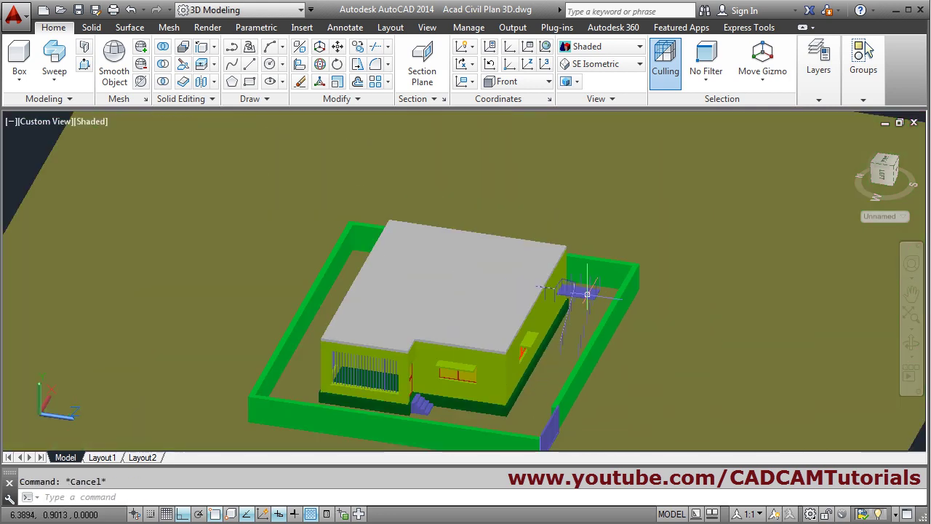
scroll(614, 327, up, 4)
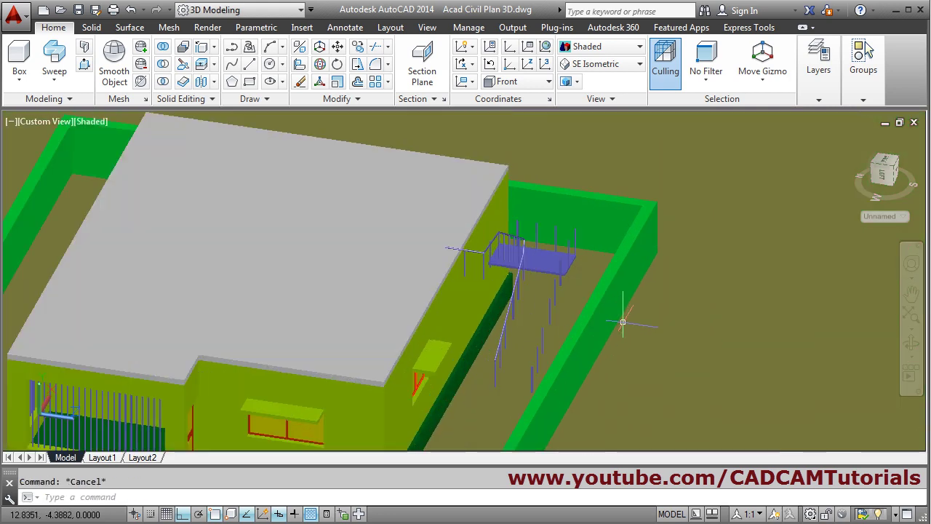
click(820, 99)
click(851, 152)
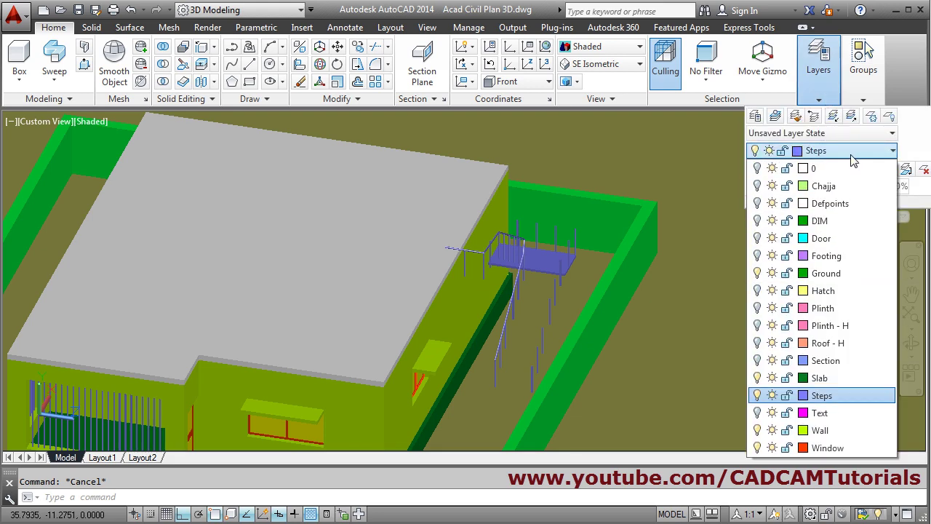
click(757, 395)
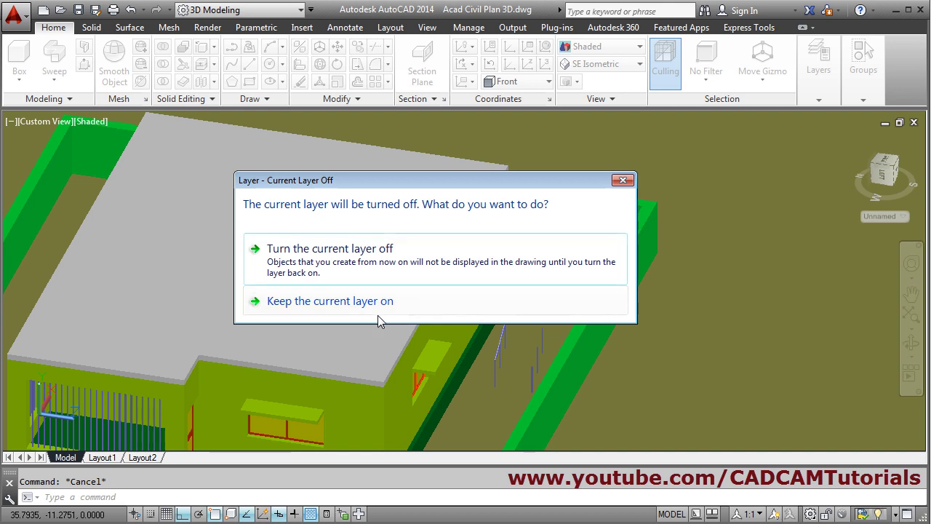
click(309, 304)
scroll(323, 320, down, 5)
scroll(416, 328, up, 5)
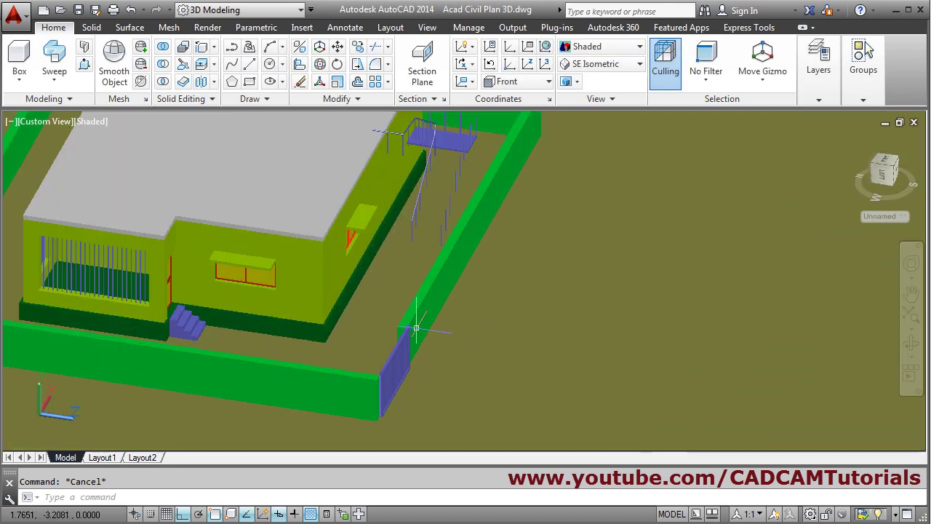
scroll(399, 316, down, 5)
scroll(555, 357, up, 6)
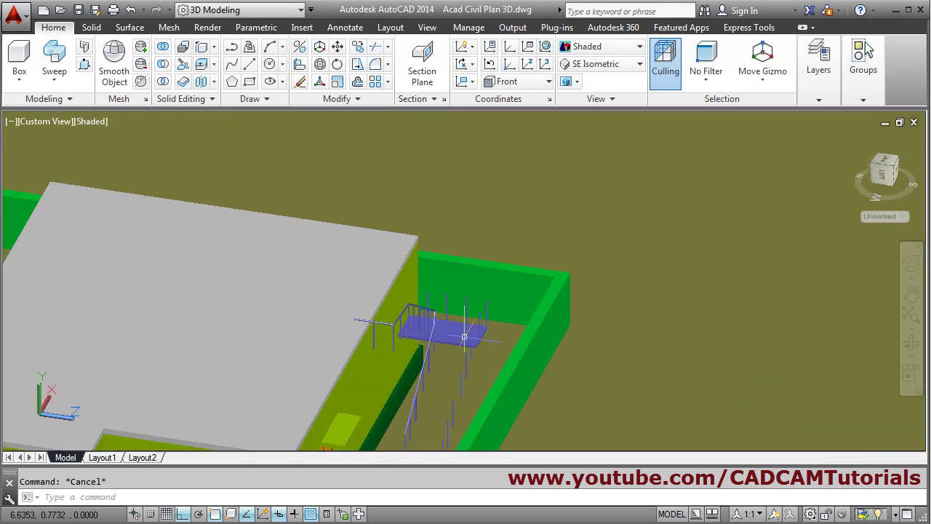
Switch the visual style to 2D Wireframe and view the original house's staircase from above
mouse_move(388, 287)
shift+middle_down()
mouse_move(415, 298)
mouse_move(400, 291)
shift+middle_up()
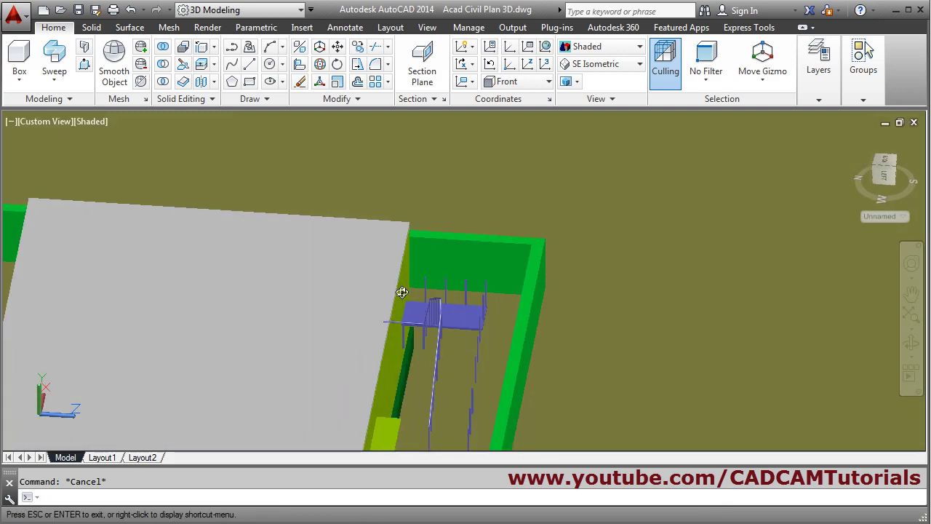
click(598, 49)
click(587, 86)
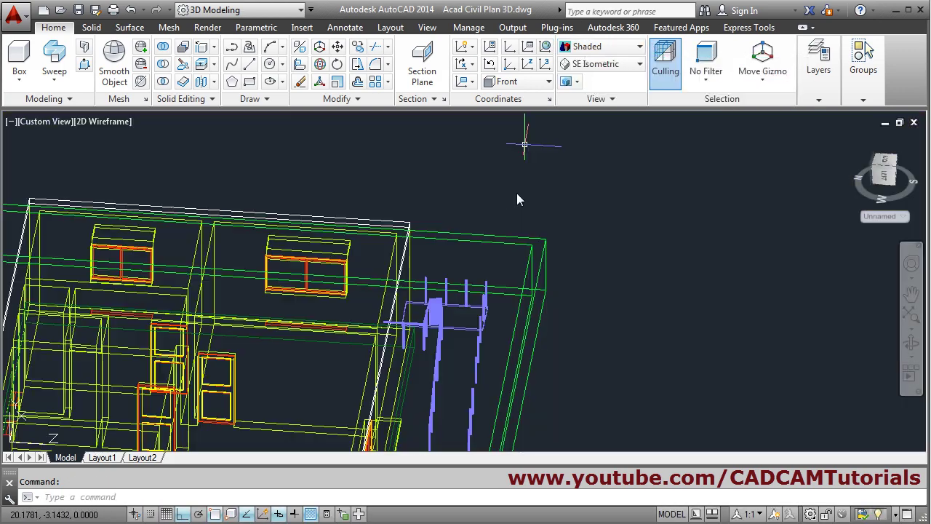
scroll(425, 218, down, 5)
mouse_move(367, 291)
shift+middle_down()
mouse_move(364, 277)
mouse_move(368, 299)
shift+middle_up()
scroll(451, 203, up, 4)
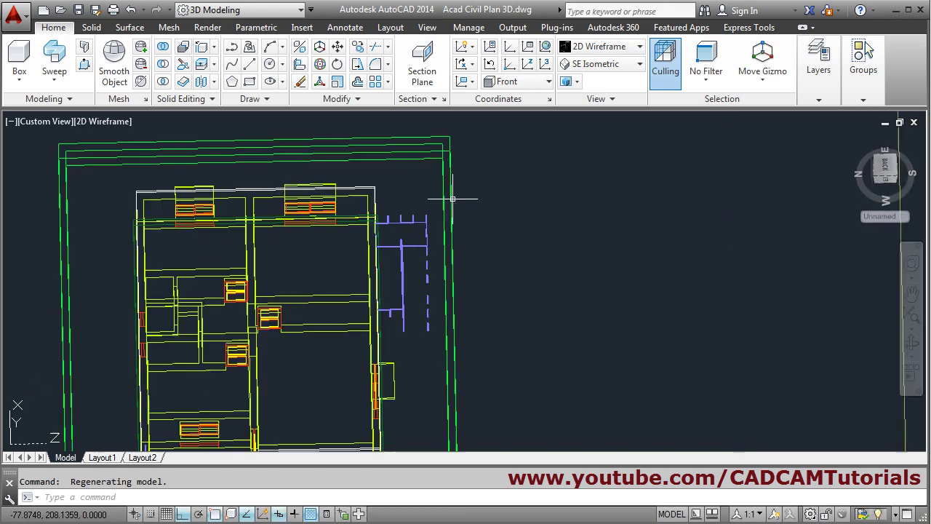
Erase the remaining stair landing, railings and balusters beside the original house
text(e)
key(Return)
click(417, 201)
click(345, 414)
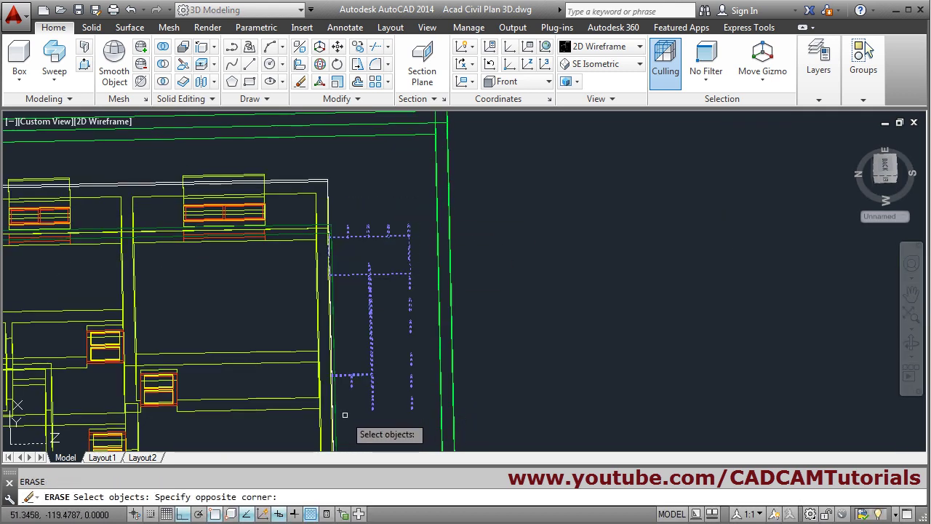
key(Return)
Erase the complete external staircase with its landings and railings from the copied house
scroll(443, 291, down, 5)
mouse_move(442, 332)
shift+middle_down()
mouse_move(392, 324)
mouse_move(364, 331)
shift+middle_up()
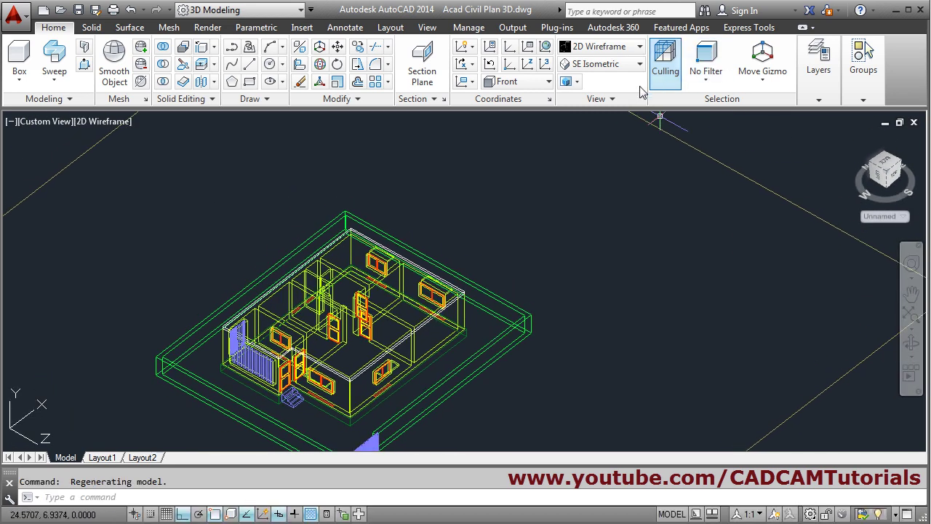
click(614, 48)
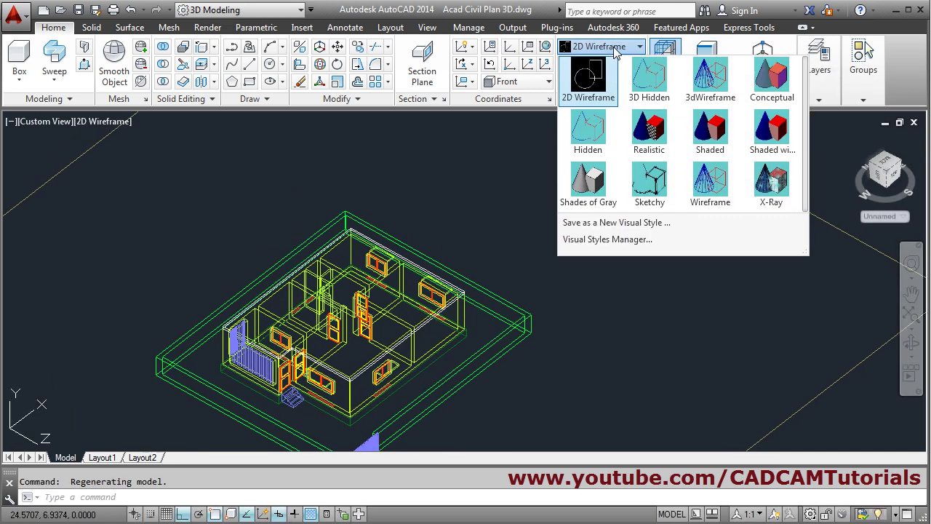
scroll(630, 276, down, 4)
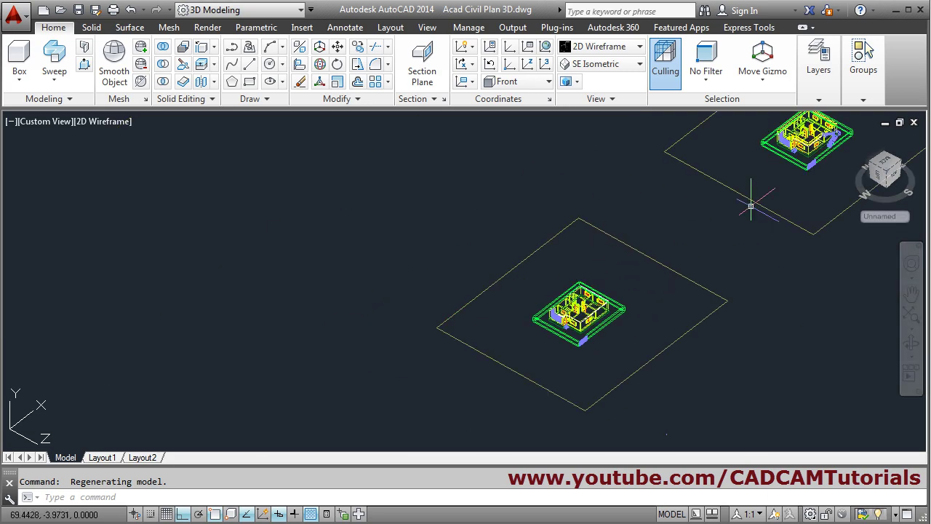
scroll(494, 332, up, 4)
shift+middle_drag(494, 333, 460, 378)
scroll(478, 201, up, 5)
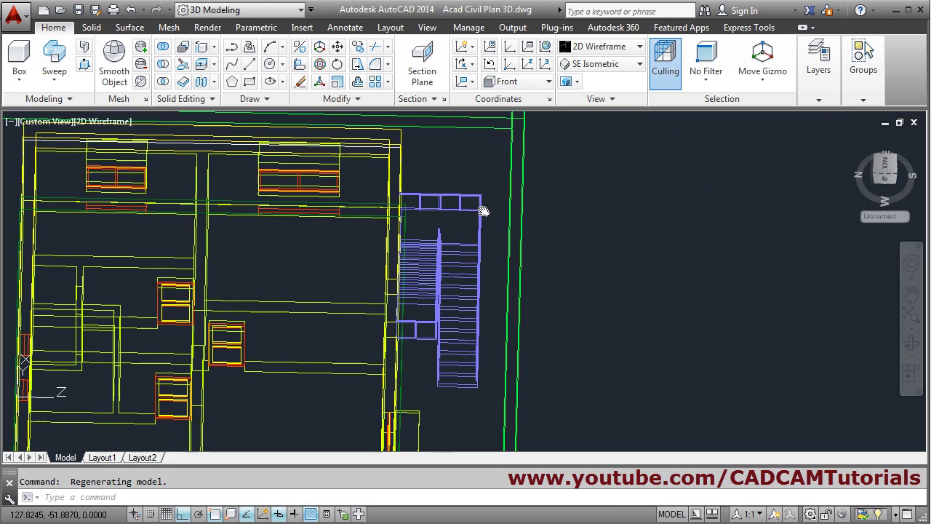
text(e)
key(Return)
click(493, 172)
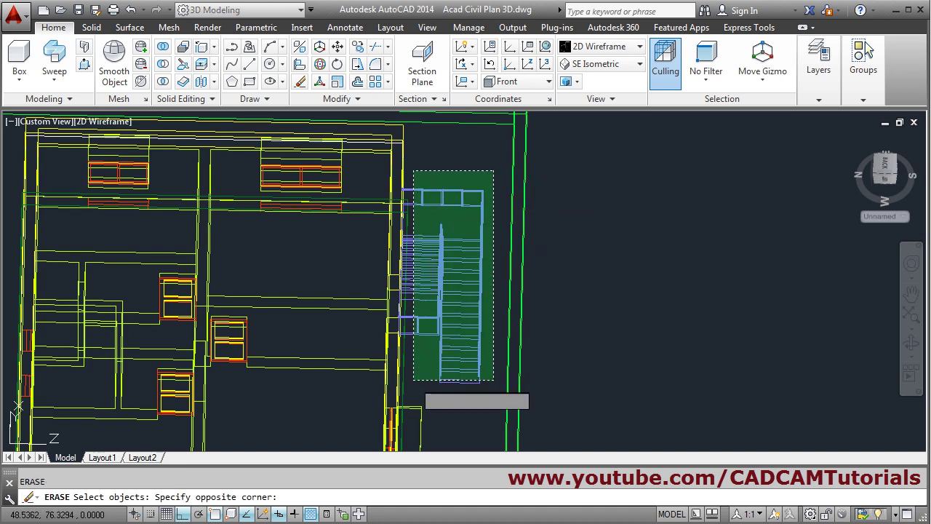
click(414, 384)
key(Return)
Set the visual style back to Shaded with the copied house in an isometric-like view
scroll(565, 306, down, 5)
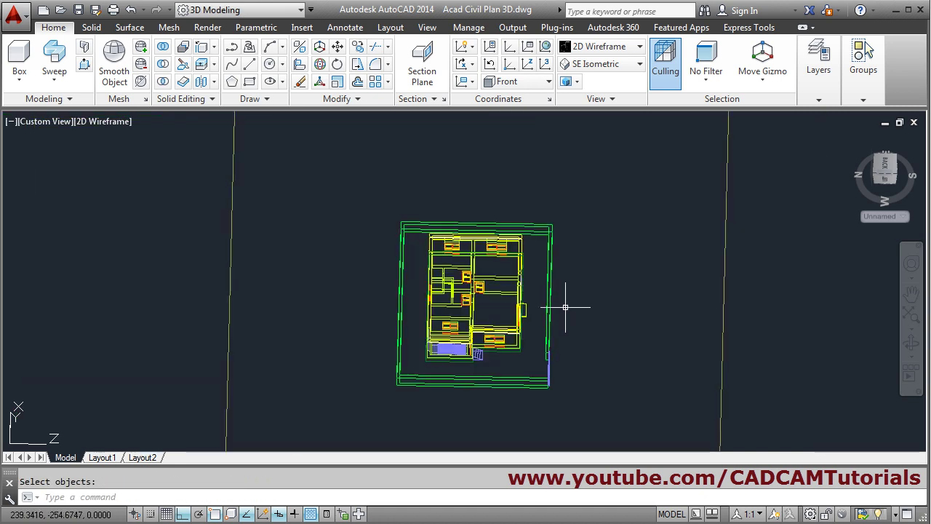
shift+middle_drag(565, 307, 557, 356)
click(600, 47)
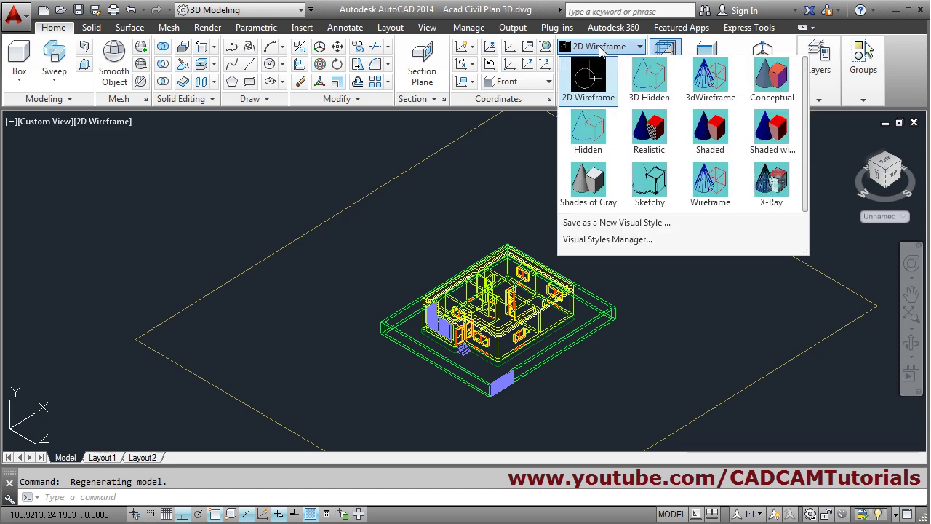
click(695, 142)
scroll(530, 378, up, 4)
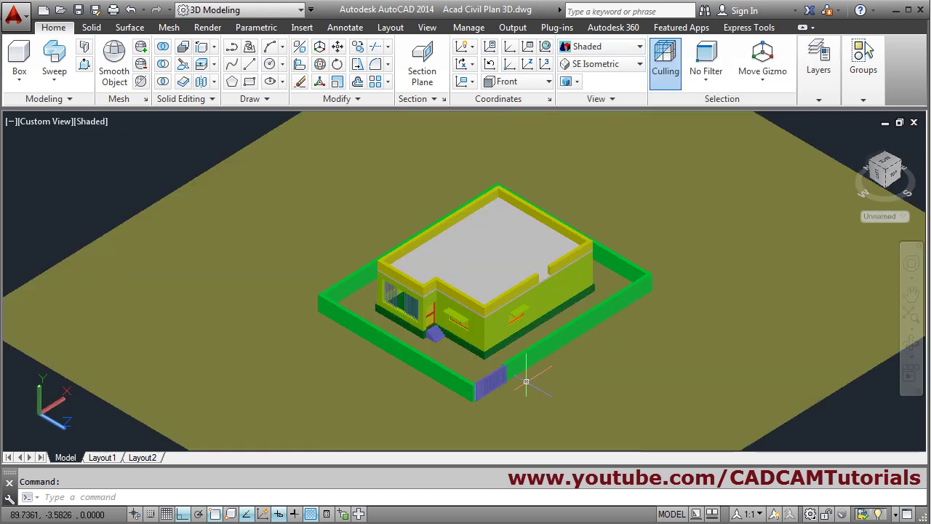
scroll(538, 380, down, 3)
scroll(487, 332, up, 2)
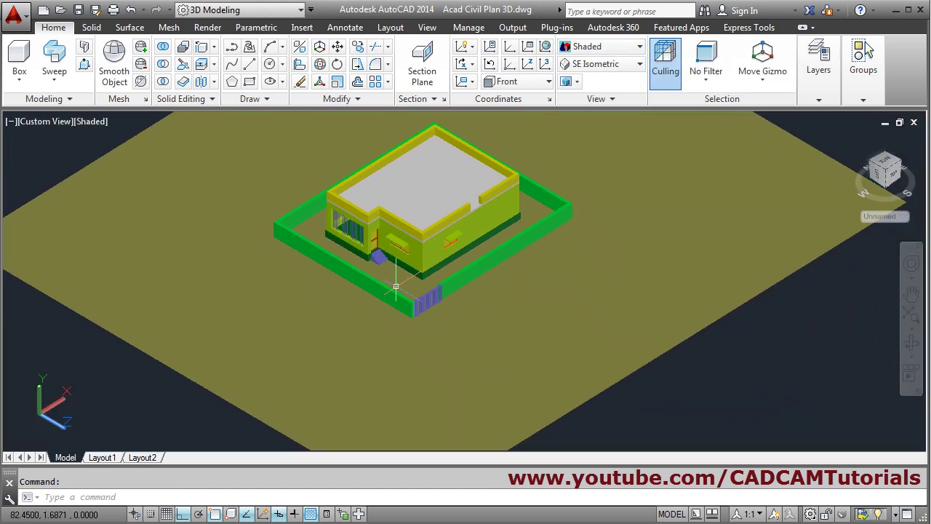
Erase the ground plane, the compound wall and the gate around the copied house
scroll(407, 233, down, 8)
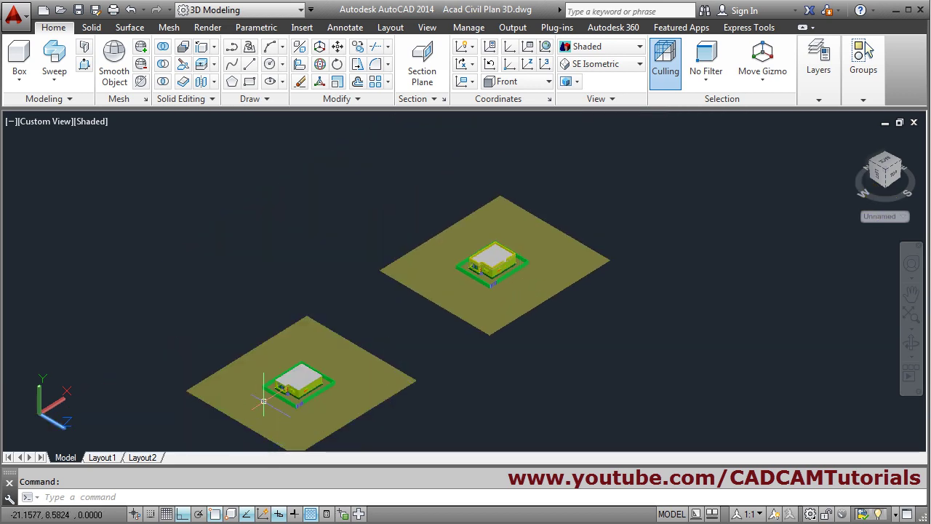
scroll(447, 372, up, 3)
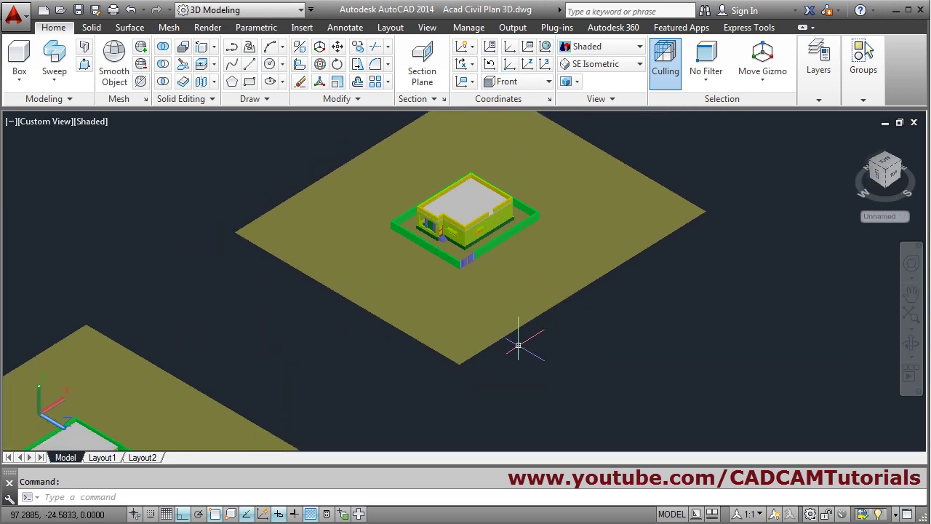
text(e)
key(Return)
click(558, 358)
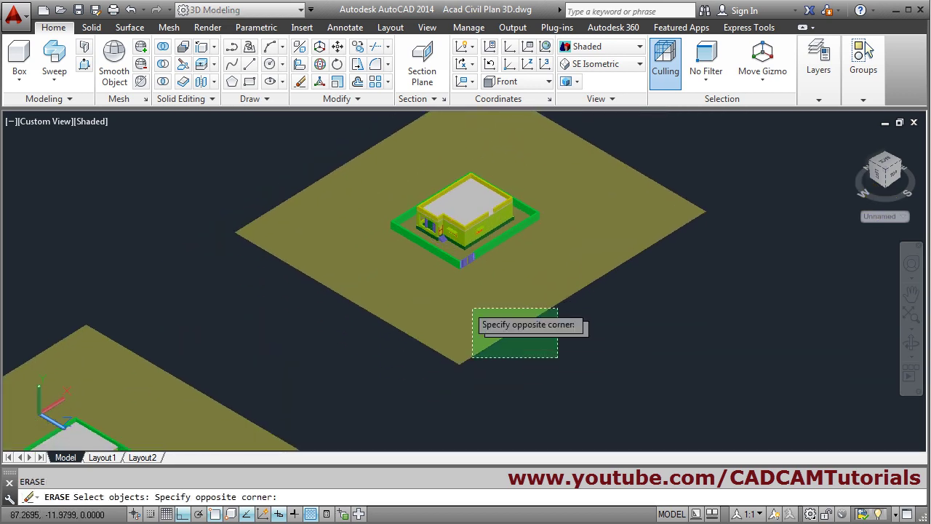
click(408, 253)
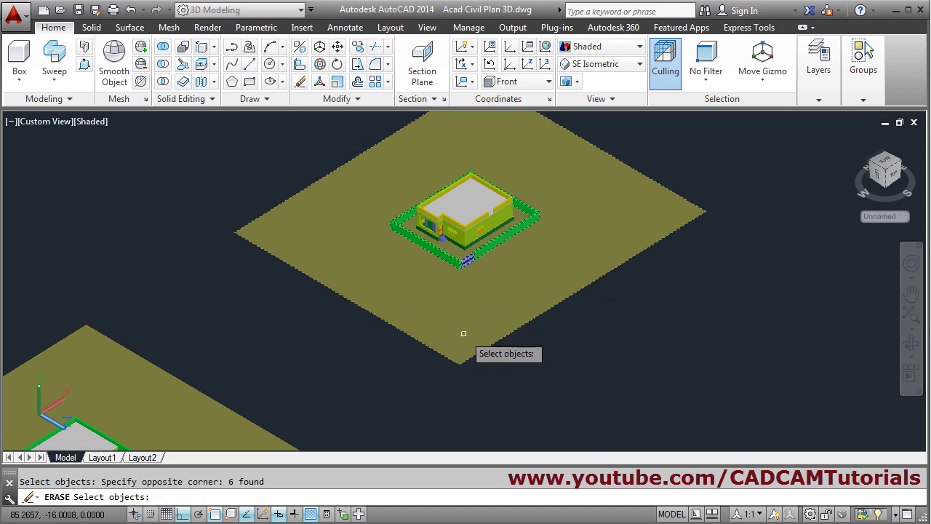
key(Return)
Erase the entrance steps in front of the copied house's door
scroll(449, 243, up, 5)
scroll(453, 253, up, 3)
text(e)
key(Return)
click(444, 367)
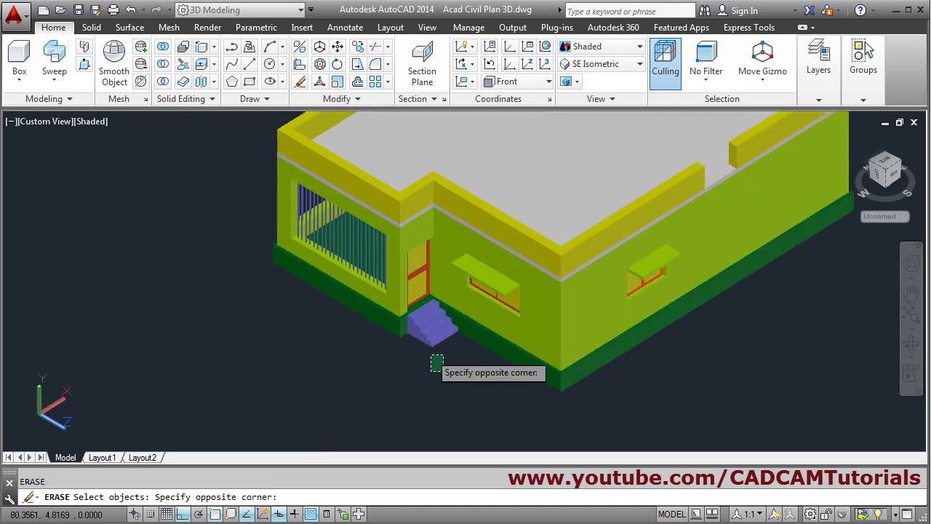
click(420, 329)
key(Return)
Erase the front door's frame and panels from the copied house
scroll(414, 282, up, 2)
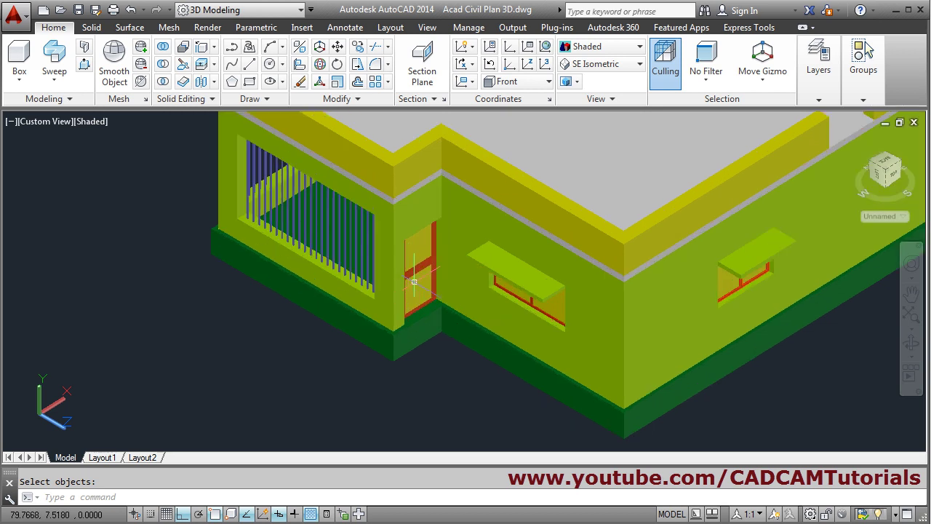
key(Return)
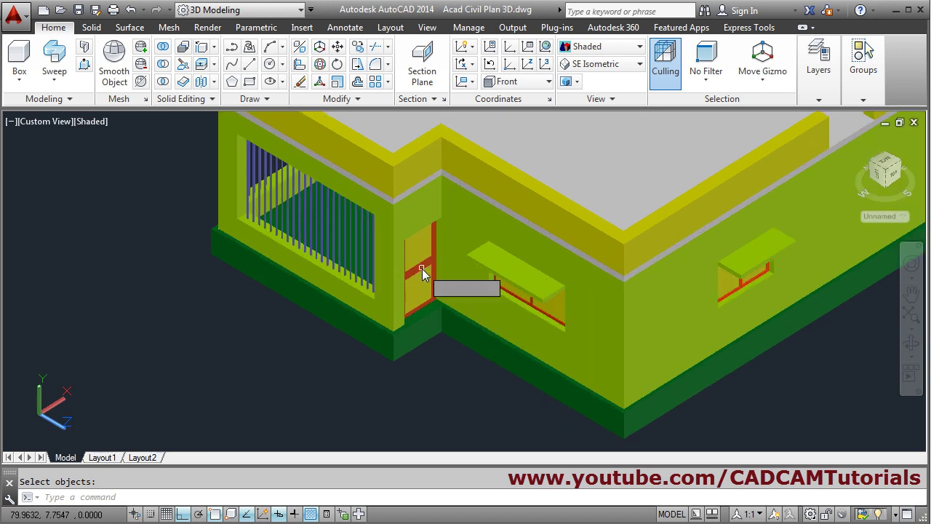
click(419, 269)
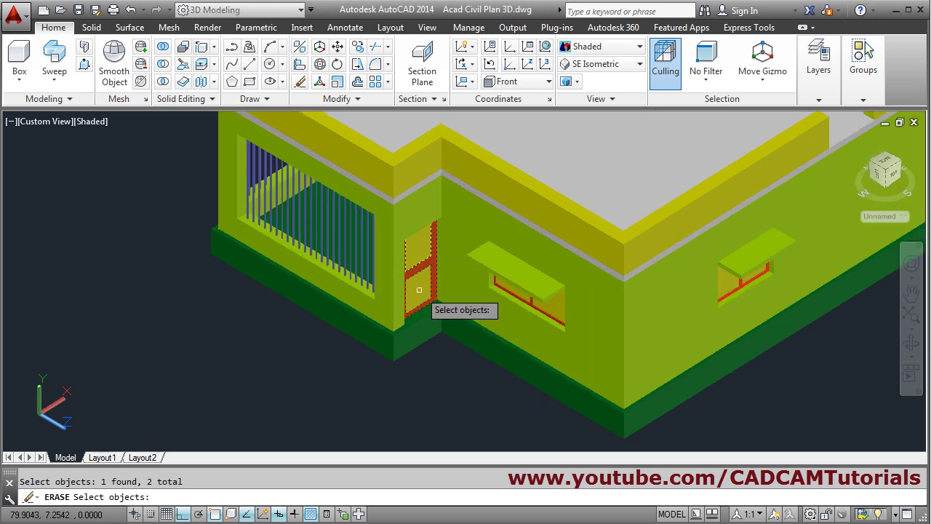
key(Return)
Erase the plinth beneath the walls of the copied house
key(Return)
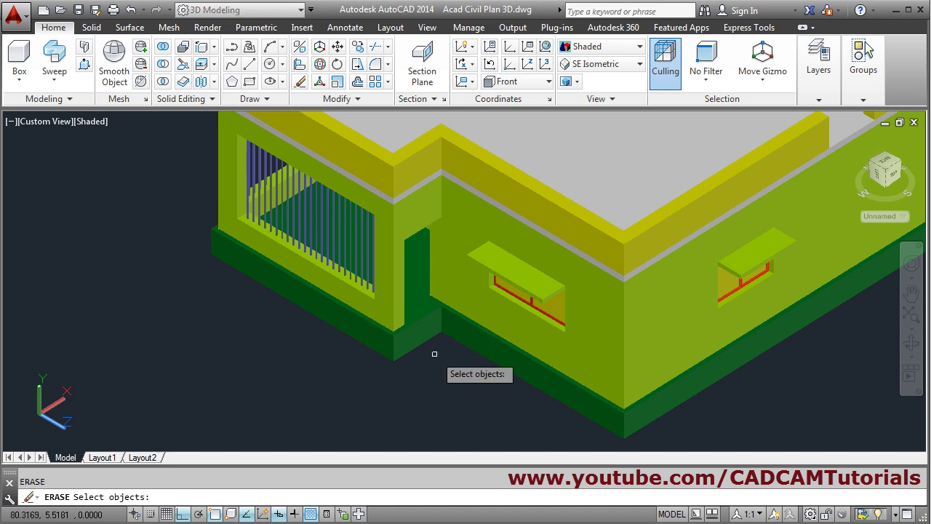
click(541, 352)
click(423, 309)
key(Return)
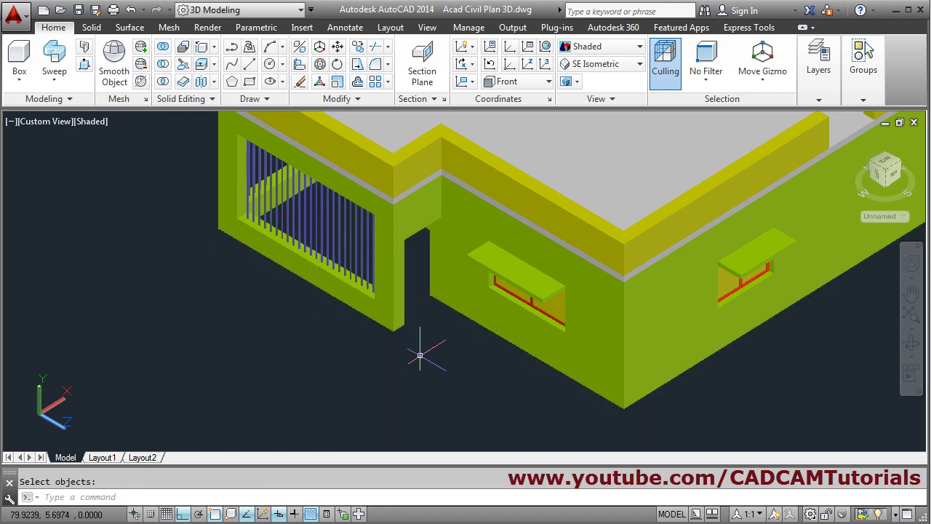
Presspull the parapet's end face across the gap in the side parapet to join the two parapet segments
scroll(420, 355, down, 5)
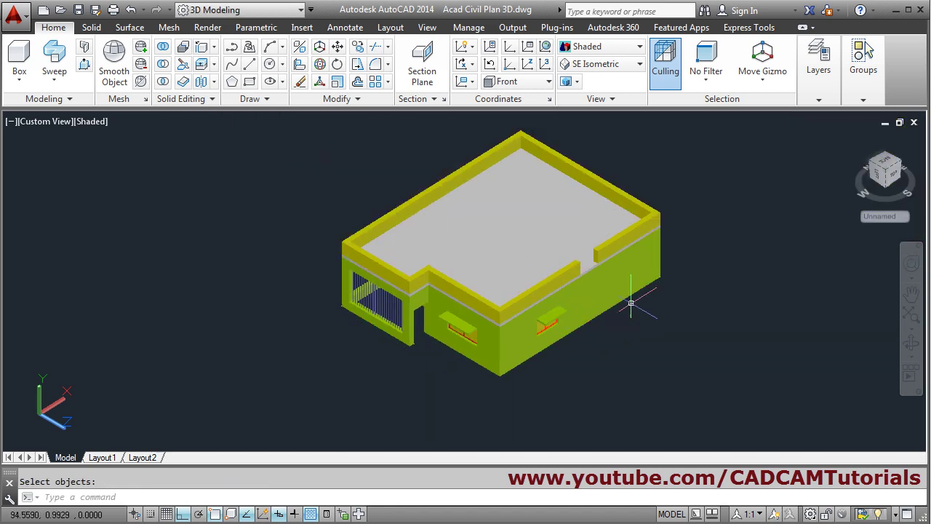
scroll(631, 303, up, 6)
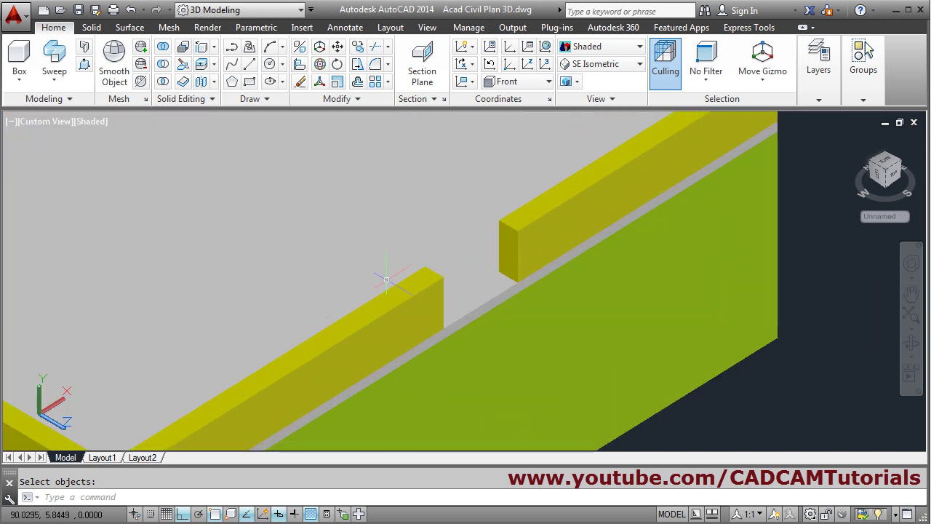
click(85, 65)
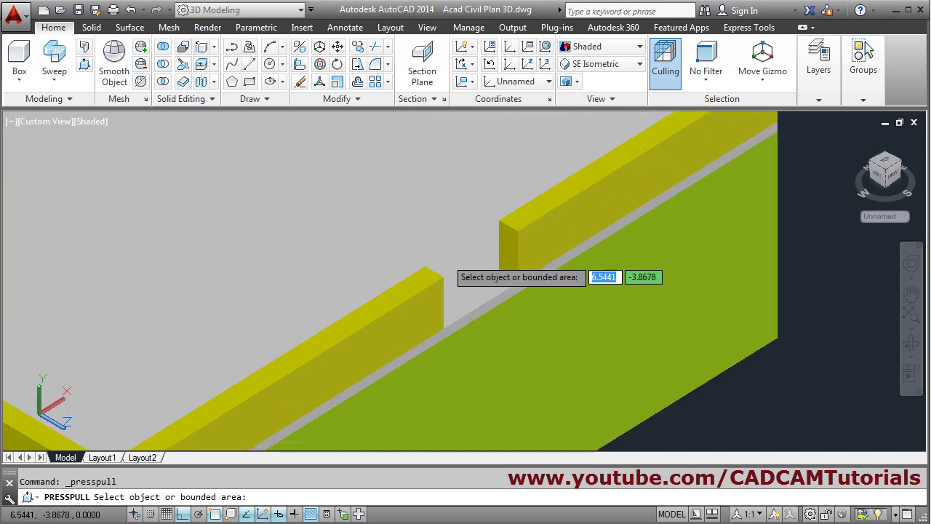
click(508, 250)
click(455, 274)
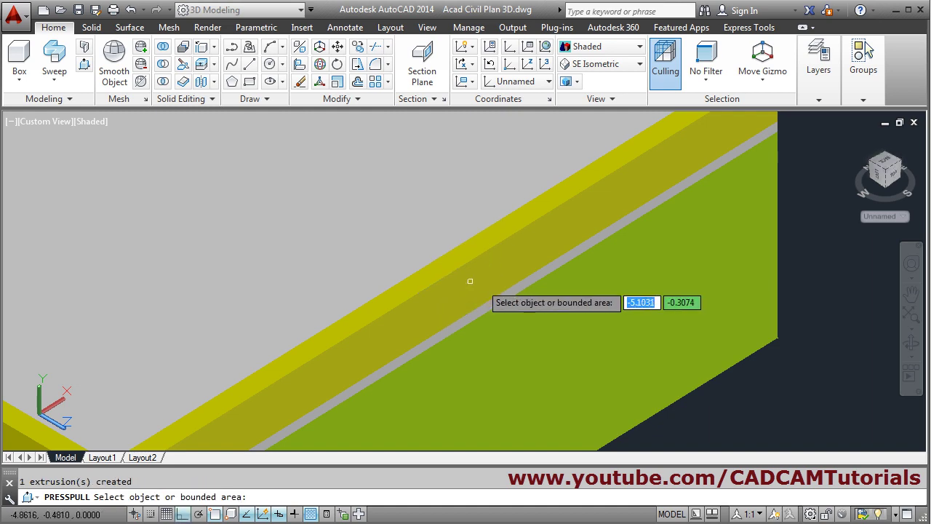
key(Return)
scroll(592, 292, down, 5)
key(Escape)
Examine the copied house's front door opening and the adjoining walls from several angles
scroll(596, 298, down, 3)
shift+middle_drag(507, 374, 504, 350)
scroll(375, 322, up, 4)
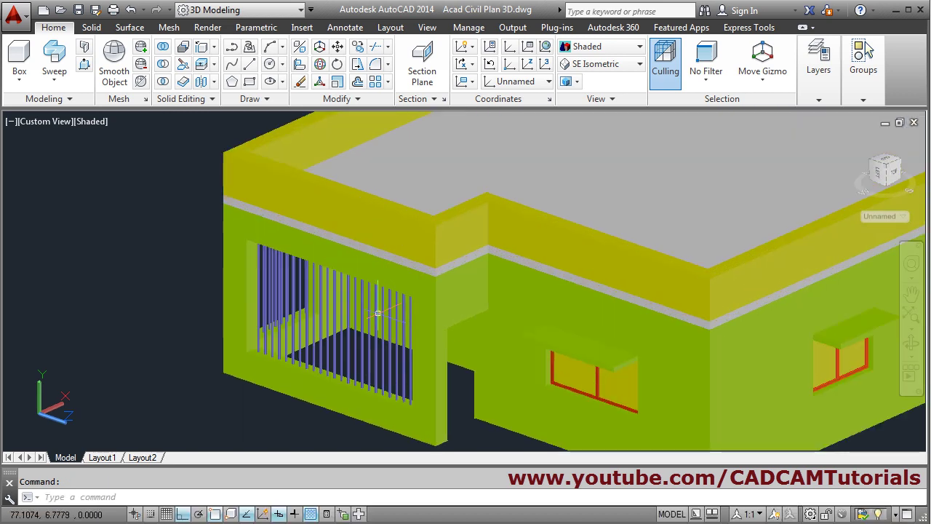
scroll(470, 342, up, 3)
middle_drag(467, 377, 465, 327)
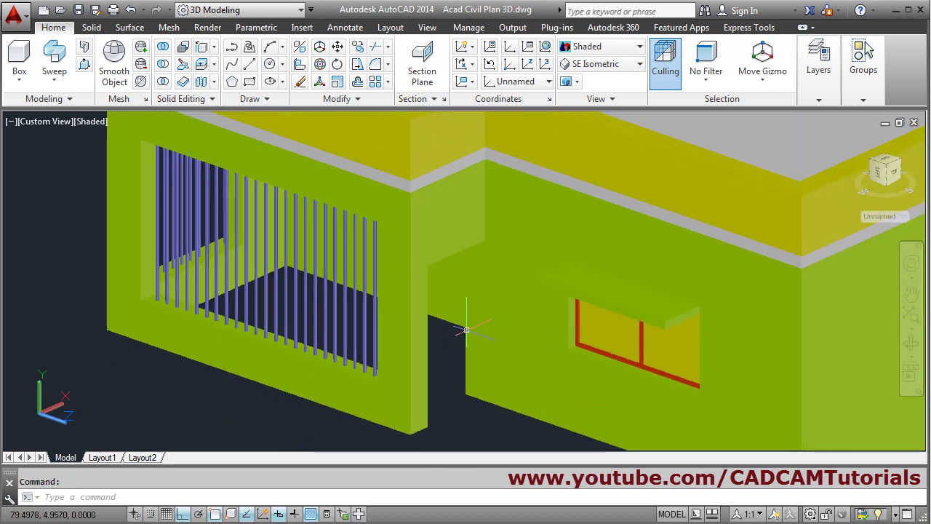
shift+middle_drag(508, 280, 384, 316)
scroll(244, 385, up, 2)
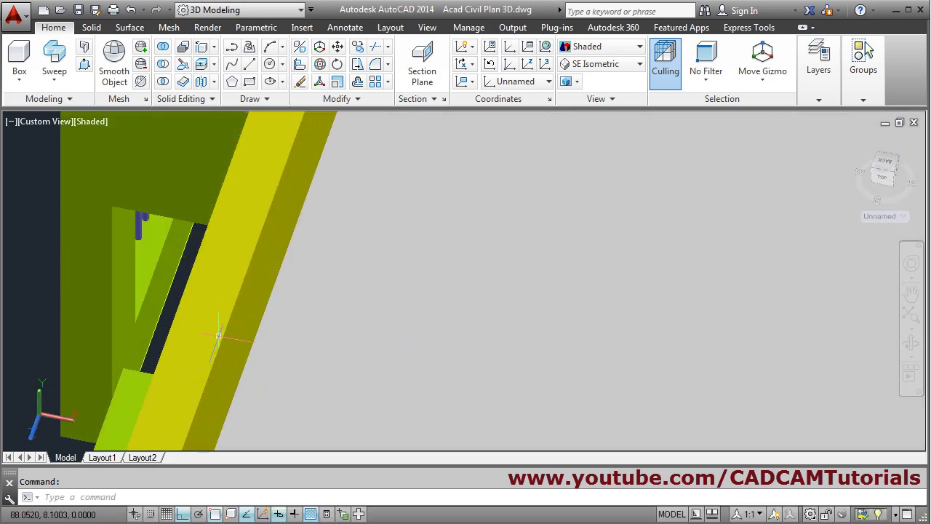
shift+middle_drag(218, 336, 182, 335)
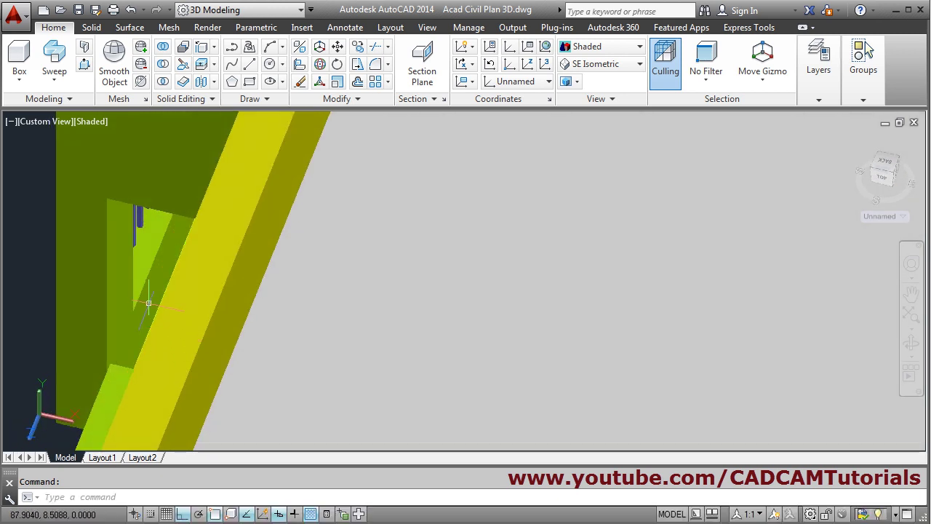
scroll(149, 303, up, 2)
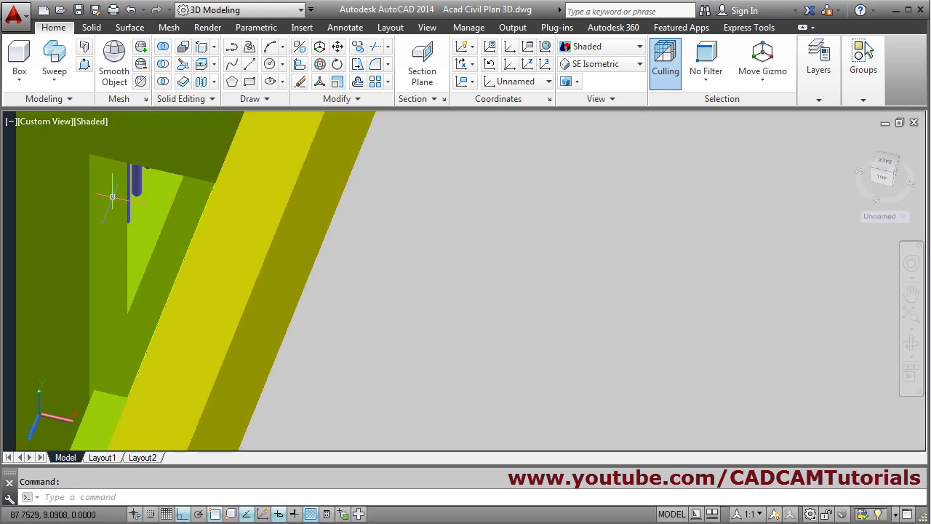
click(85, 65)
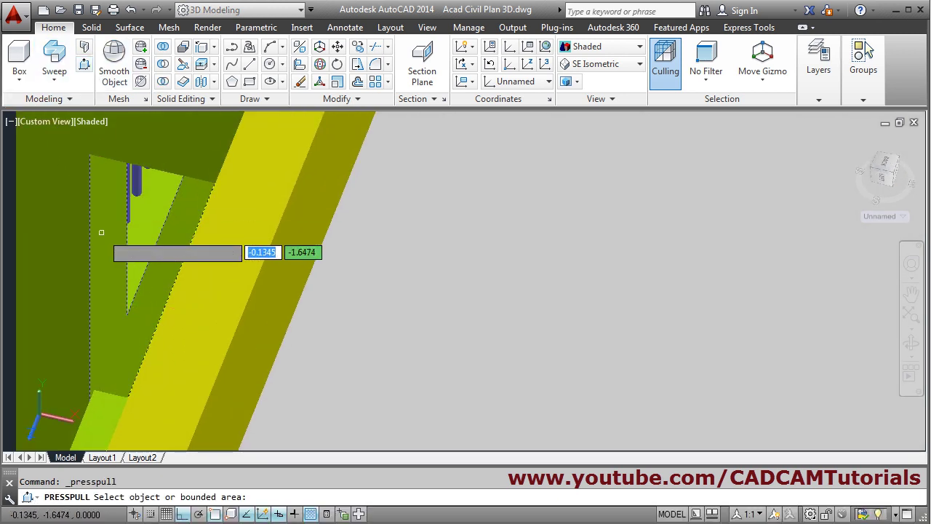
mouse_move(128, 242)
shift+middle_down()
mouse_move(118, 288)
mouse_move(269, 307)
mouse_move(230, 337)
mouse_move(283, 331)
mouse_move(289, 320)
shift+middle_up()
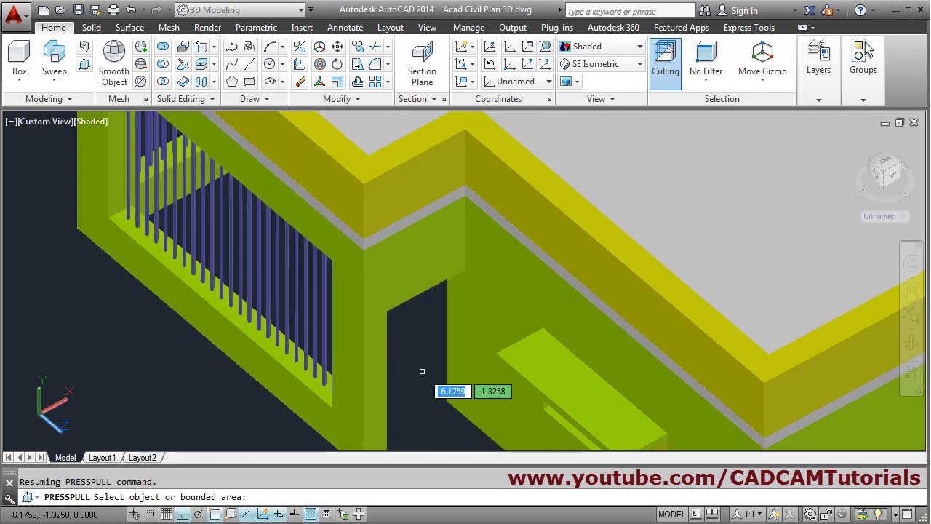
key(Return)
Set the view to SE Isometric and orbit to a close view of the copied house's front door opening
scroll(409, 366, down, 5)
shift+middle_drag(458, 342, 478, 313)
scroll(480, 312, up, 5)
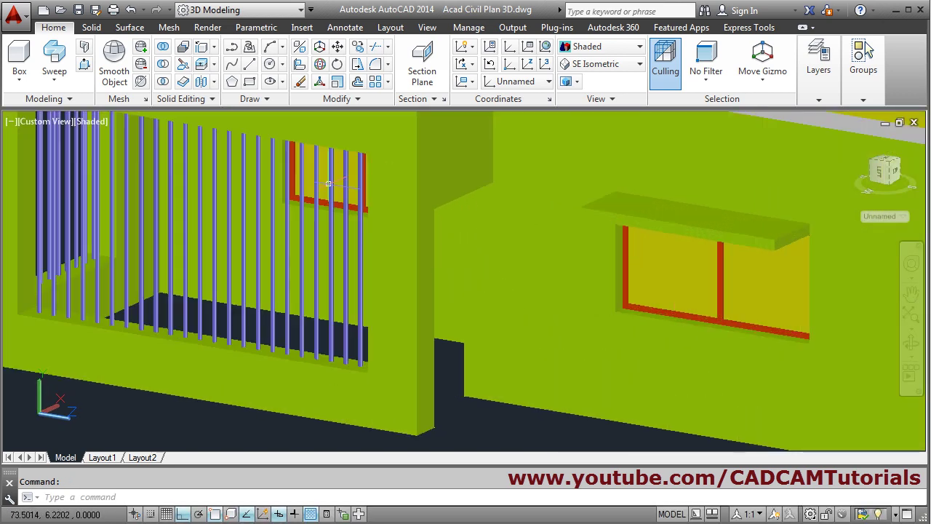
scroll(470, 290, down, 8)
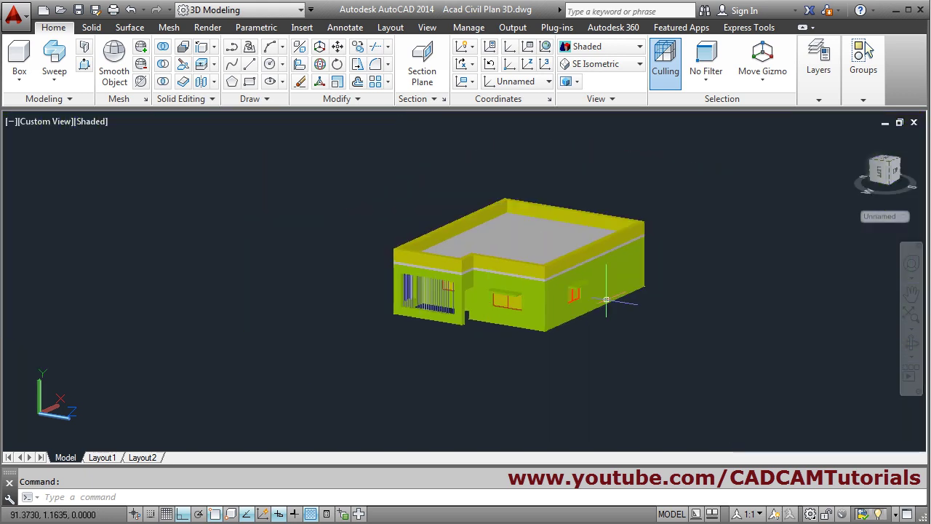
shift+middle_drag(470, 294, 469, 325)
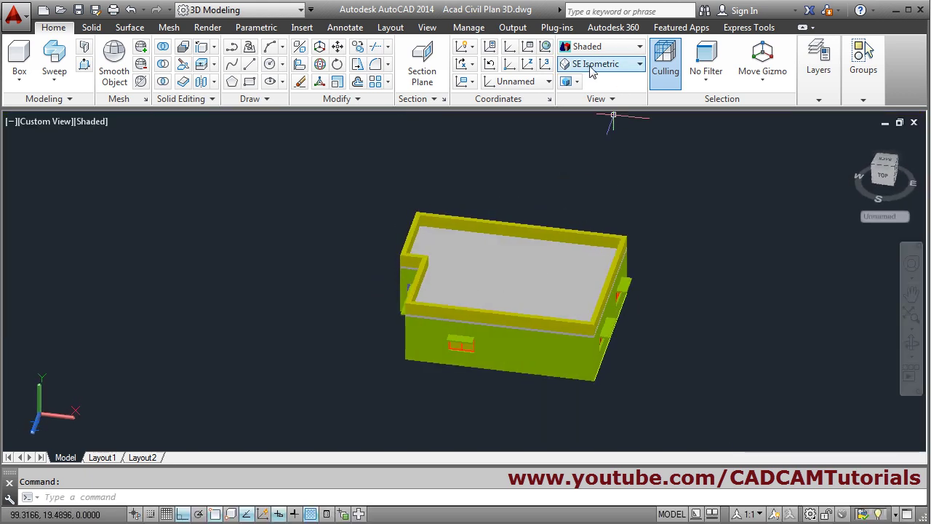
click(596, 64)
click(596, 182)
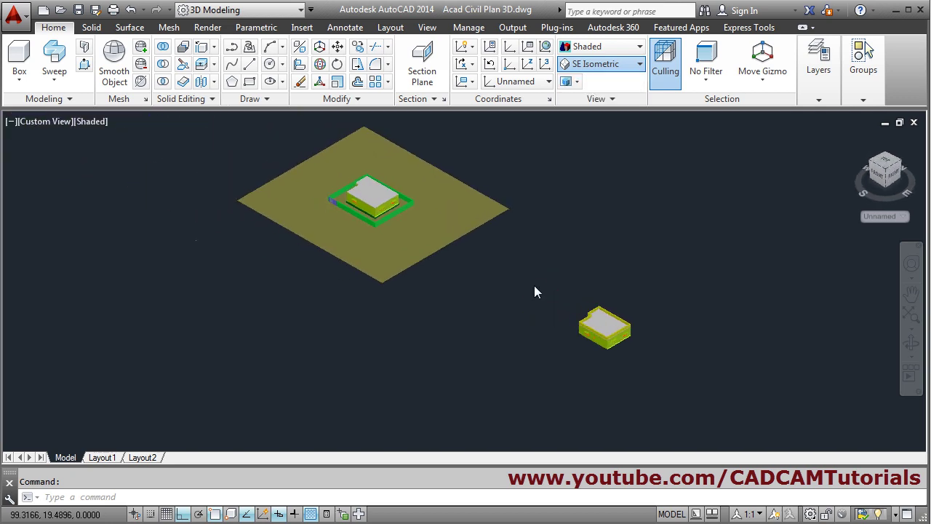
shift+middle_drag(615, 316, 558, 275)
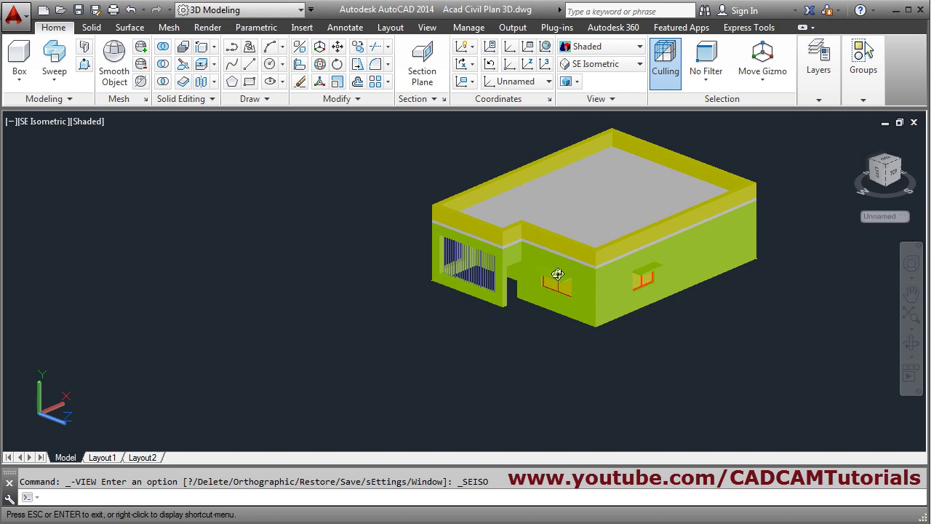
scroll(557, 274, up, 5)
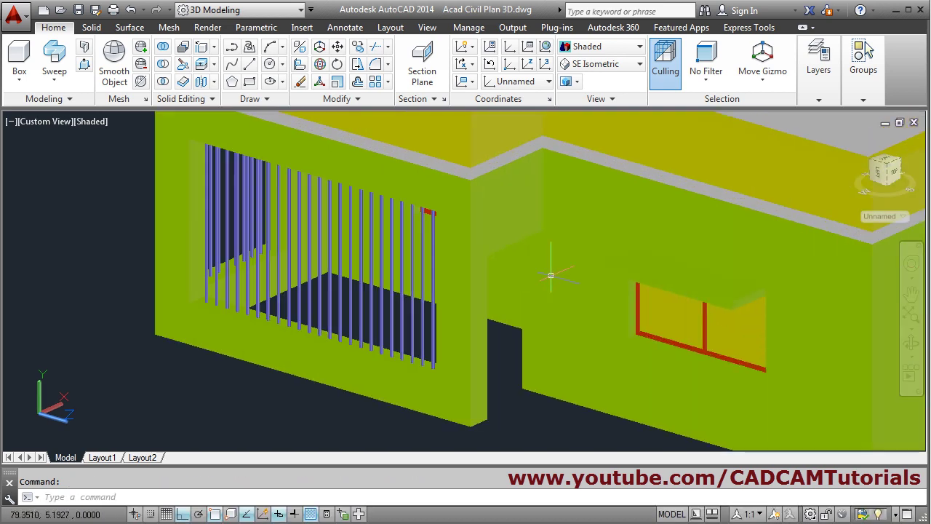
Set the UCS to Right and draw a rectangle from the door jamb's bottom corner to the underside corner of the wall above the opening
click(516, 81)
click(509, 166)
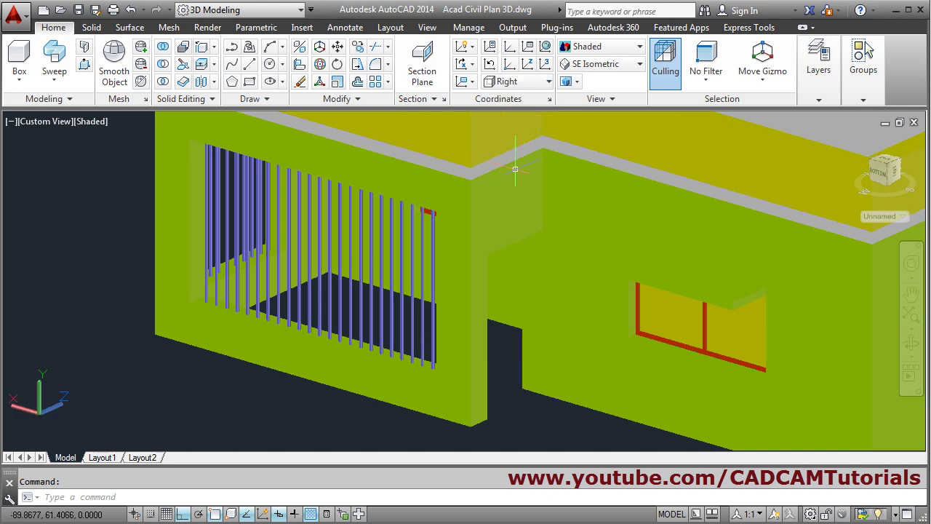
click(251, 82)
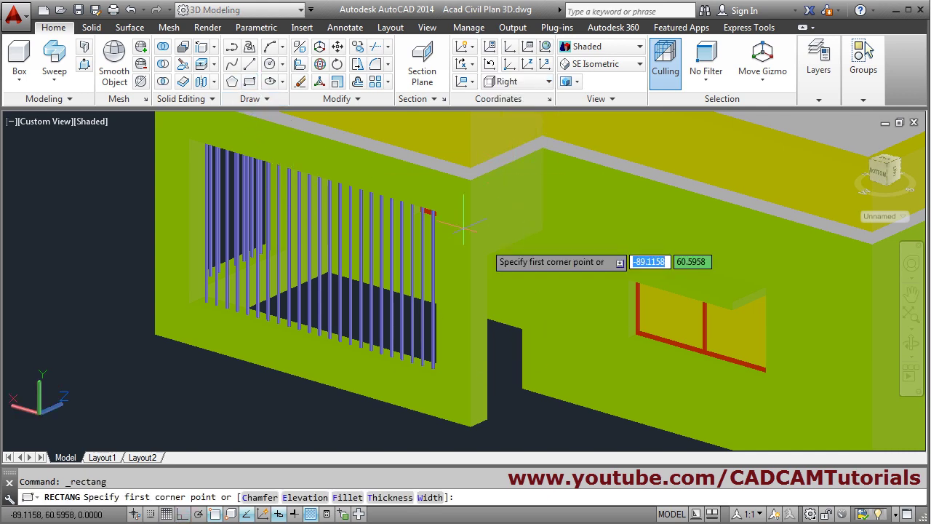
click(521, 388)
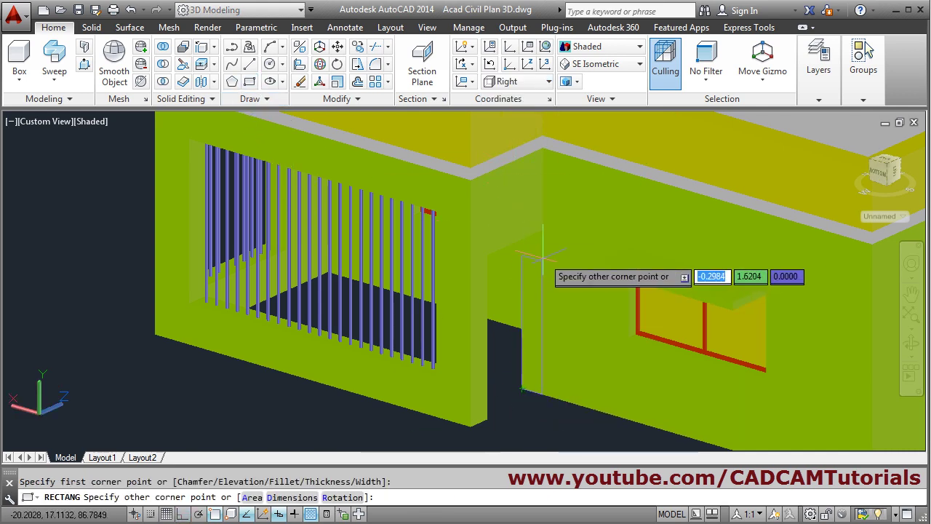
scroll(547, 247, up, 2)
scroll(552, 241, down, 5)
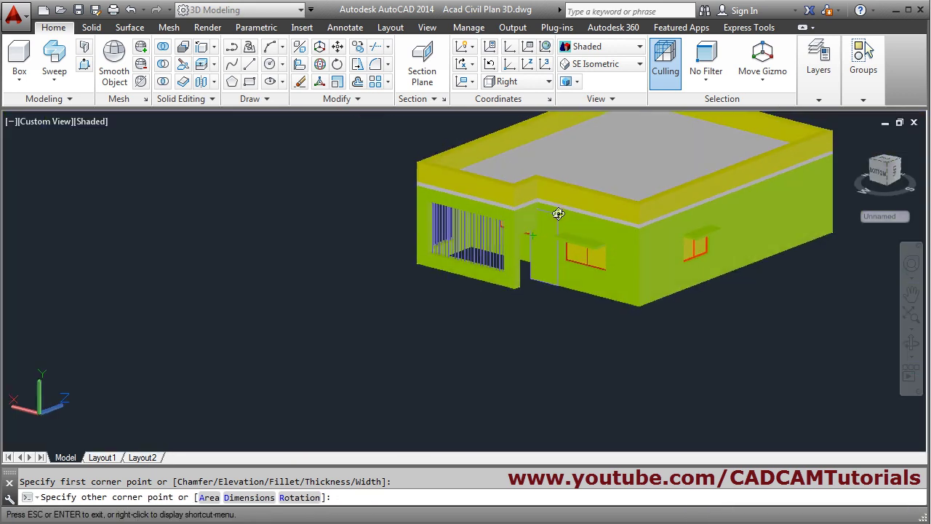
scroll(520, 227, up, 4)
scroll(521, 227, up, 2)
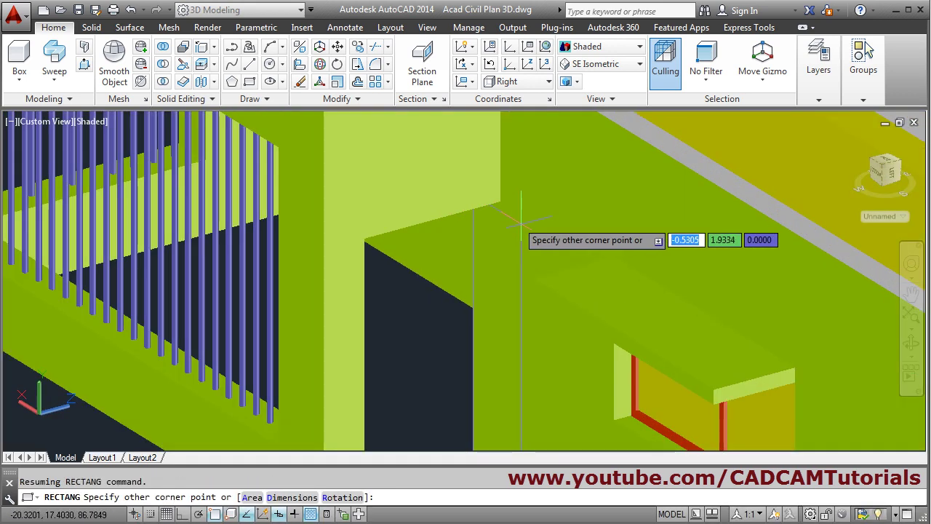
click(509, 208)
Make the Wall layer the current layer
scroll(509, 207, down, 5)
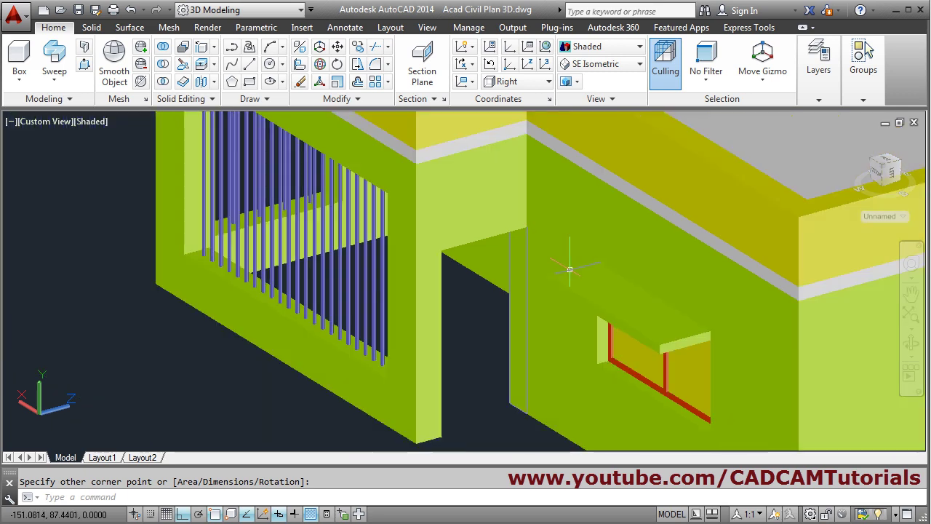
click(820, 95)
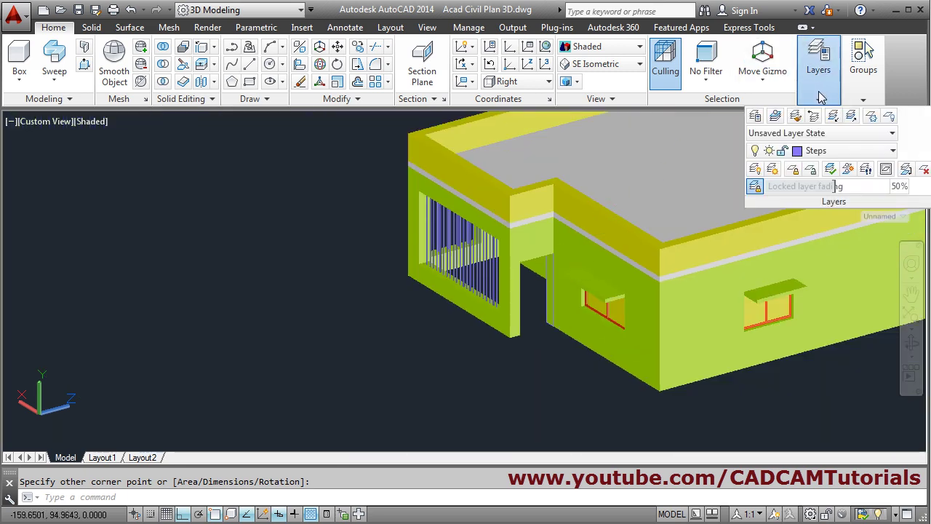
click(838, 151)
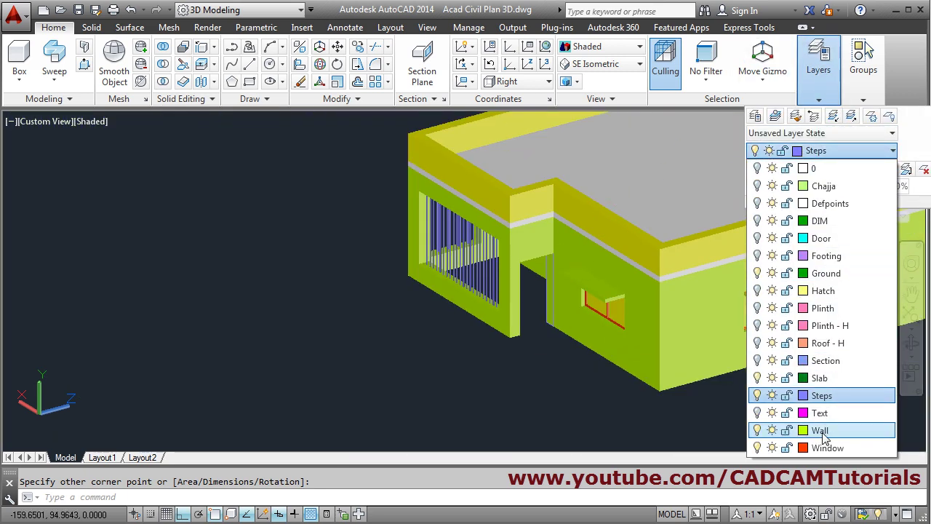
click(821, 431)
key(Escape)
Presspull the rectangle at the door jamb across the front door opening to the opposite wall, closing the opening
scroll(538, 286, up, 4)
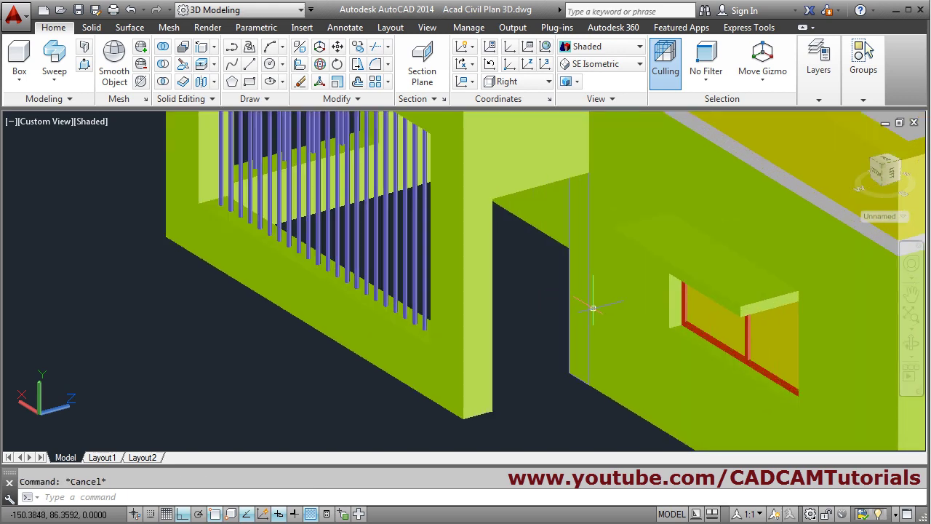
click(85, 66)
click(578, 318)
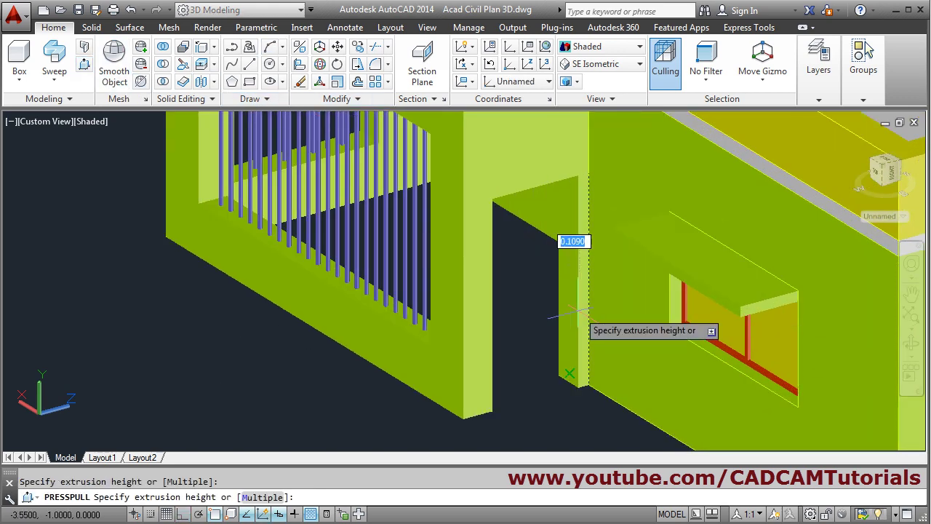
click(496, 417)
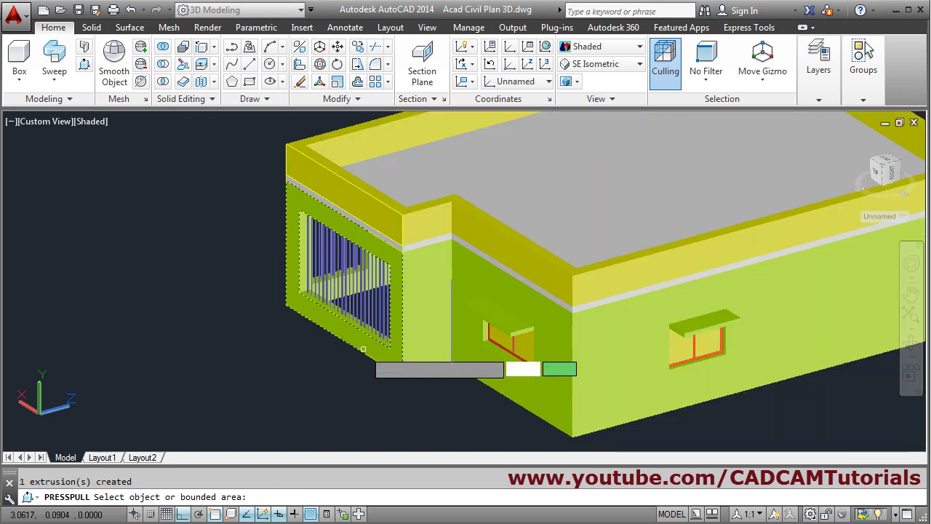
key(Escape)
Examine the copied house's closed front wall and its location relative to the original house
scroll(408, 357, down, 5)
mouse_move(415, 364)
shift+middle_down()
mouse_move(461, 364)
mouse_move(544, 340)
mouse_move(434, 343)
mouse_move(411, 356)
shift+middle_up()
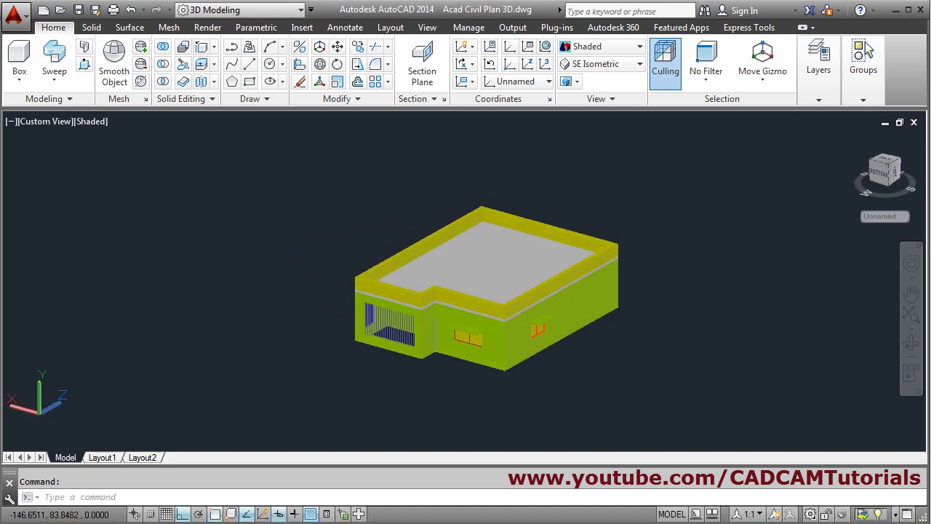
scroll(436, 353, up, 5)
scroll(432, 347, down, 8)
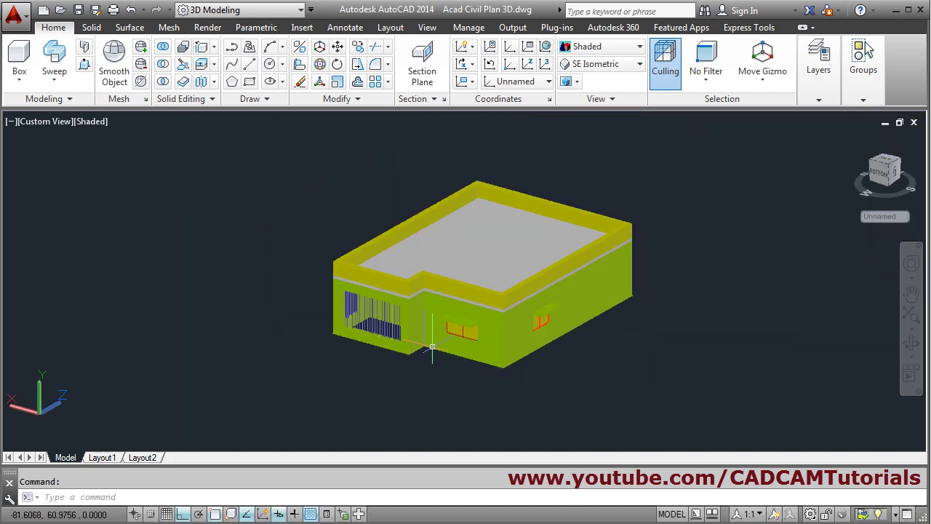
middle_drag(482, 333, 644, 260)
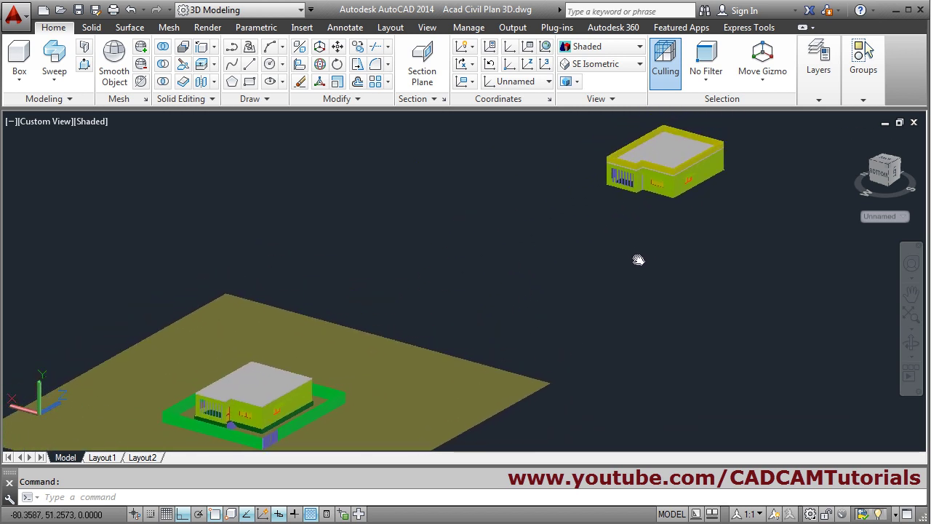
scroll(625, 256, up, 6)
middle_drag(582, 251, 510, 266)
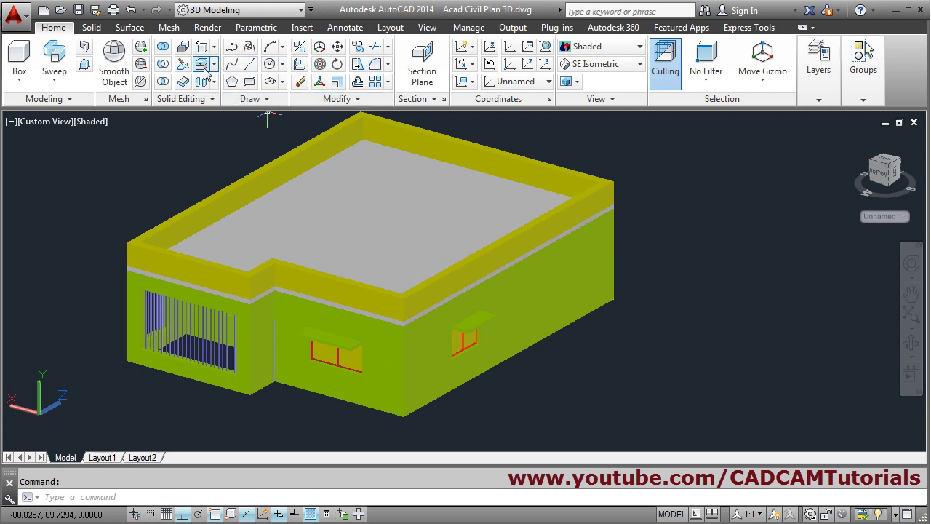
Move the whole copied house from its bottom front corner onto the top corner of the original house's roof slab, with Ortho off
click(336, 46)
scroll(573, 252, down, 3)
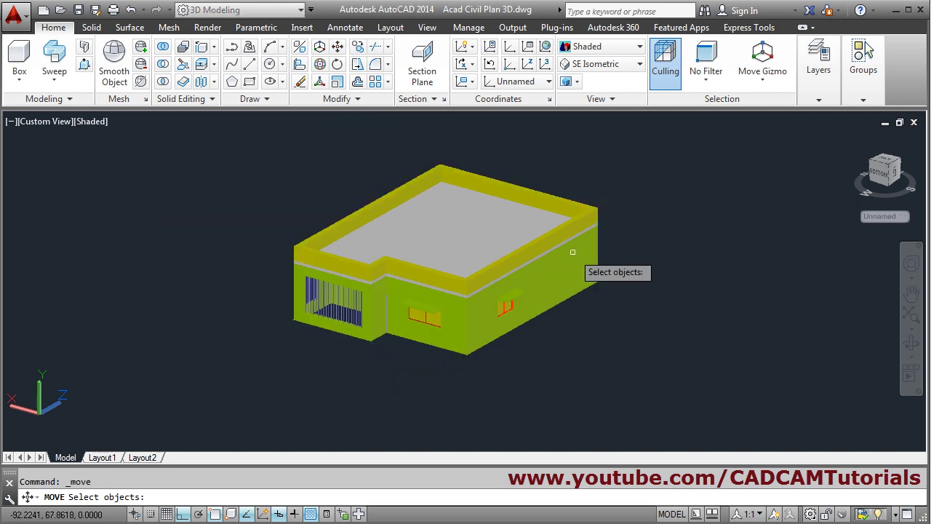
click(638, 155)
click(235, 388)
scroll(443, 353, up, 4)
key(Return)
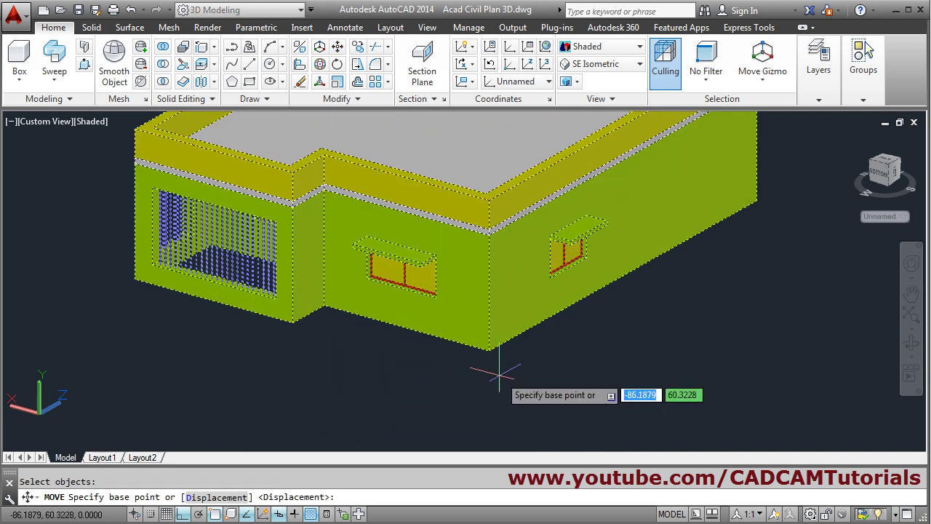
click(490, 351)
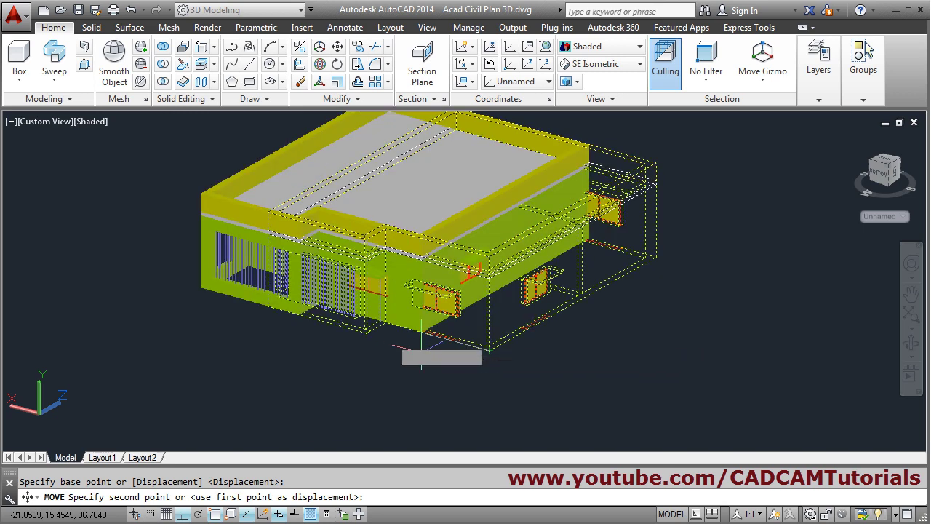
scroll(421, 343, down, 2)
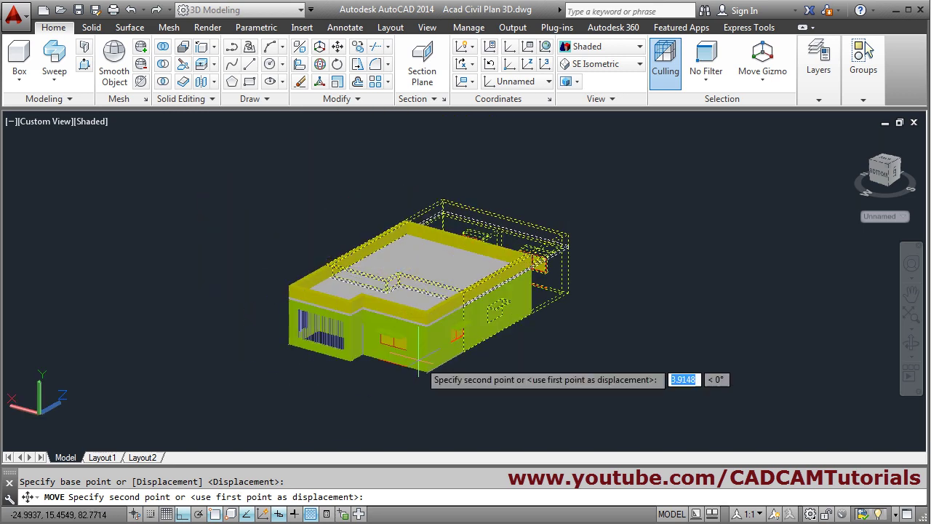
key(F8)
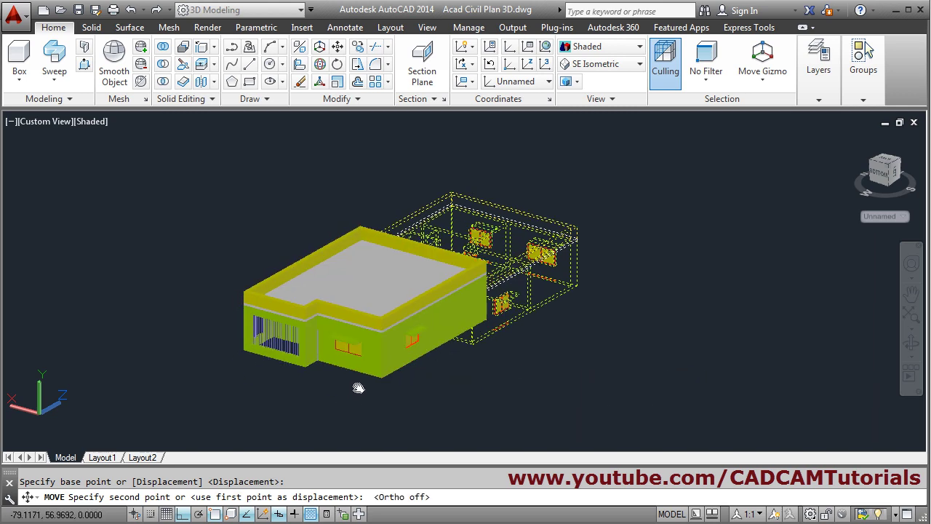
scroll(553, 342, down, 5)
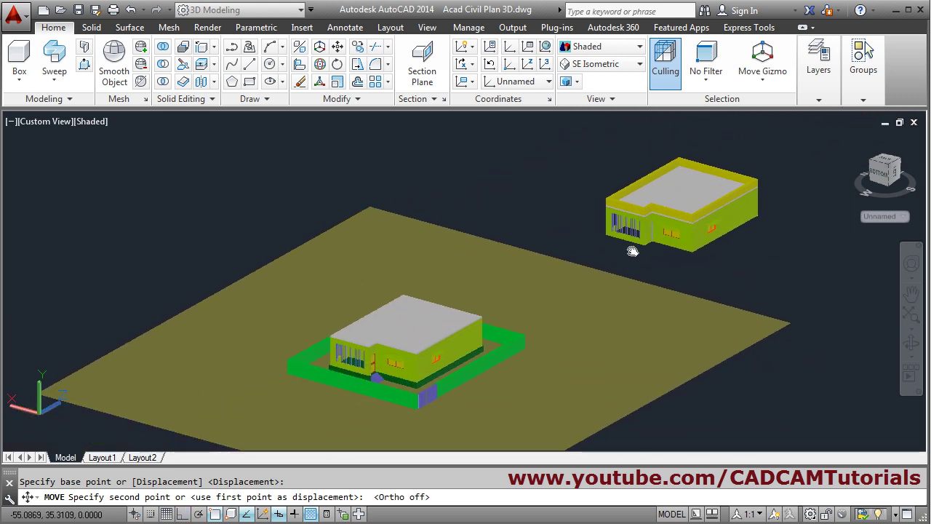
scroll(536, 291, up, 6)
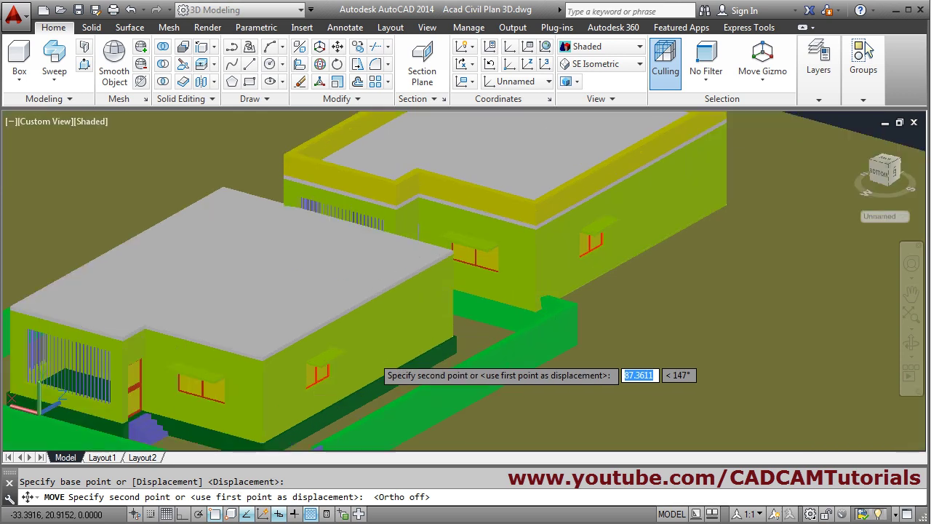
scroll(371, 355, up, 3)
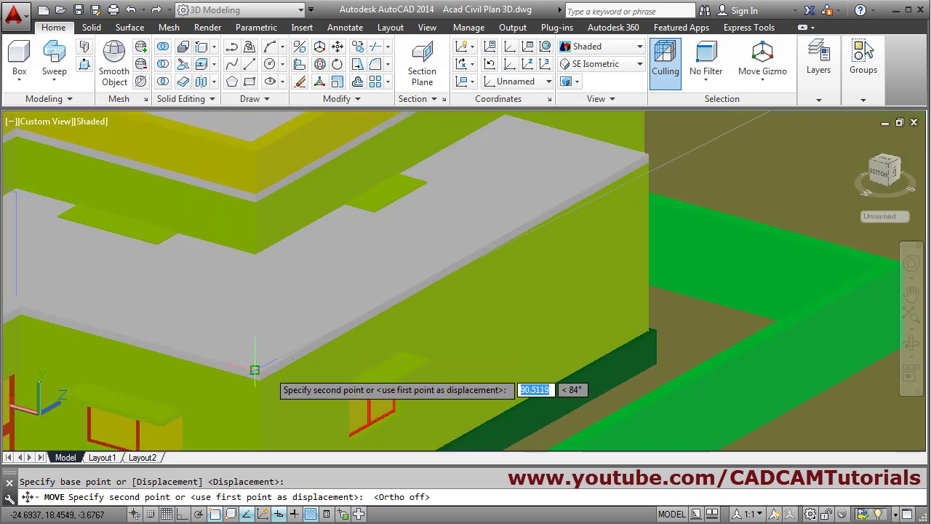
scroll(255, 369, up, 2)
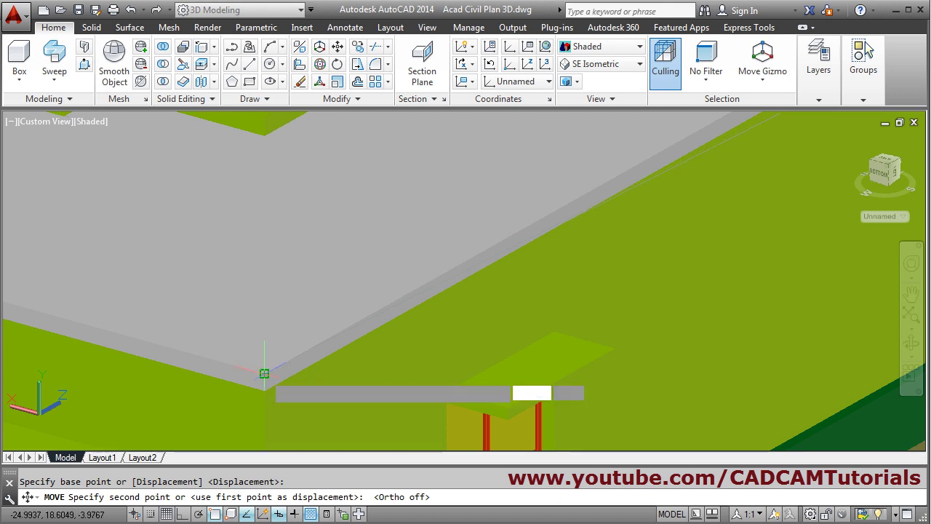
click(264, 373)
Examine the stacked two-storey house from several angles, especially the upper storey's barred front and side openings
scroll(264, 374, down, 8)
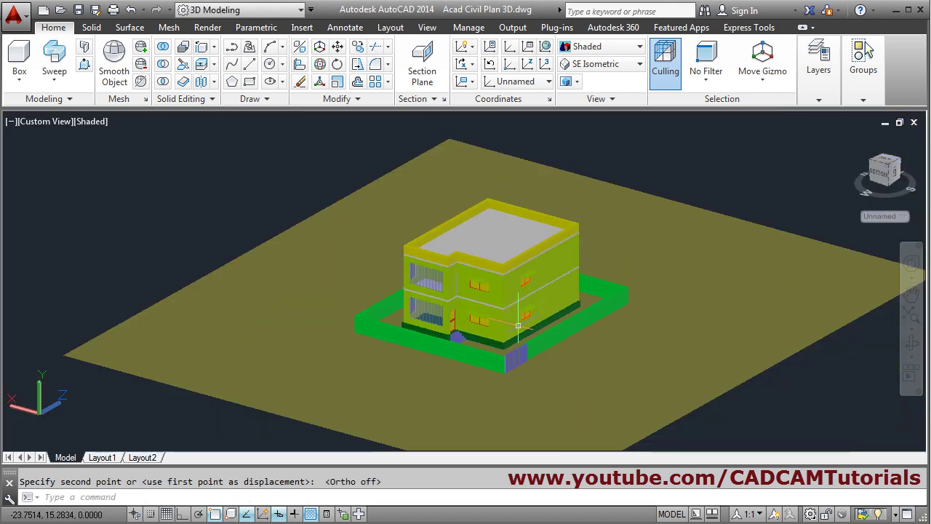
mouse_move(518, 326)
shift+middle_down()
mouse_move(438, 327)
mouse_move(507, 330)
mouse_move(616, 313)
mouse_move(512, 332)
shift+middle_up()
scroll(448, 280, up, 3)
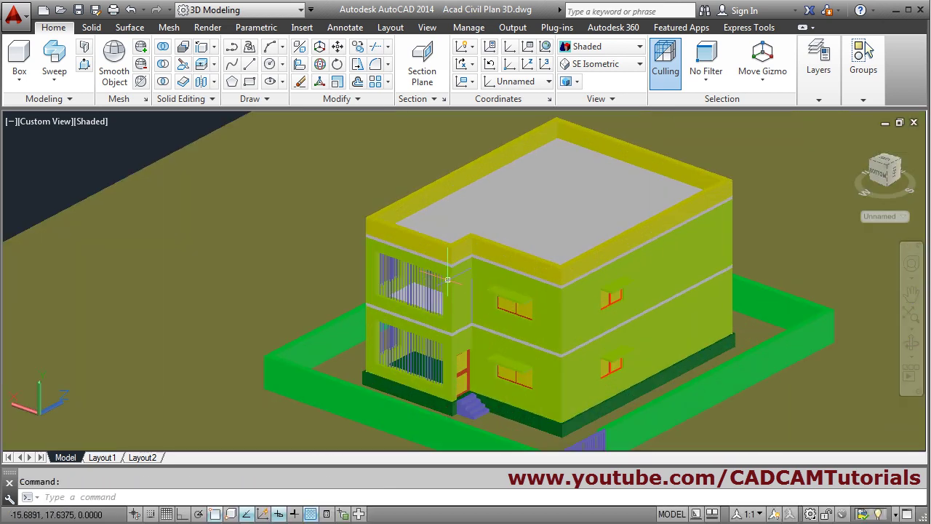
scroll(450, 248, up, 2)
scroll(442, 295, down, 3)
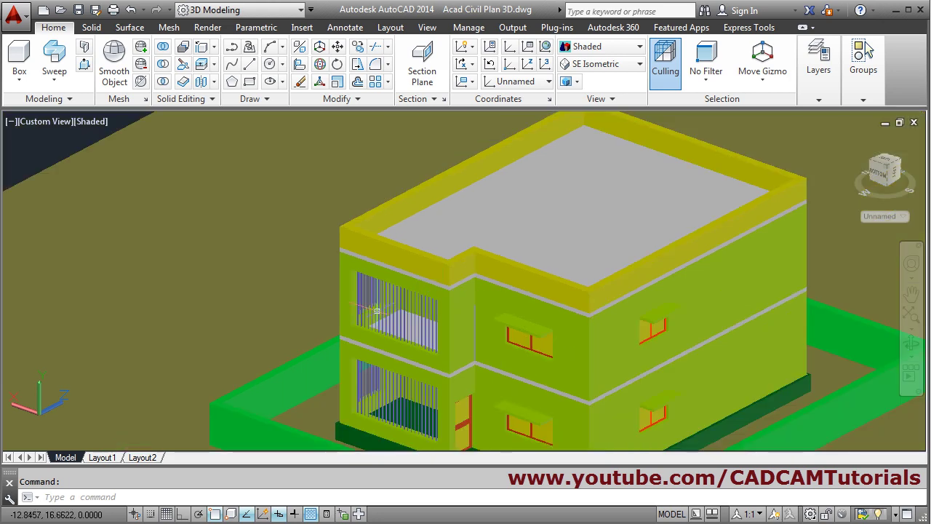
shift+middle_drag(444, 297, 474, 310)
scroll(580, 321, up, 2)
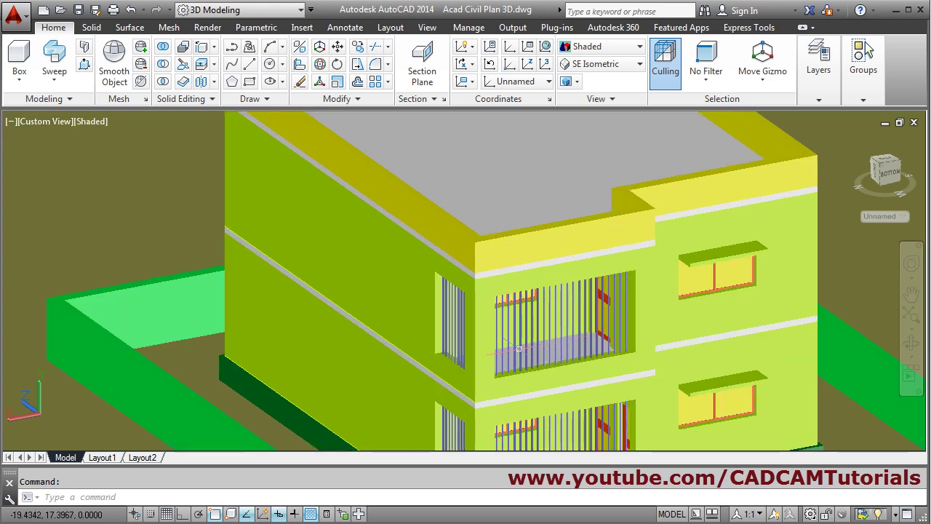
scroll(585, 352, up, 3)
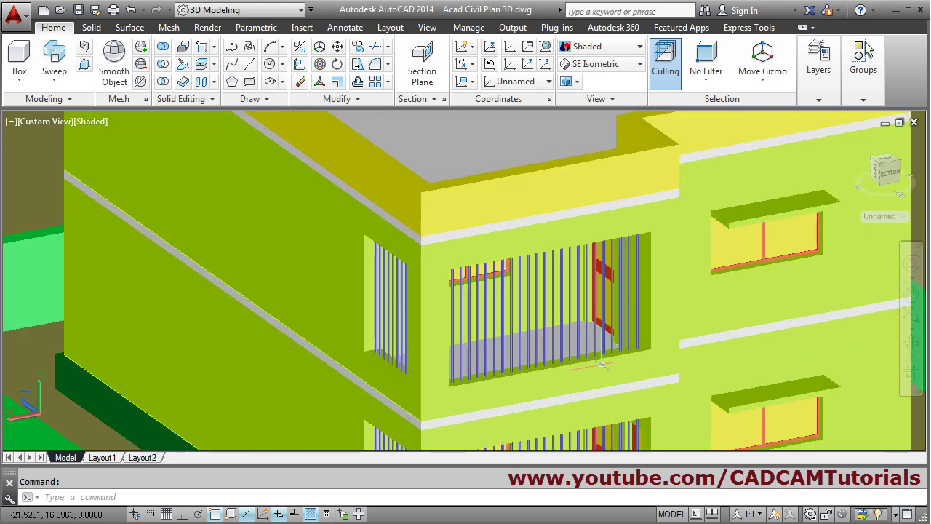
scroll(516, 272, down, 2)
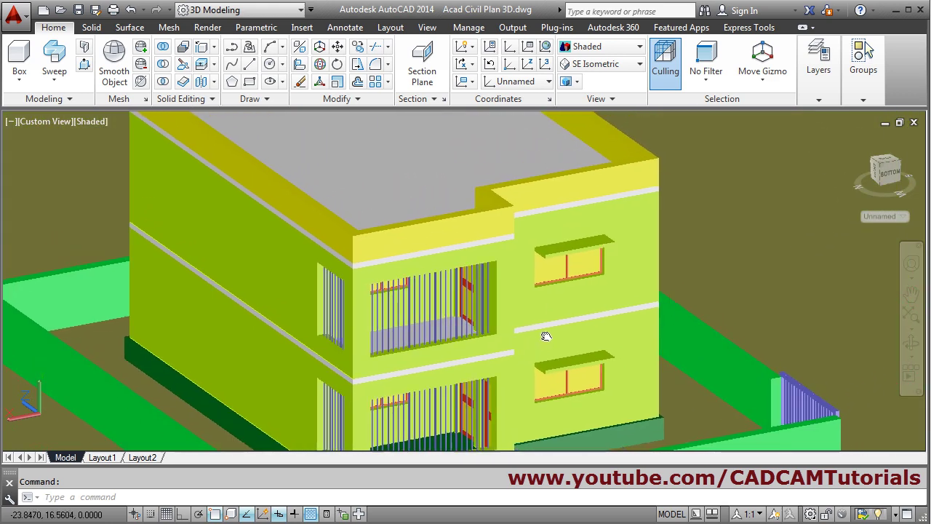
scroll(516, 300, up, 3)
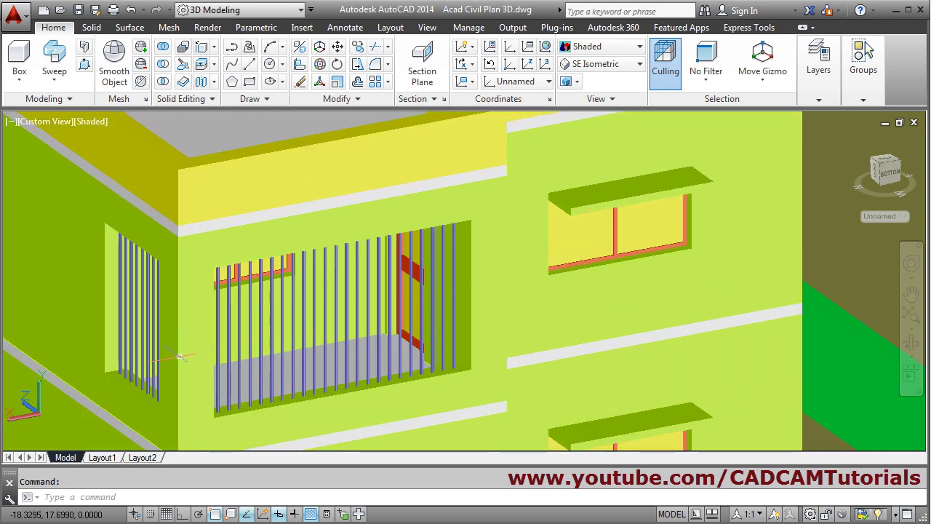
scroll(293, 317, down, 3)
shift+middle_drag(339, 336, 317, 308)
scroll(320, 342, up, 5)
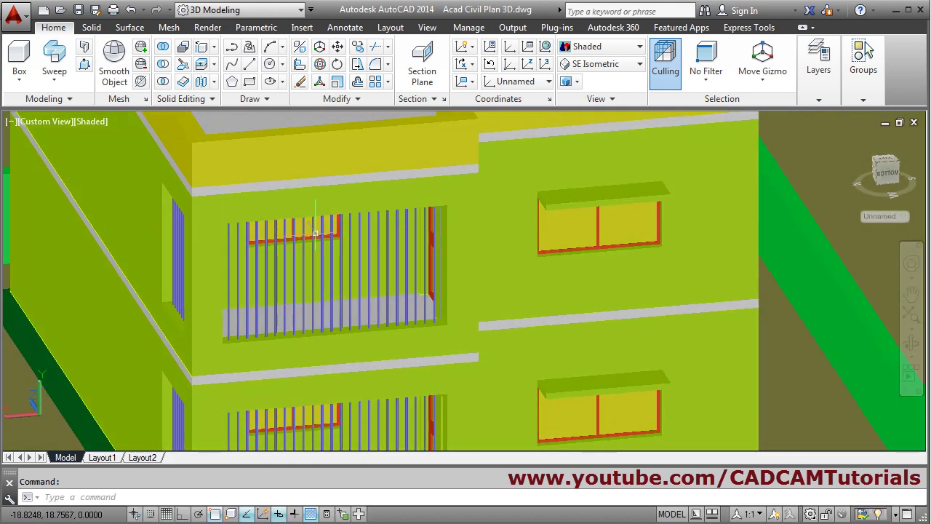
Copy the bottom edge of the upper storey's front wall below the barred opening 1 unit straight up, with Ortho on
click(198, 48)
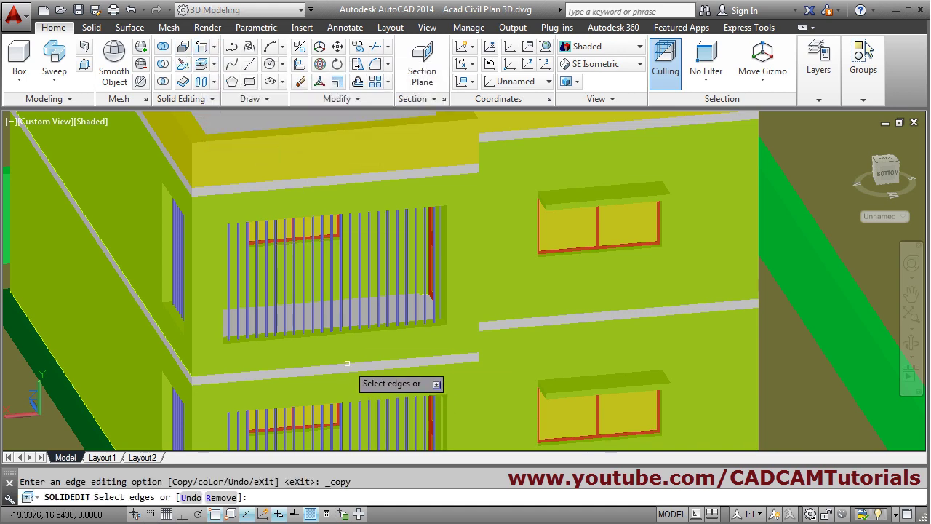
scroll(526, 326, down, 6)
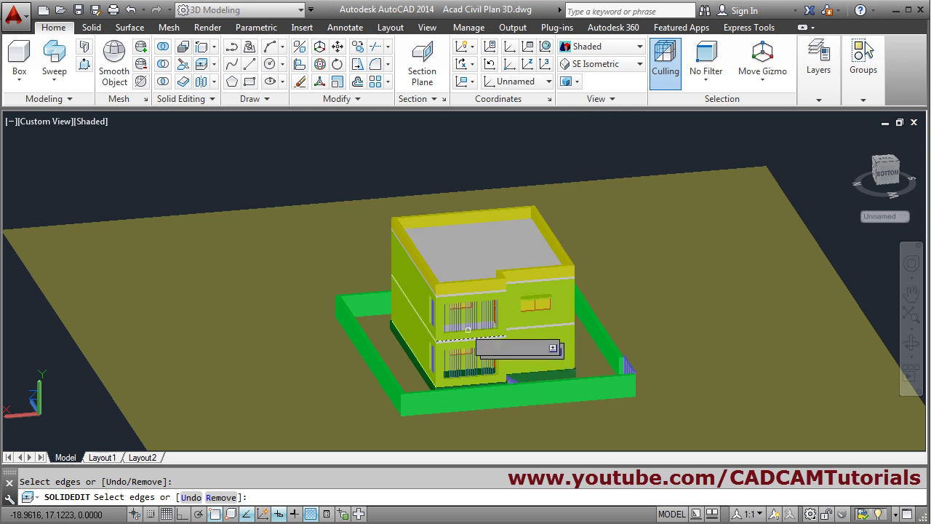
key(Return)
click(263, 183)
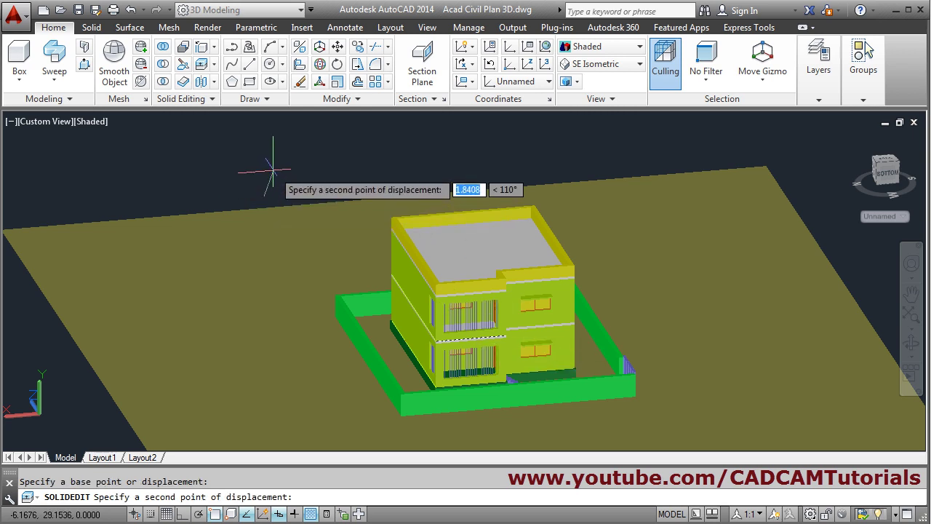
key(F8)
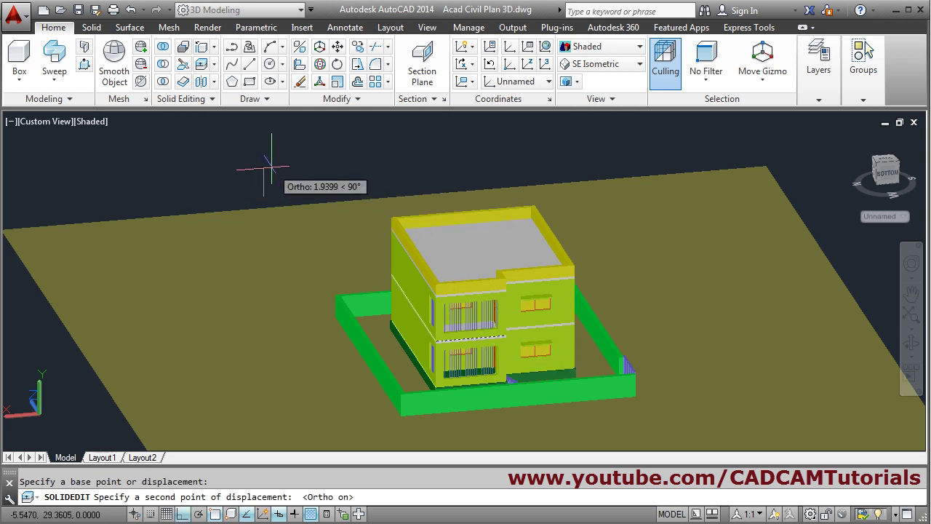
key(Return)
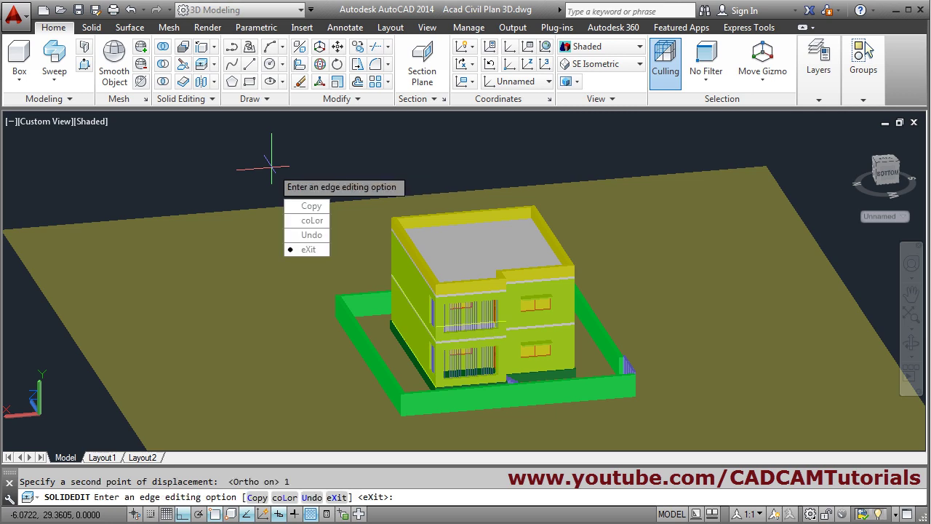
key(Escape)
Try to press-pull the upper storey's front wall area above the copied edge inward to the balcony's inner floor corner
scroll(513, 327, up, 6)
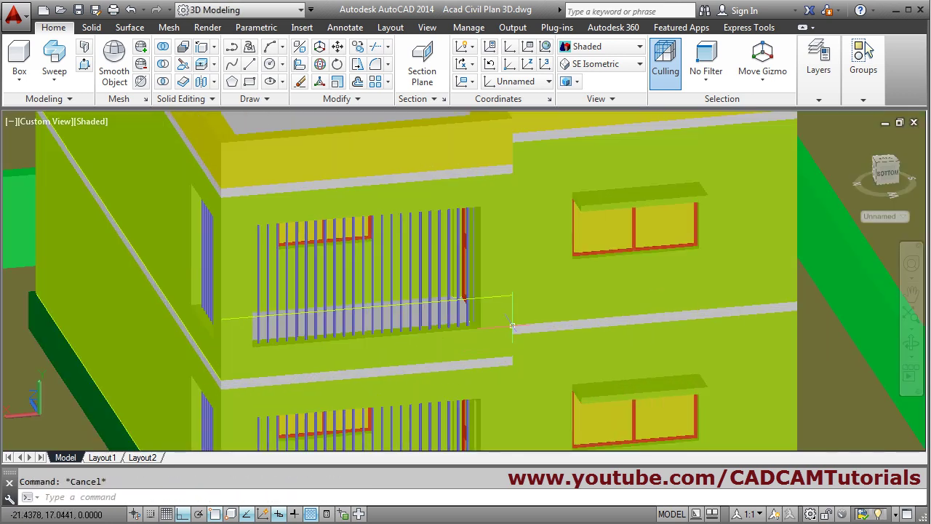
middle_drag(512, 326, 551, 357)
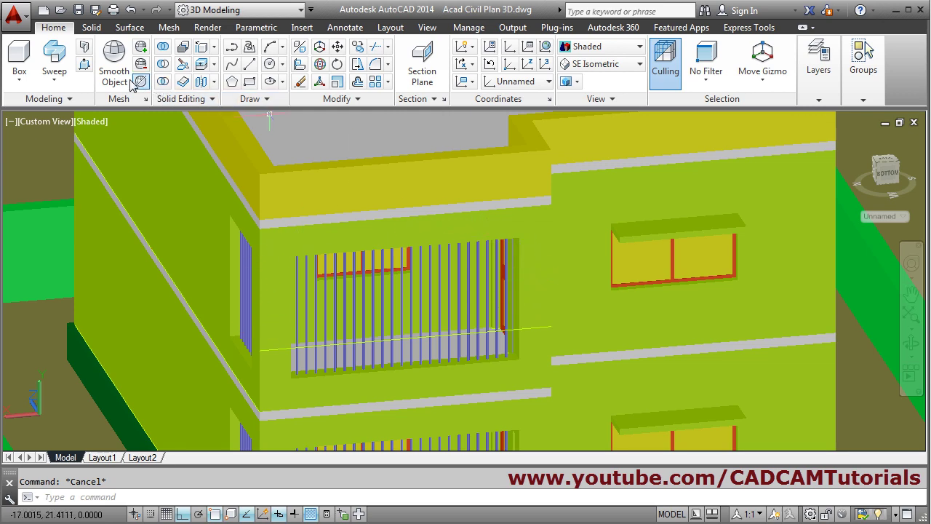
click(85, 65)
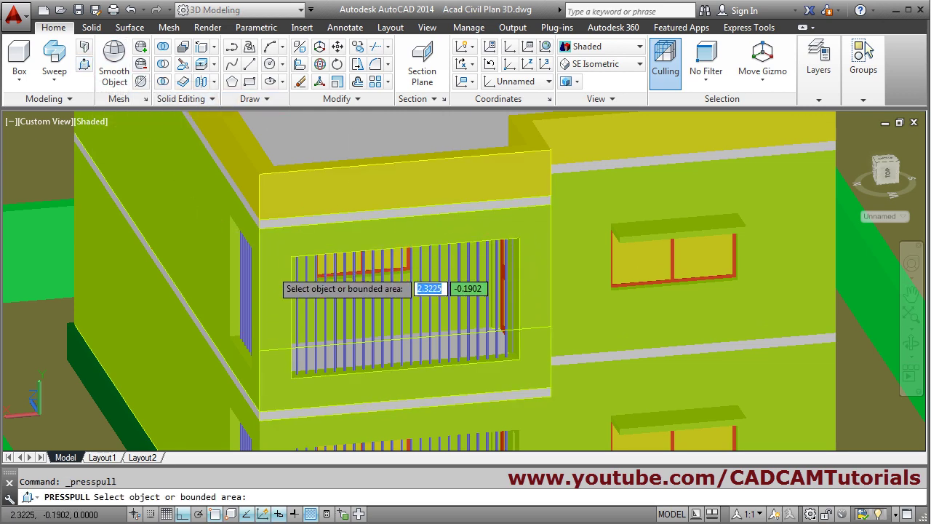
click(276, 294)
scroll(280, 298, down, 3)
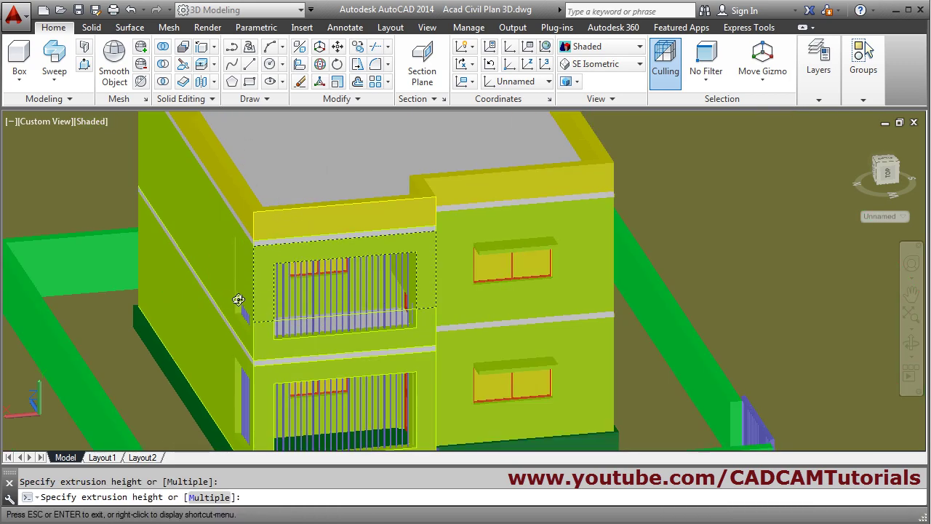
shift+middle_drag(238, 299, 257, 311)
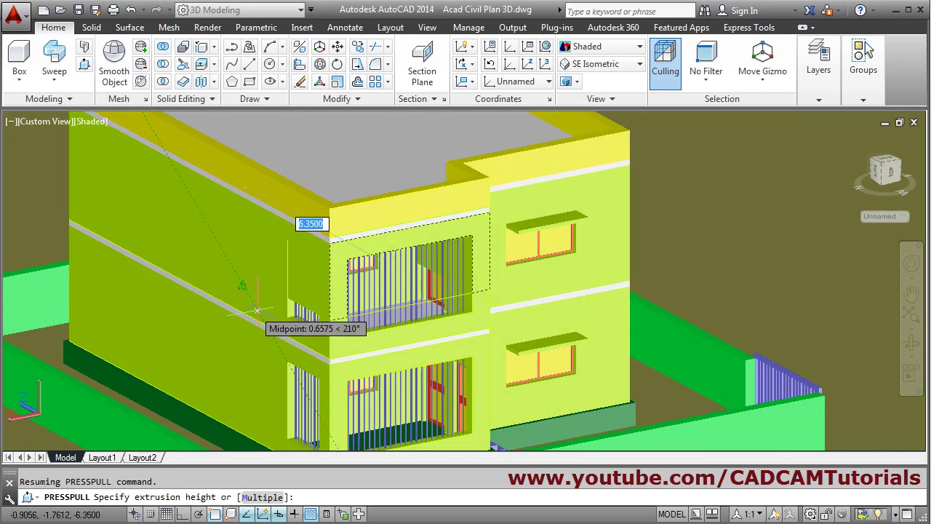
scroll(257, 311, up, 3)
scroll(351, 336, up, 2)
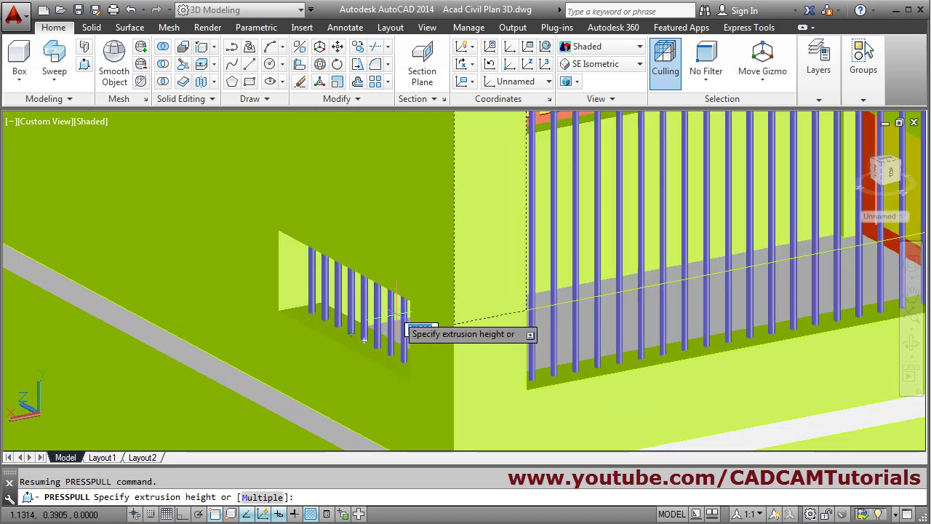
shift+middle_drag(364, 339, 426, 342)
scroll(427, 343, down, 5)
scroll(387, 305, up, 4)
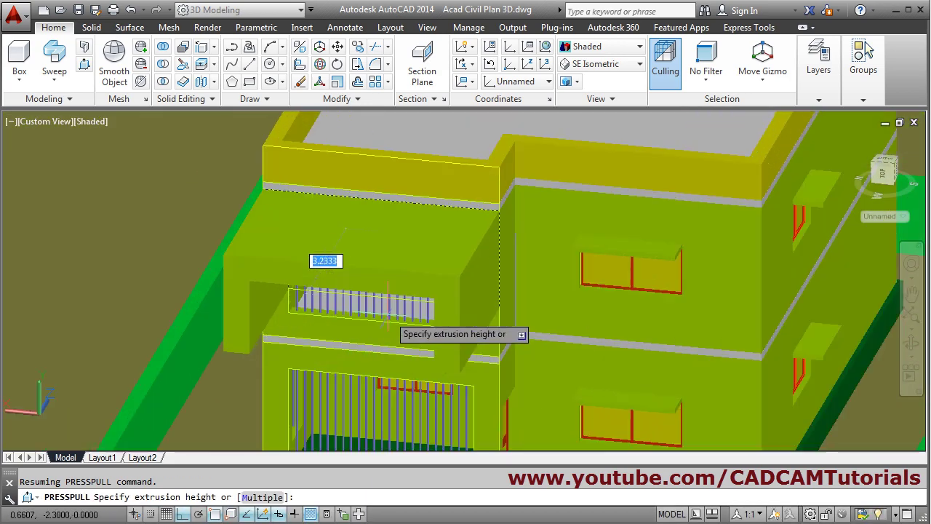
scroll(387, 307, up, 6)
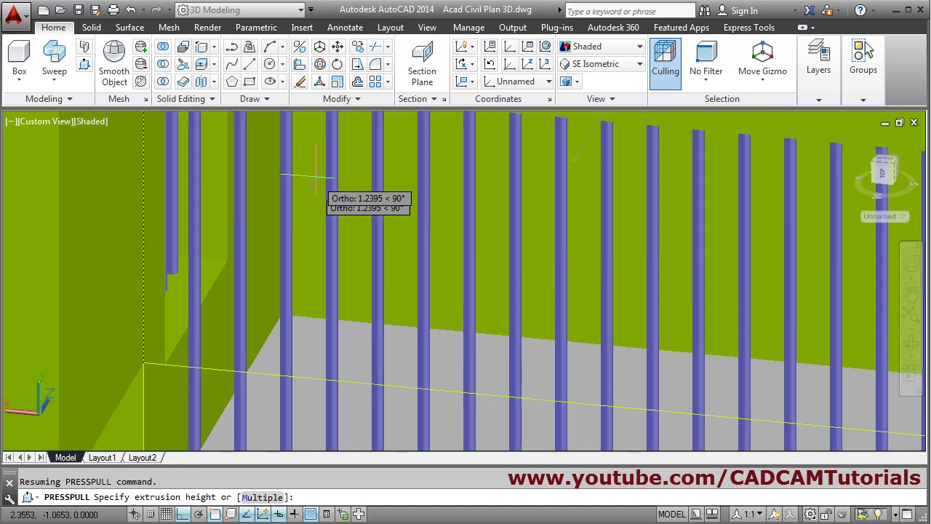
shift+middle_drag(316, 176, 308, 222)
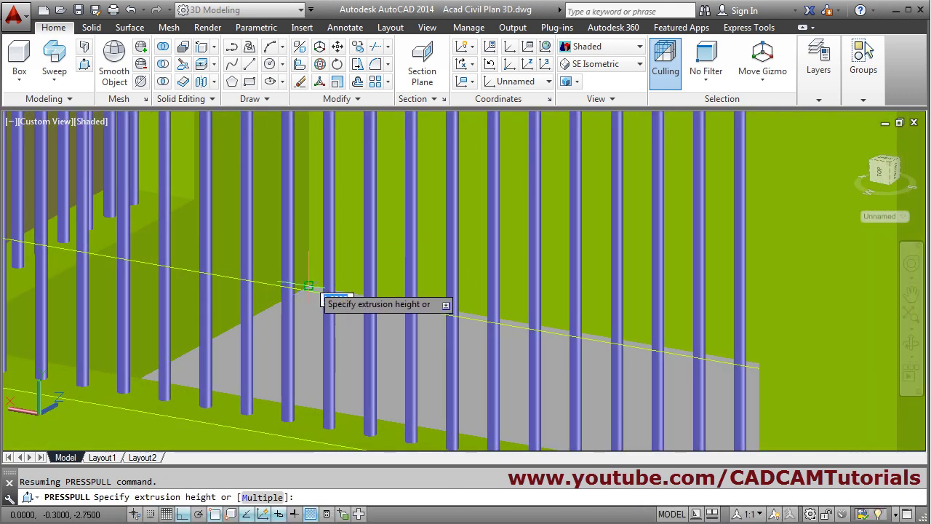
click(309, 286)
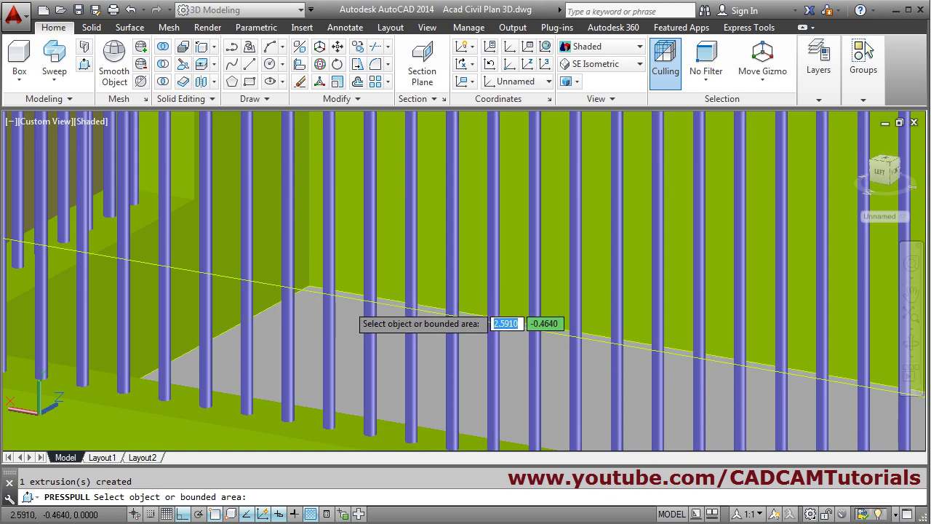
Check the cut around the upper balcony from the front corner and undo the last press-pull of the front wall
scroll(349, 307, down, 4)
shift+middle_drag(369, 311, 427, 312)
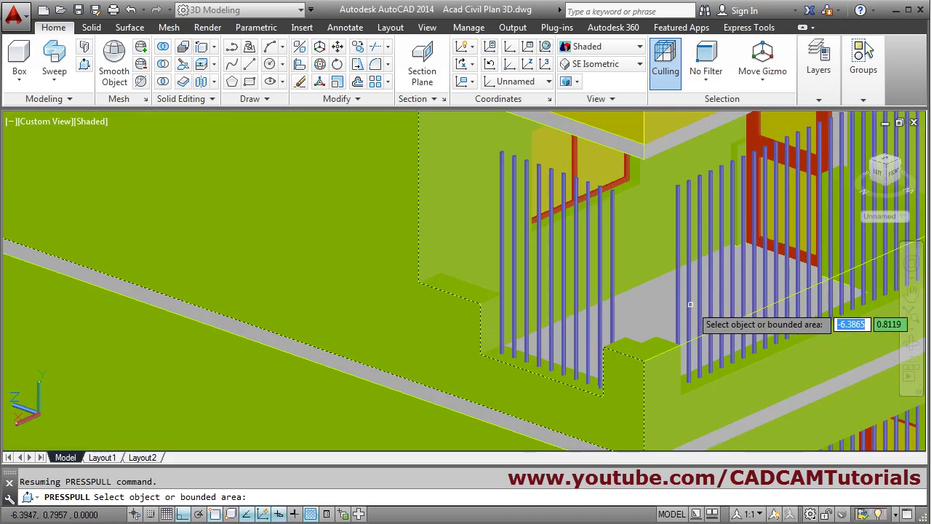
scroll(690, 304, down, 10)
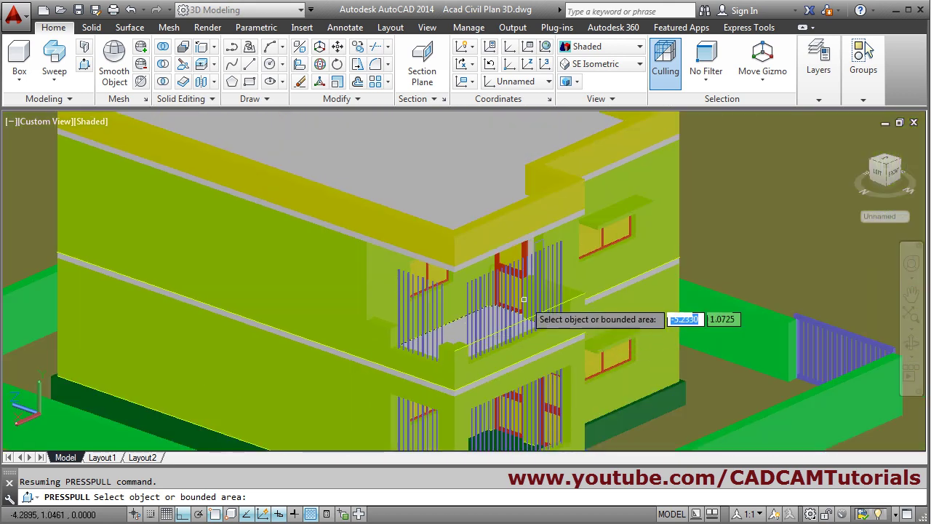
shift+middle_drag(488, 280, 488, 280)
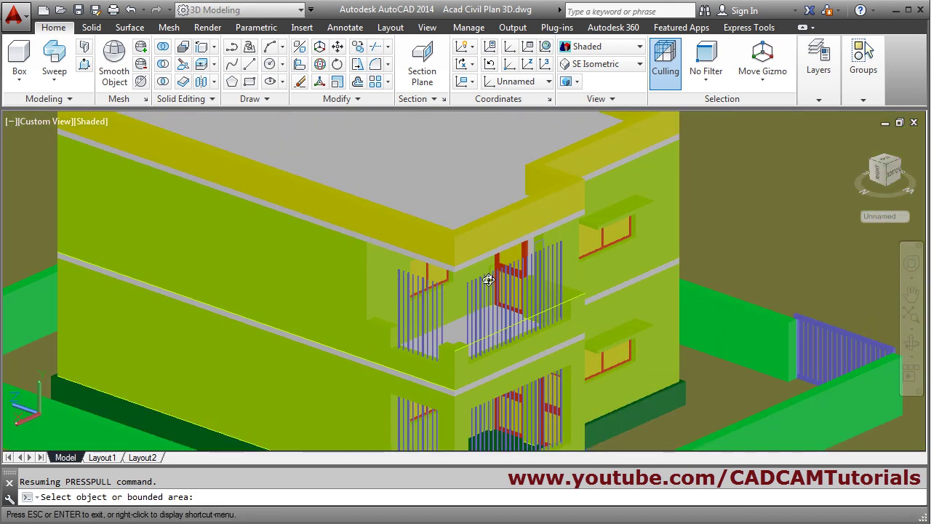
scroll(488, 280, up, 5)
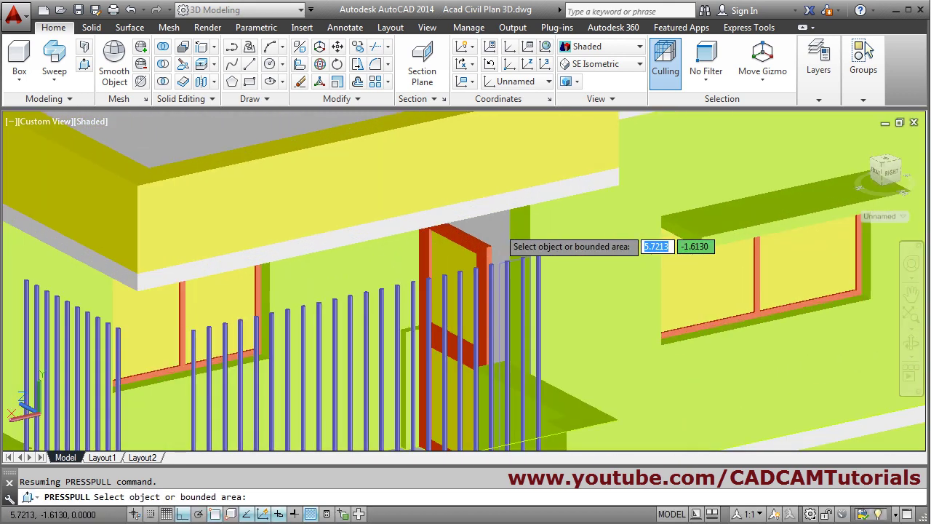
click(495, 285)
key(Escape)
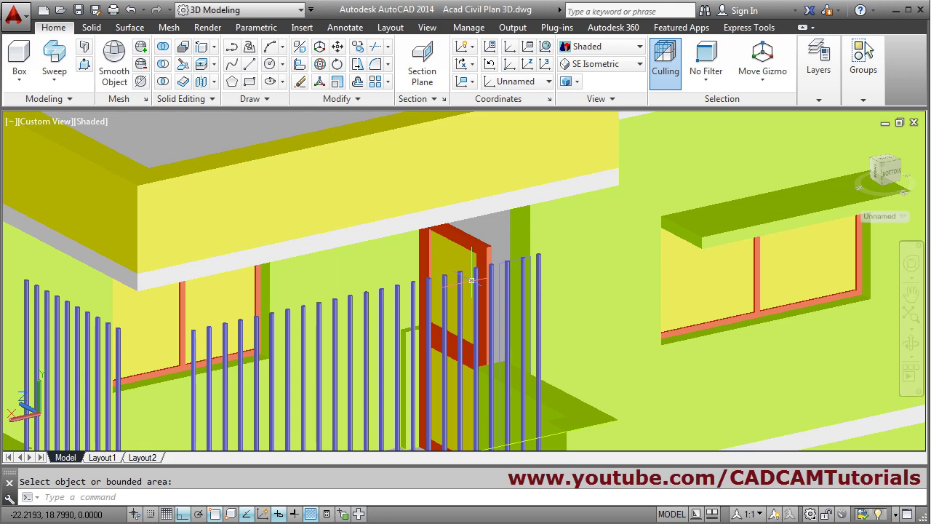
key(ctrl+z)
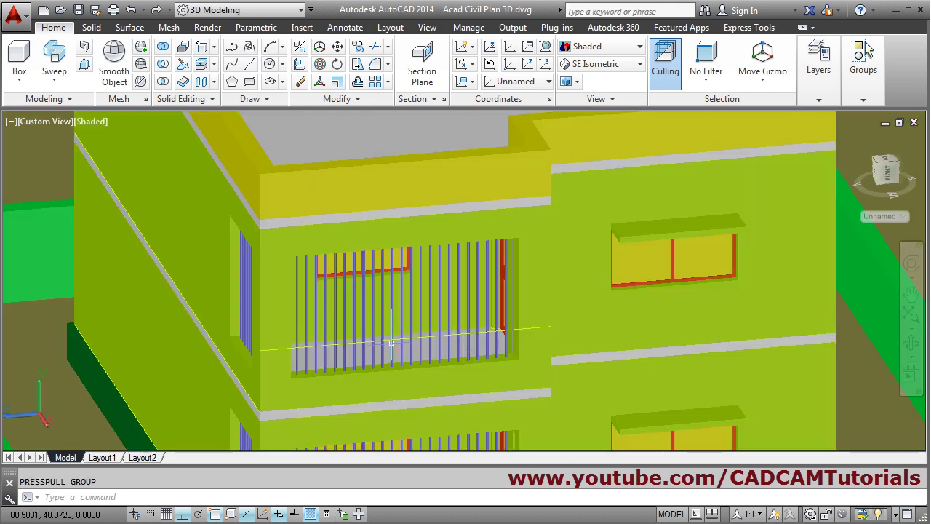
Press-pull the upper storey's front wall area above the copied edge back to the recessed corner under the roof slab
shift+middle_drag(345, 326, 317, 327)
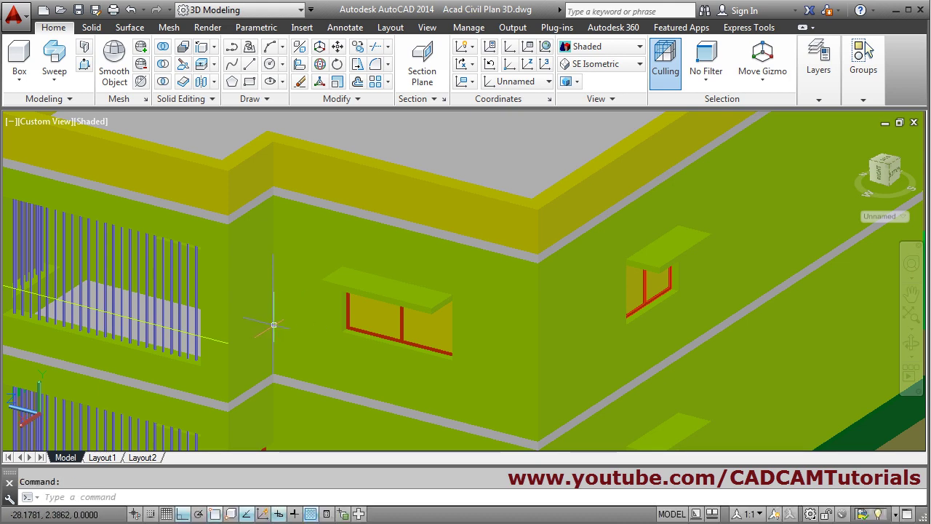
scroll(283, 203, down, 3)
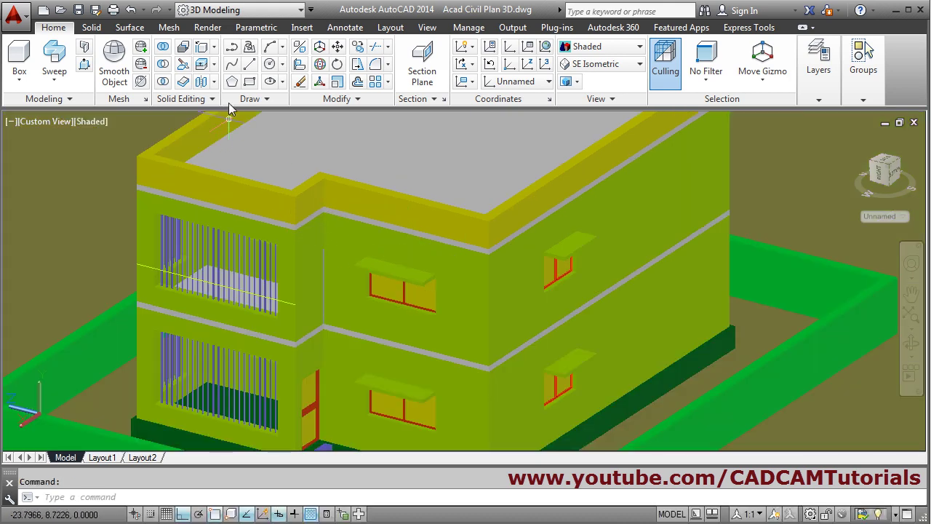
click(84, 64)
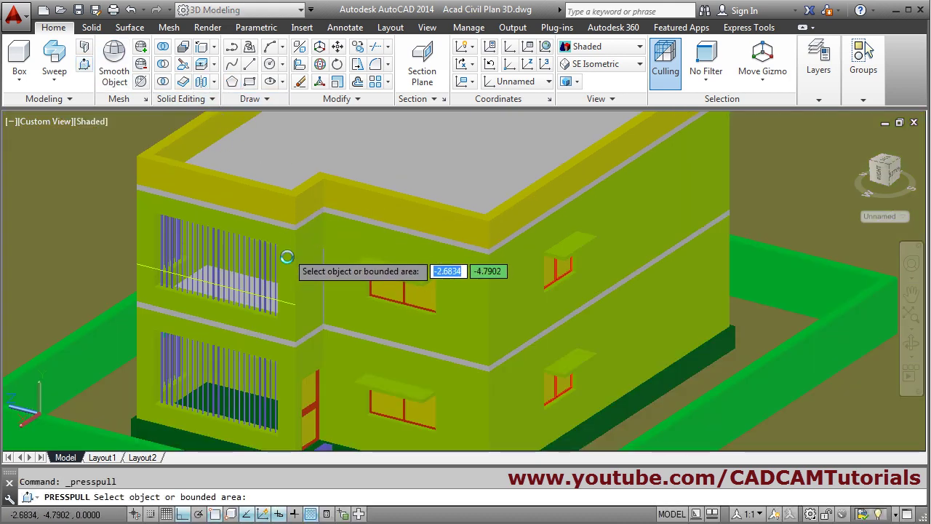
scroll(286, 262, up, 2)
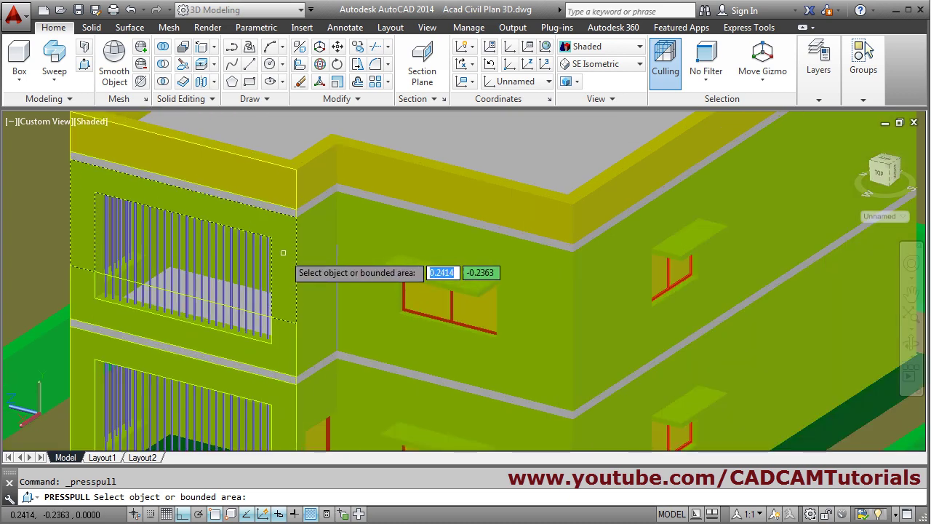
click(283, 252)
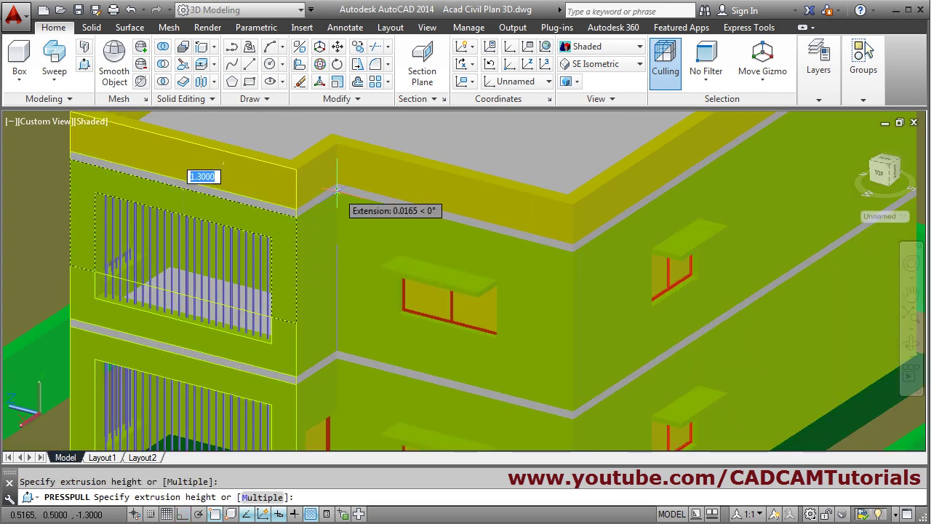
scroll(336, 191, up, 3)
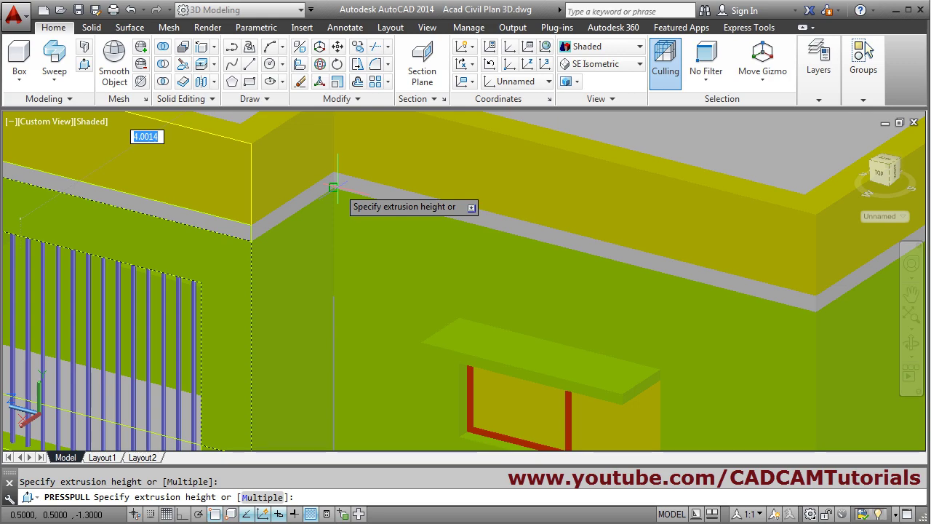
click(333, 188)
Press-pull the exposed end face of the side wall above the barred side opening back to the balcony's inner corner
scroll(342, 218, down, 6)
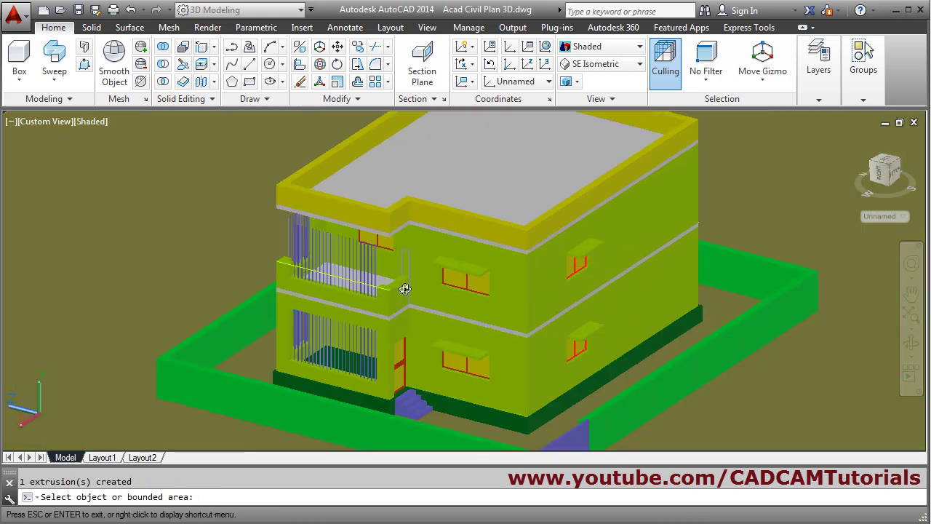
shift+middle_drag(405, 289, 485, 228)
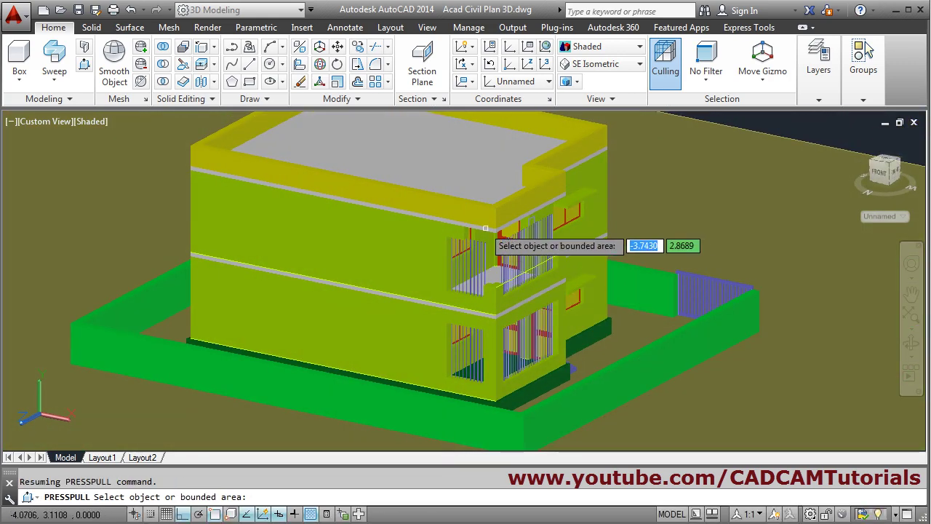
scroll(485, 229, up, 6)
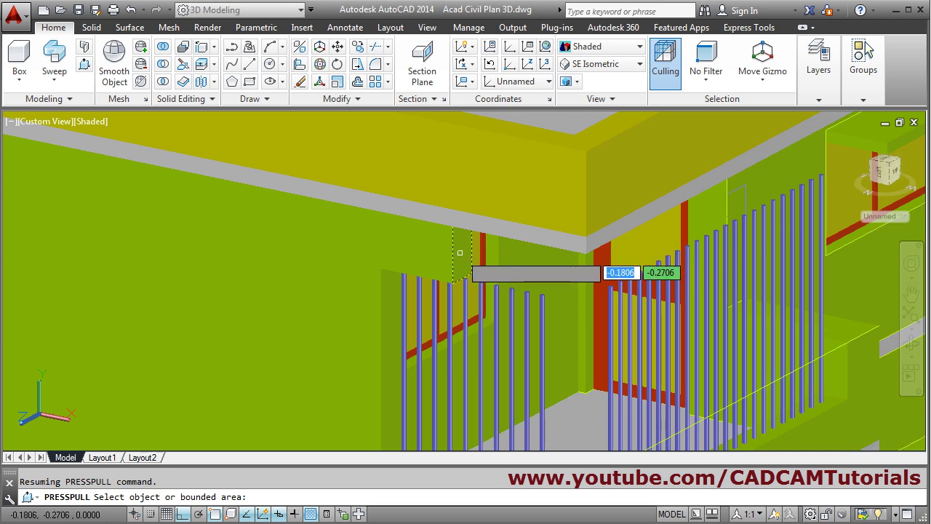
shift+middle_drag(460, 252, 459, 253)
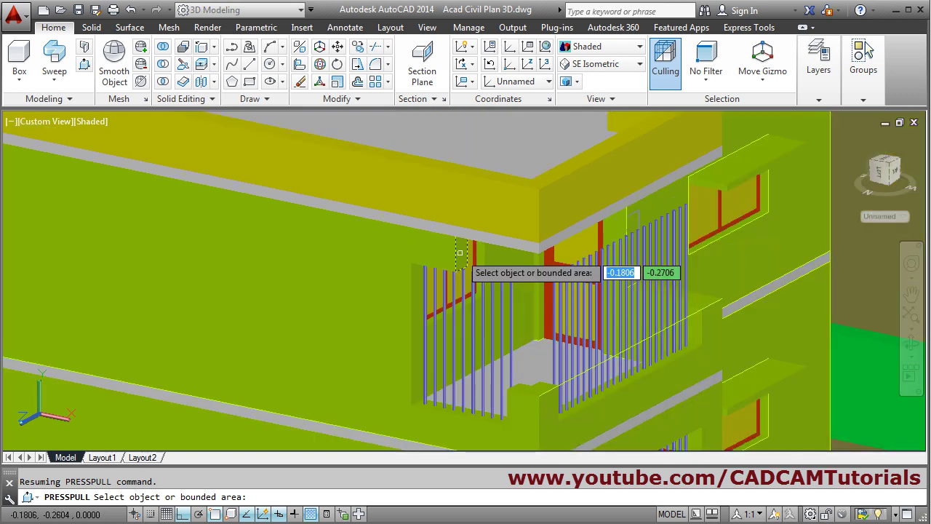
click(462, 254)
middle_drag(574, 293, 503, 301)
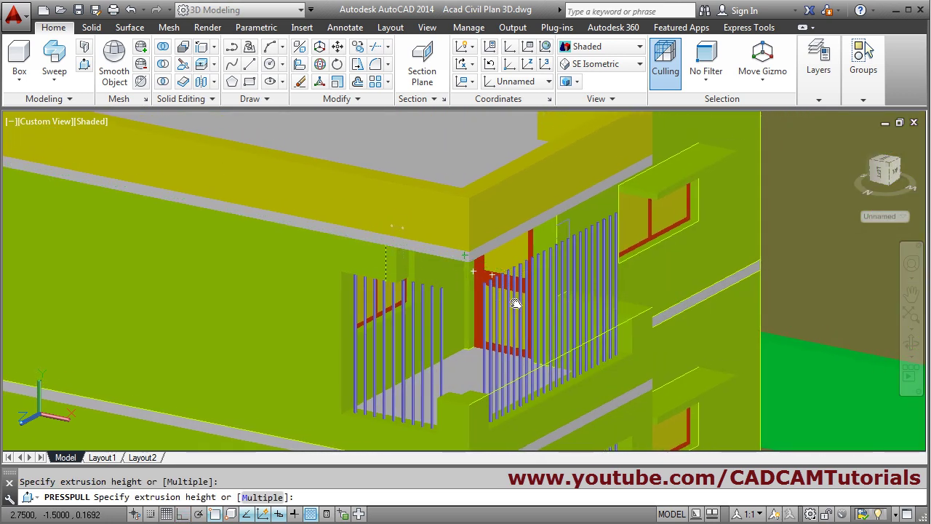
click(463, 348)
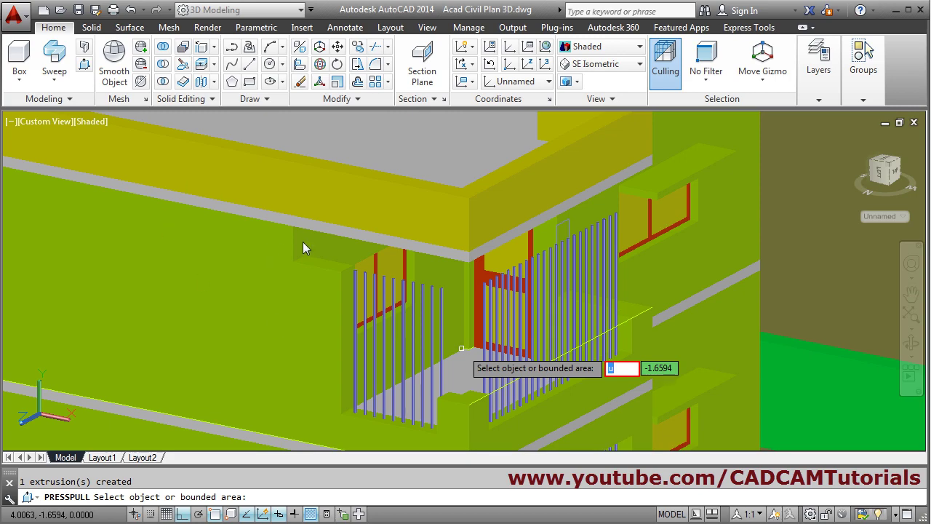
key(Escape)
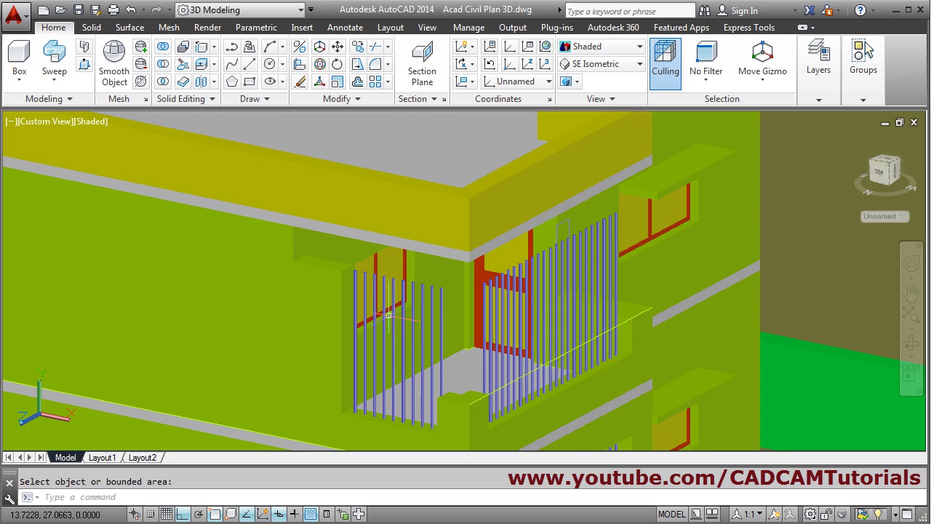
Erase the leftover copied edge line along the top of the upper balcony's front parapet
scroll(389, 320, down, 5)
shift+middle_drag(342, 278, 408, 302)
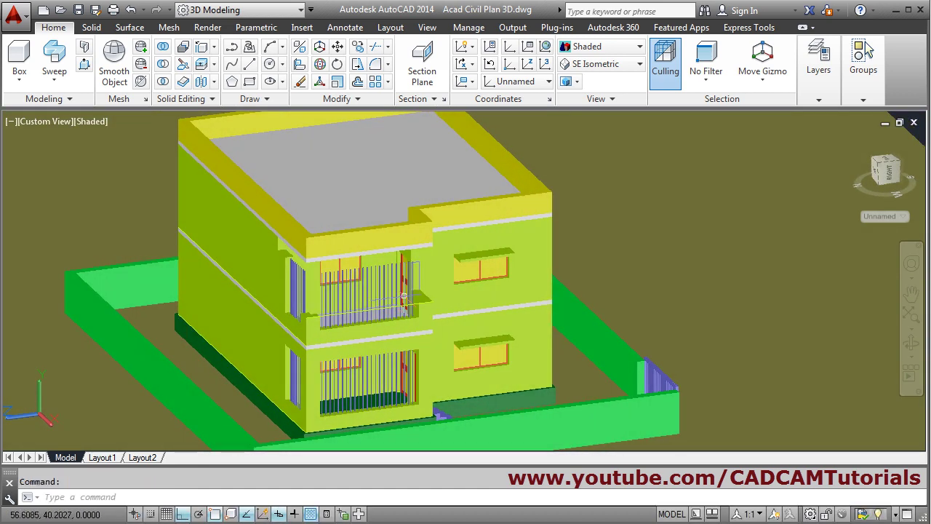
scroll(432, 325, up, 6)
scroll(431, 325, up, 2)
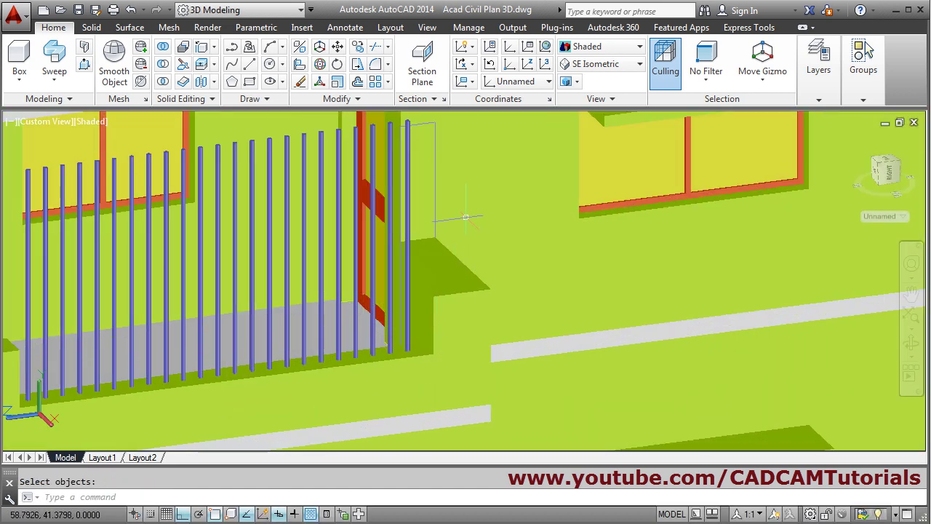
Open the upper balcony's front railing bar array for source editing through its last bar beside the side wall
scroll(310, 331, down, 3)
mouse_move(309, 331)
shift+middle_down()
mouse_move(291, 332)
mouse_move(320, 331)
shift+middle_up()
scroll(320, 331, up, 2)
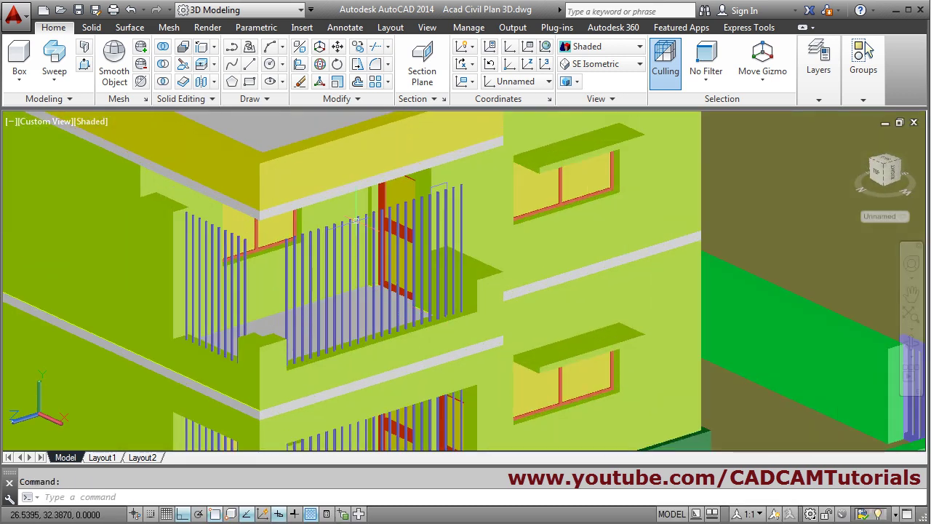
scroll(374, 286, up, 1)
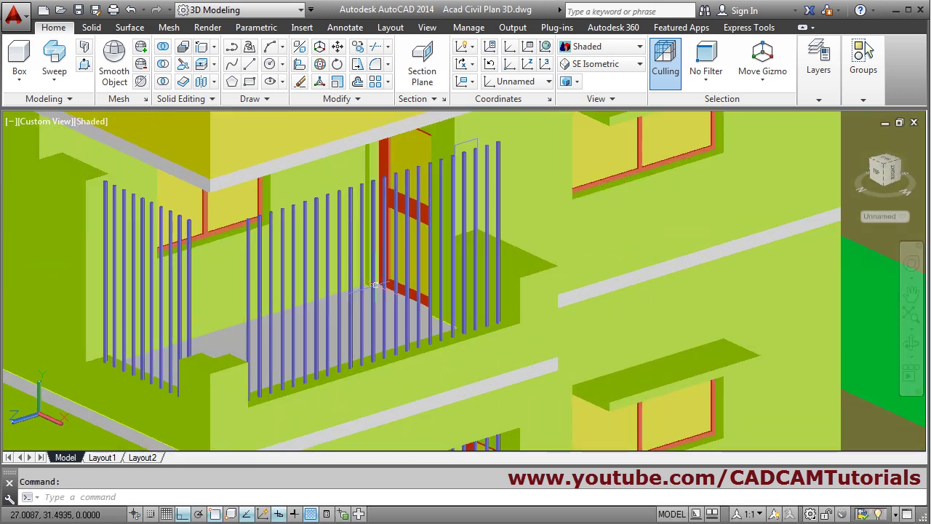
click(314, 260)
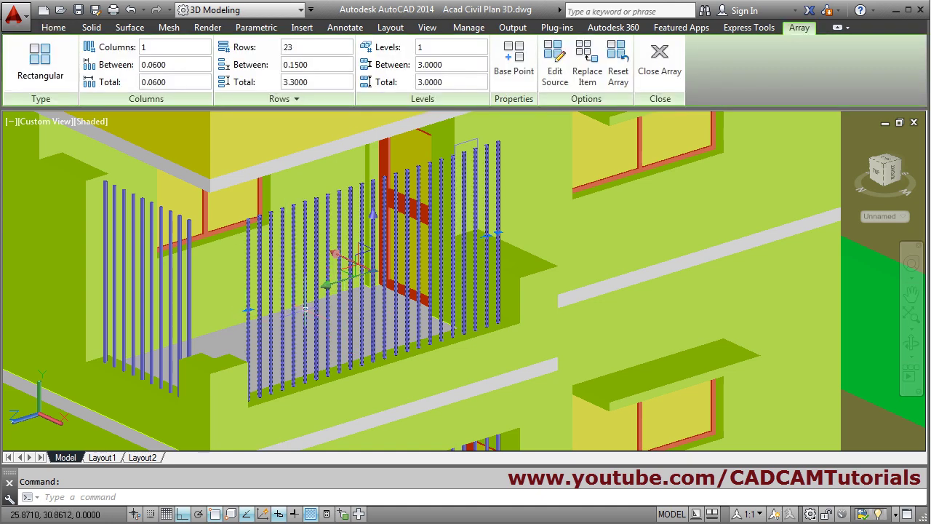
click(551, 69)
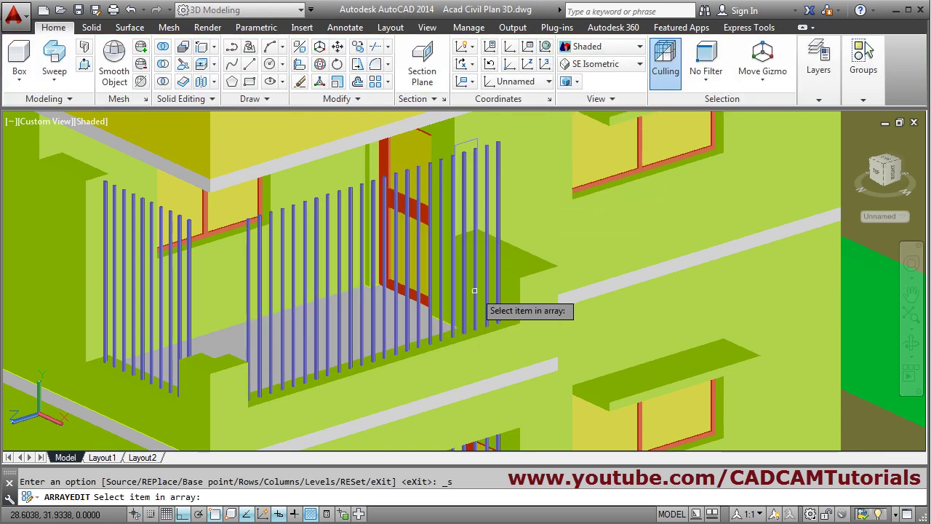
click(499, 177)
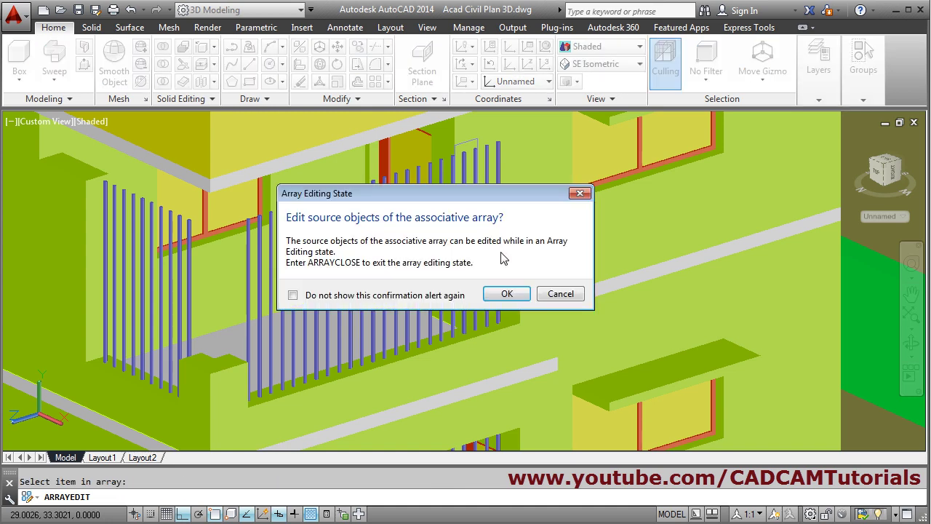
click(510, 296)
Press-pull the source bar's top face down 1.5 units to the front parapet's corner height and save the array changes
scroll(506, 170, up, 4)
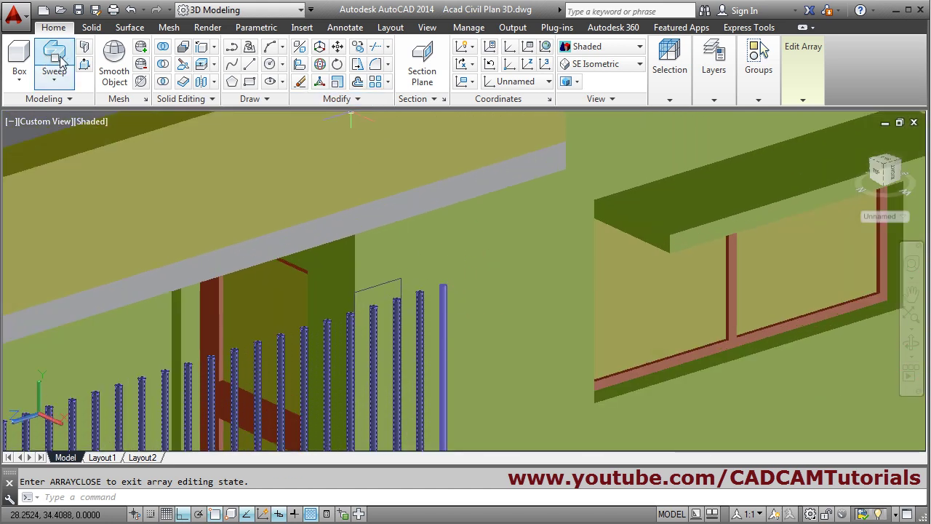
click(85, 66)
scroll(480, 281, up, 5)
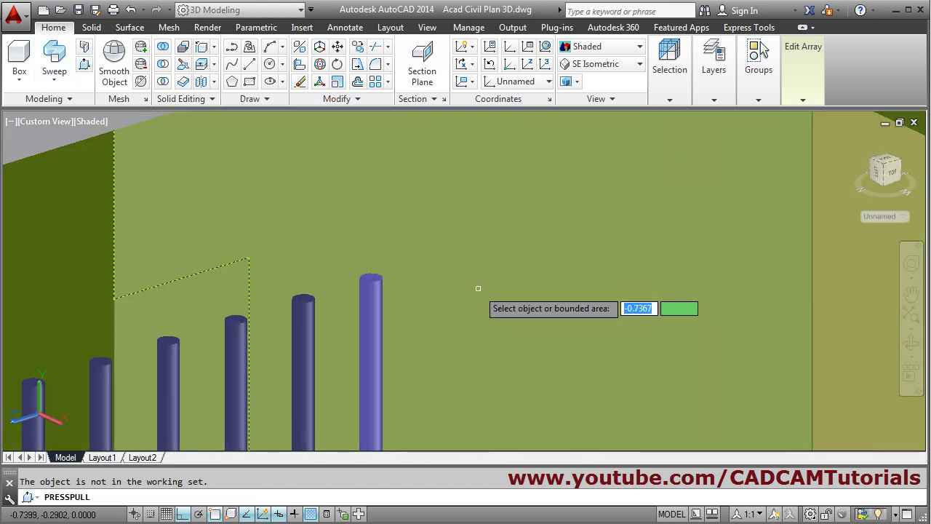
click(371, 278)
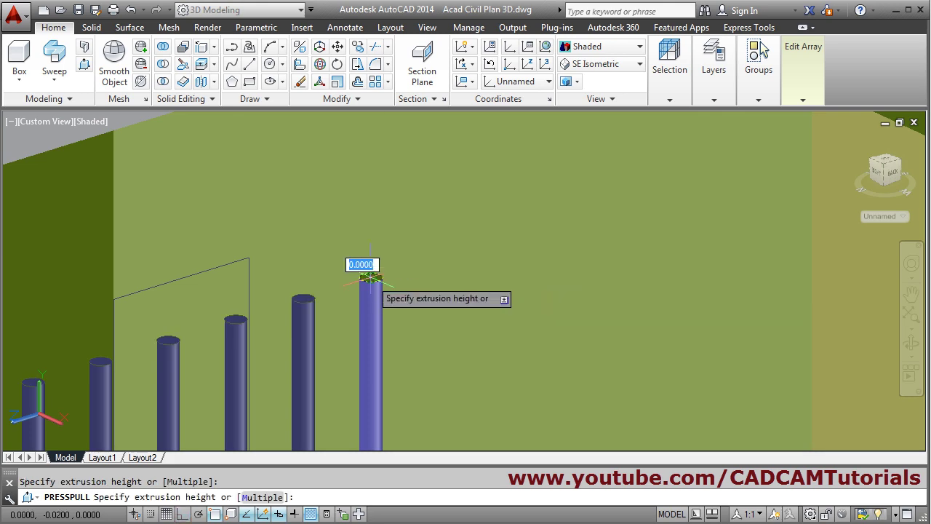
scroll(362, 269, down, 5)
scroll(360, 273, up, 5)
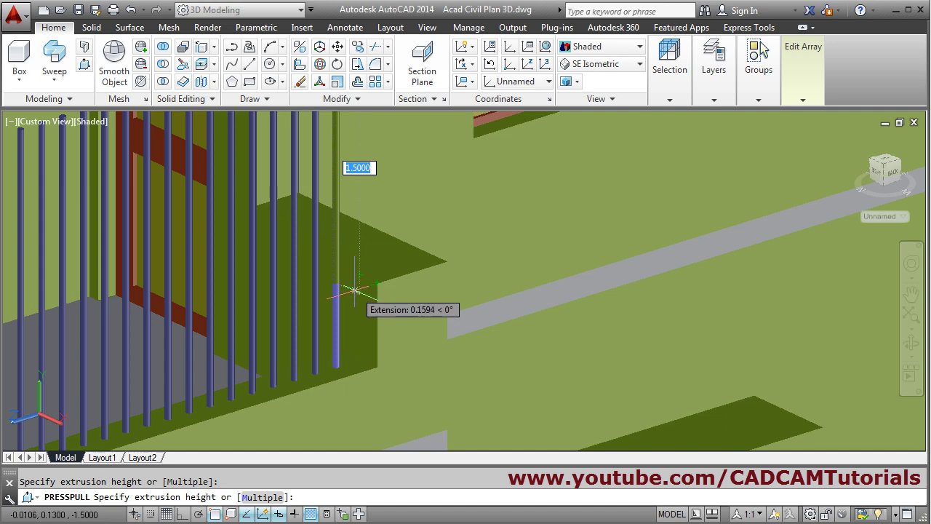
scroll(356, 290, down, 4)
key(Return)
scroll(394, 281, up, 6)
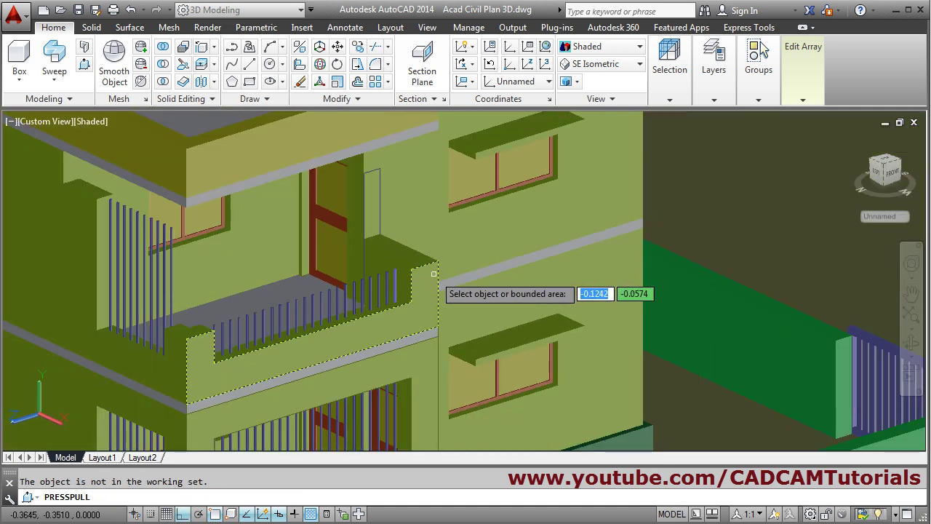
scroll(166, 235, up, 2)
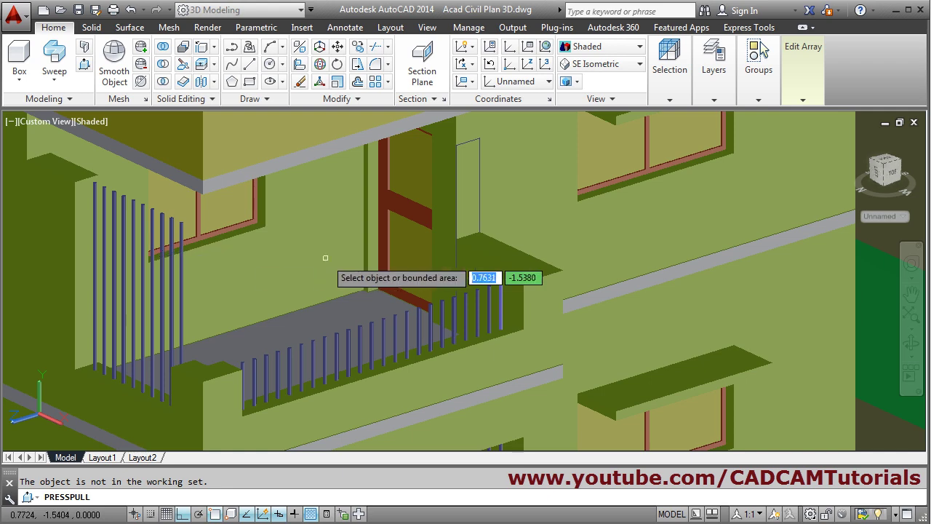
click(810, 93)
click(810, 125)
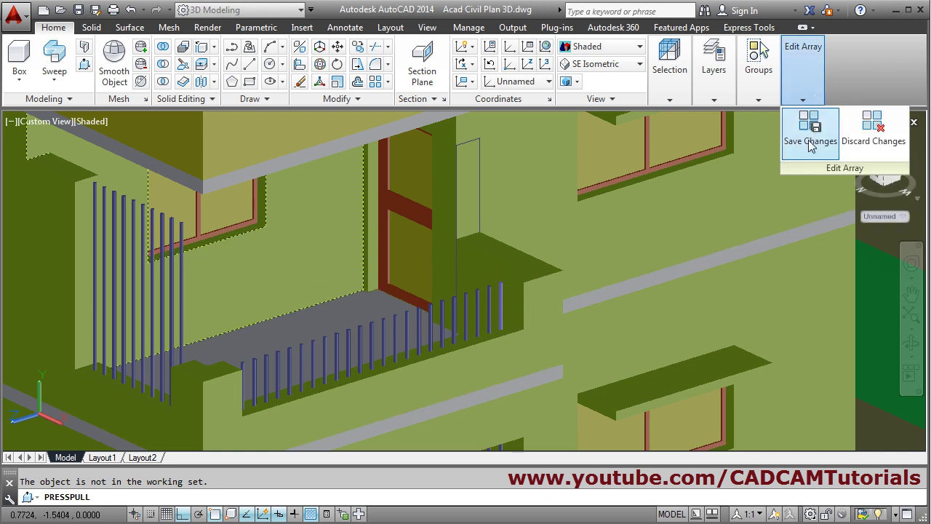
scroll(135, 216, up, 3)
middle_drag(136, 217, 387, 245)
scroll(379, 243, up, 2)
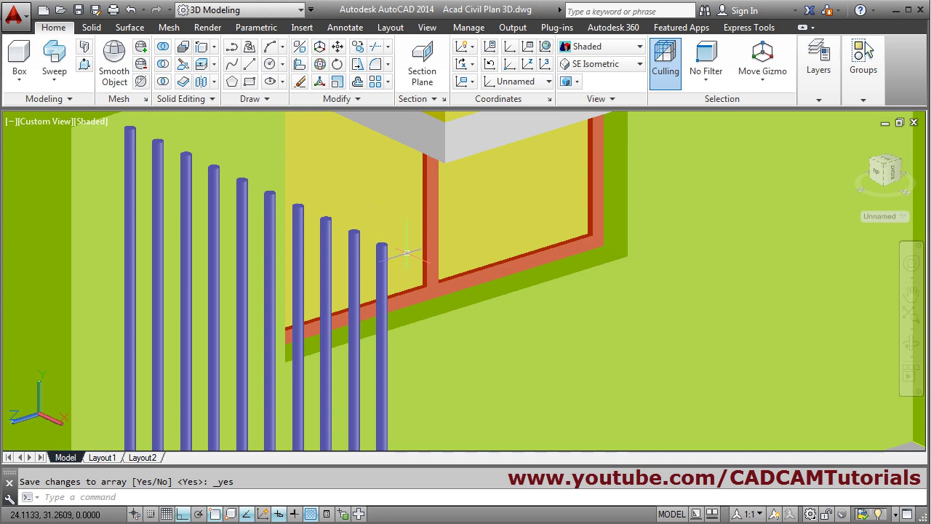
click(382, 270)
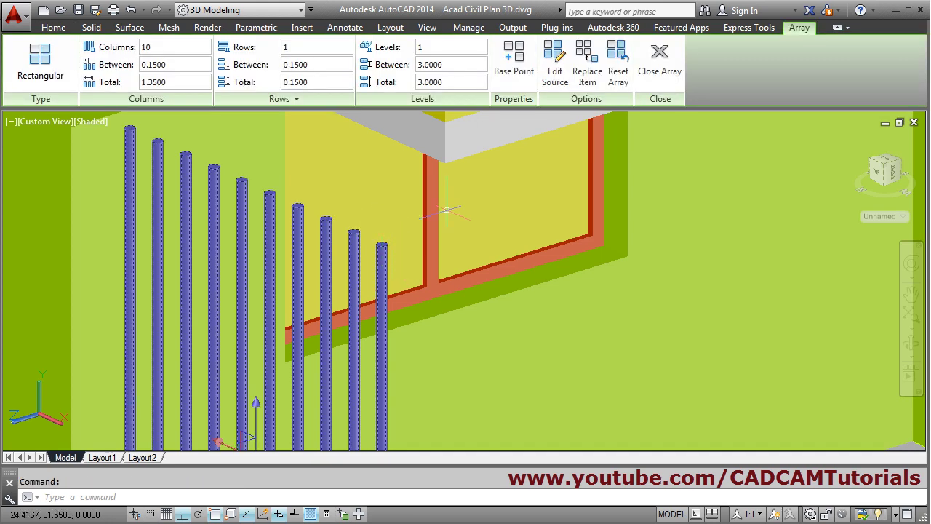
click(557, 73)
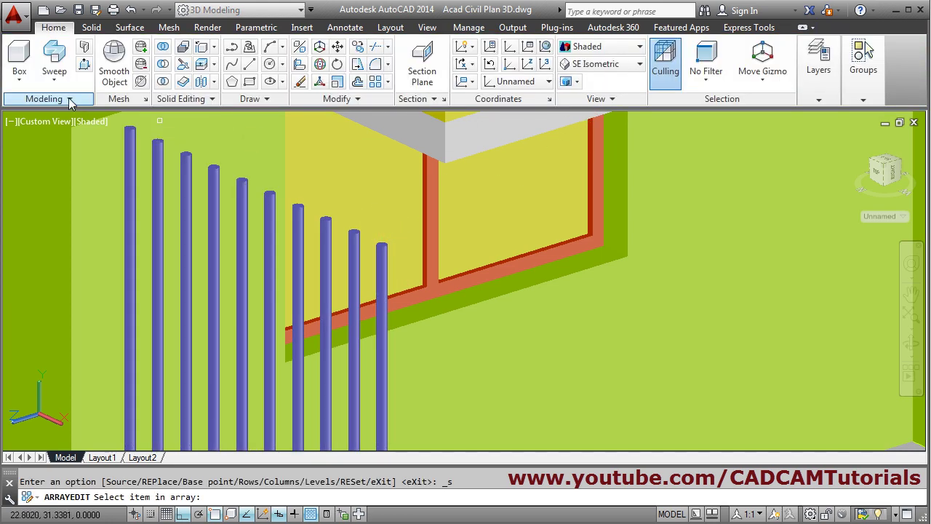
click(85, 65)
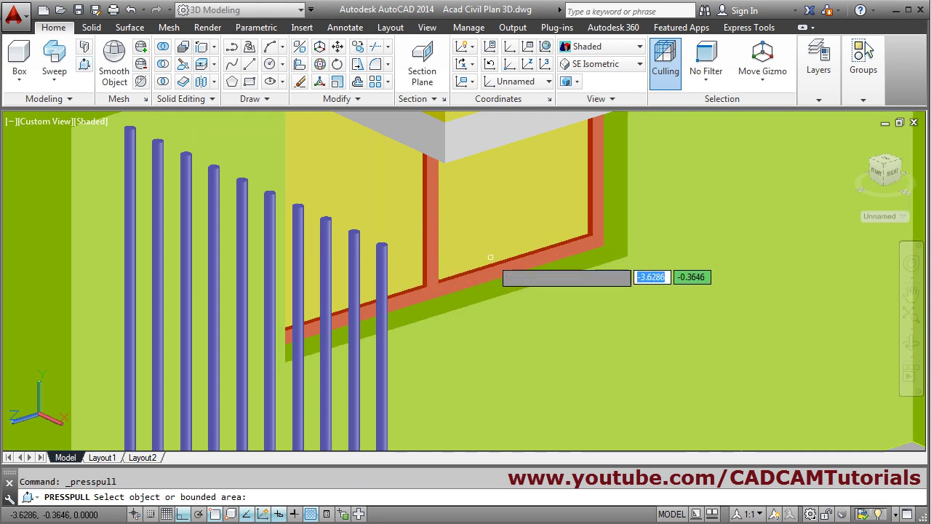
key(Return)
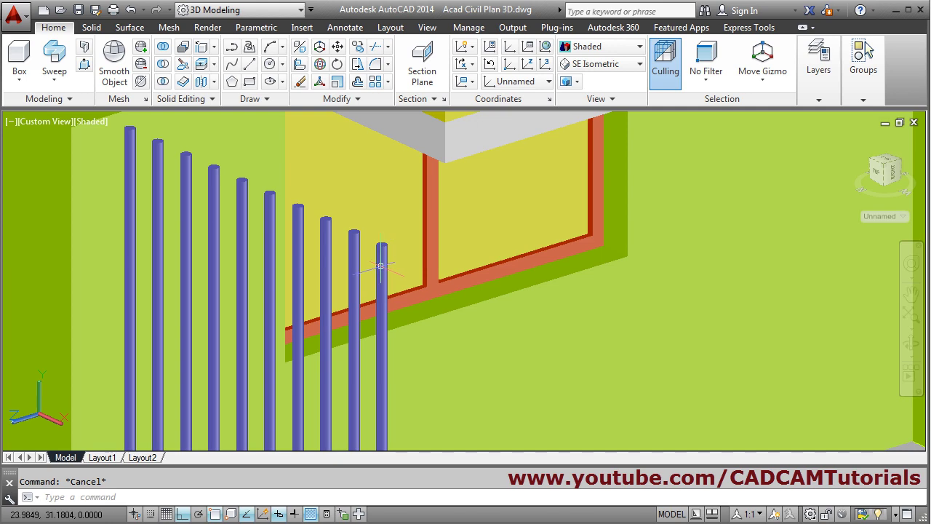
Open the upper balcony's side railing bar array for source editing through its bar nearest the front corner
click(381, 266)
click(566, 75)
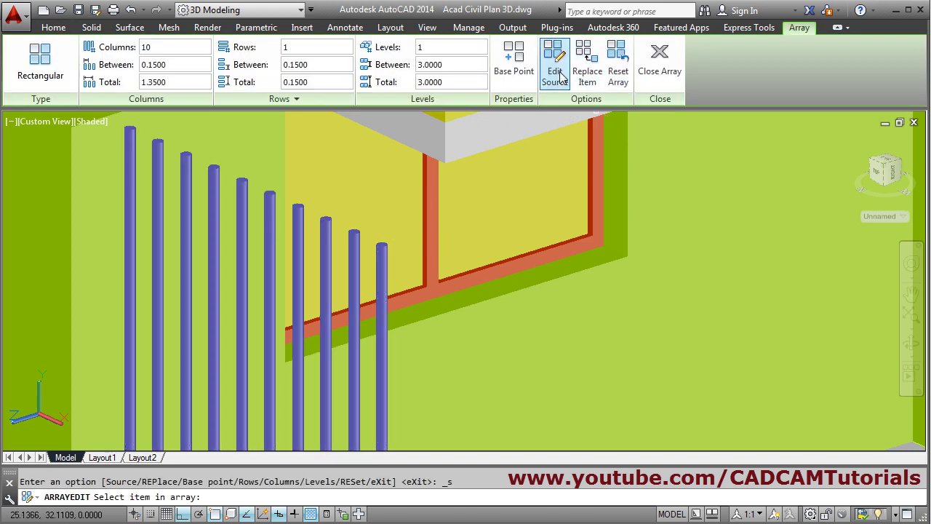
click(383, 279)
click(506, 294)
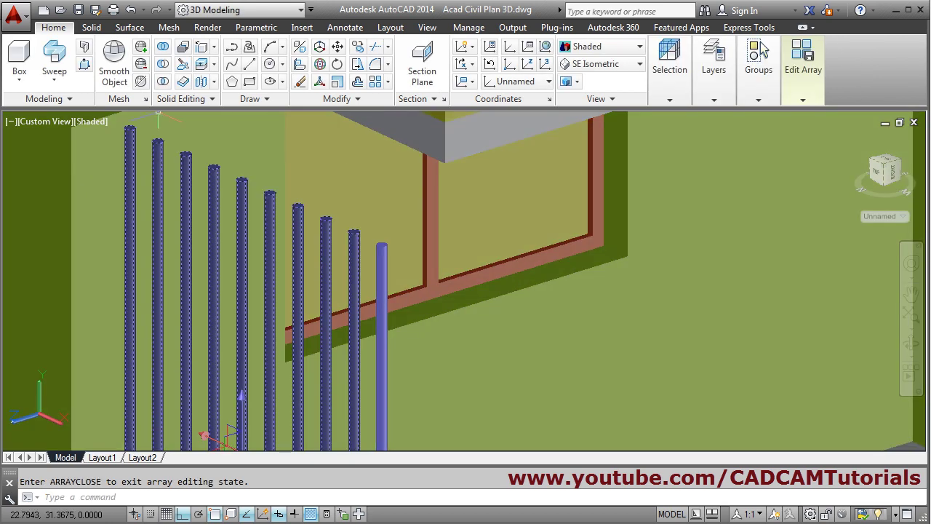
Press-pull the side array's source bar top down to the height of the balcony's corner parapet
click(84, 66)
scroll(484, 255, up, 4)
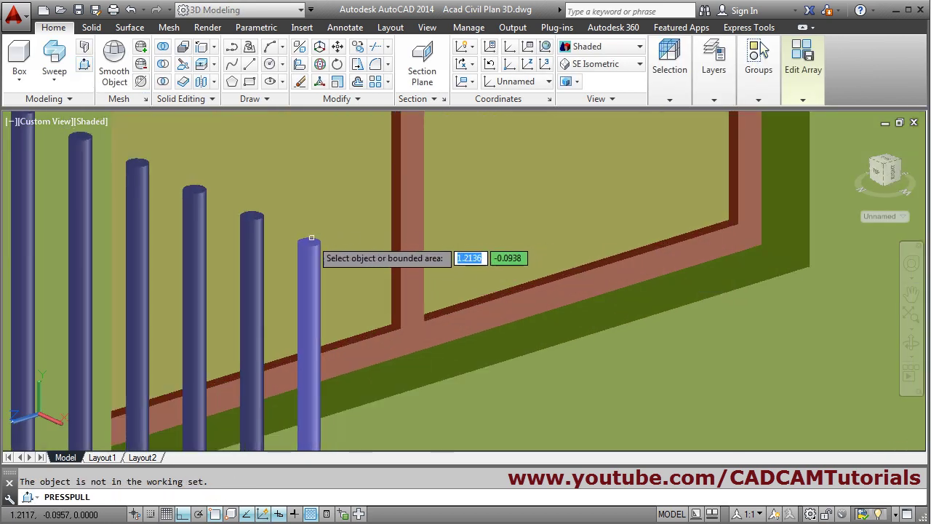
click(308, 241)
scroll(342, 261, down, 3)
scroll(395, 218, up, 5)
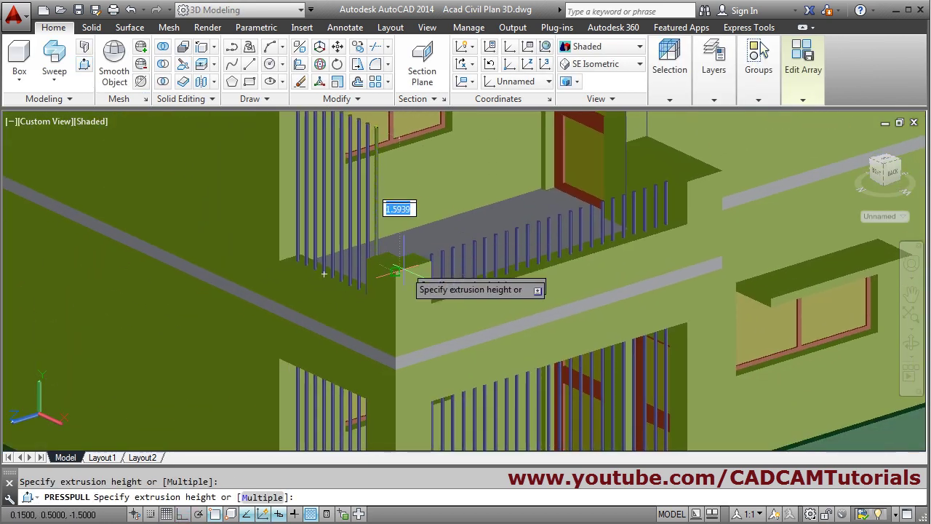
click(370, 280)
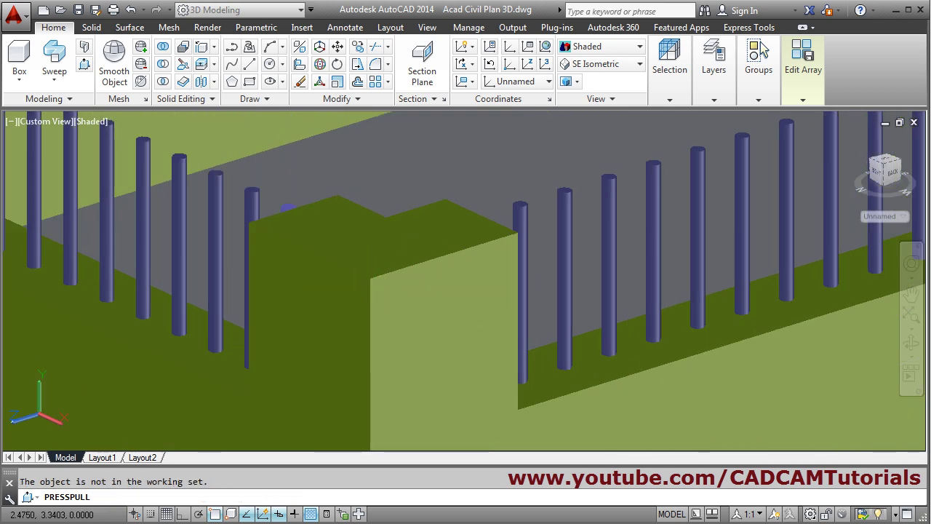
scroll(371, 298, down, 3)
scroll(394, 300, up, 3)
scroll(394, 300, down, 3)
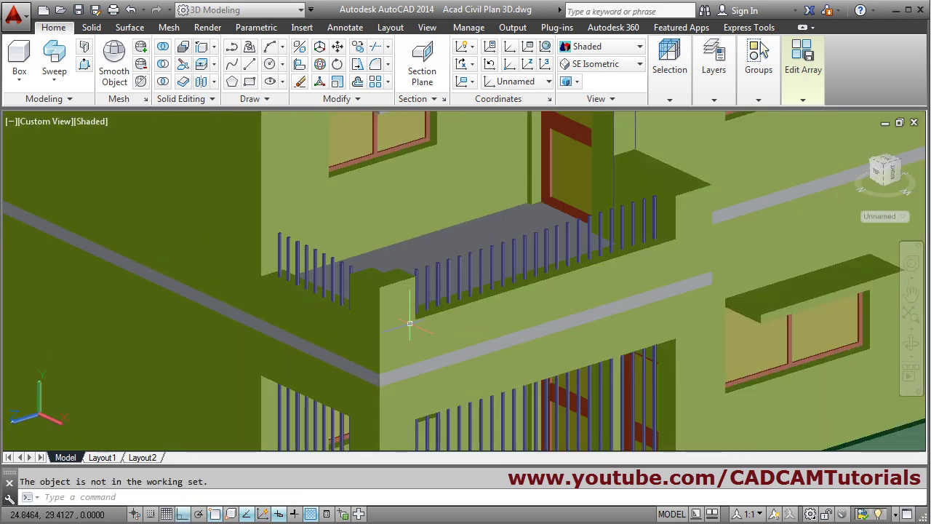
key(Escape)
mouse_move(451, 306)
shift+middle_down()
mouse_move(489, 316)
mouse_move(460, 295)
mouse_move(479, 302)
mouse_move(356, 293)
mouse_move(349, 306)
mouse_move(463, 298)
shift+middle_up()
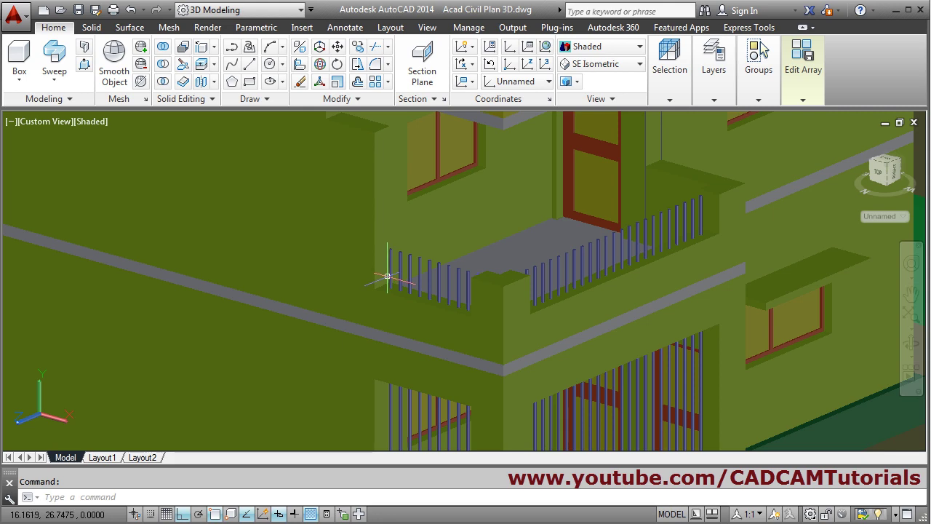
mouse_move(388, 277)
middle_down()
mouse_move(493, 298)
mouse_move(458, 308)
mouse_move(466, 310)
mouse_move(476, 279)
mouse_move(509, 364)
mouse_move(550, 427)
middle_up()
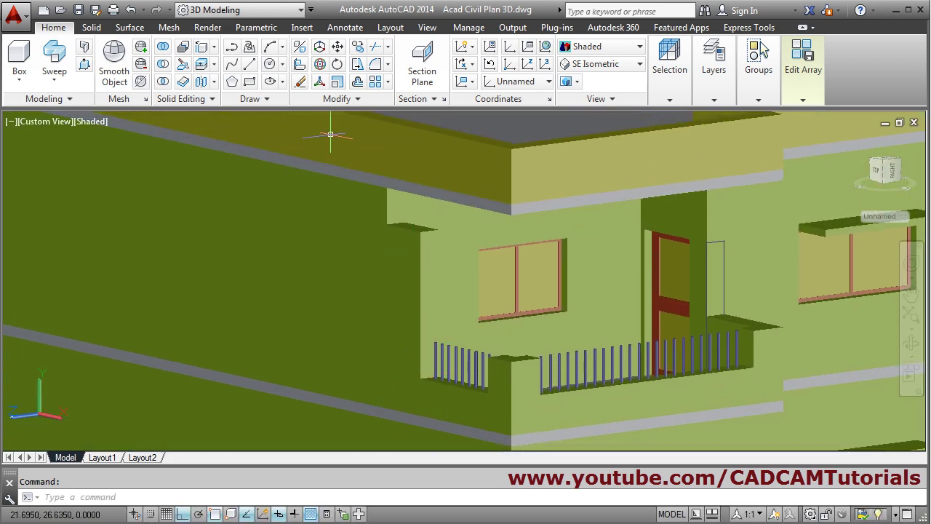
click(205, 63)
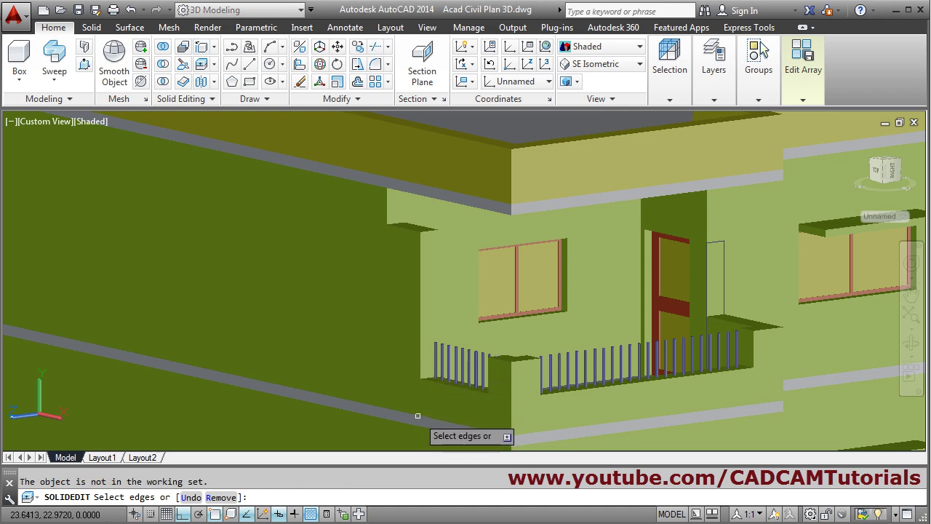
shift+middle_drag(410, 431, 552, 391)
scroll(496, 329, up, 3)
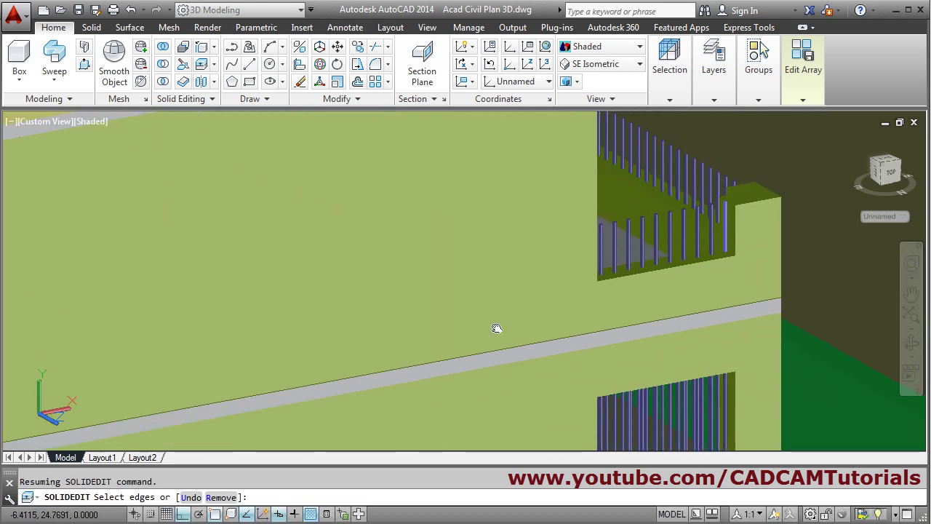
scroll(678, 271, down, 2)
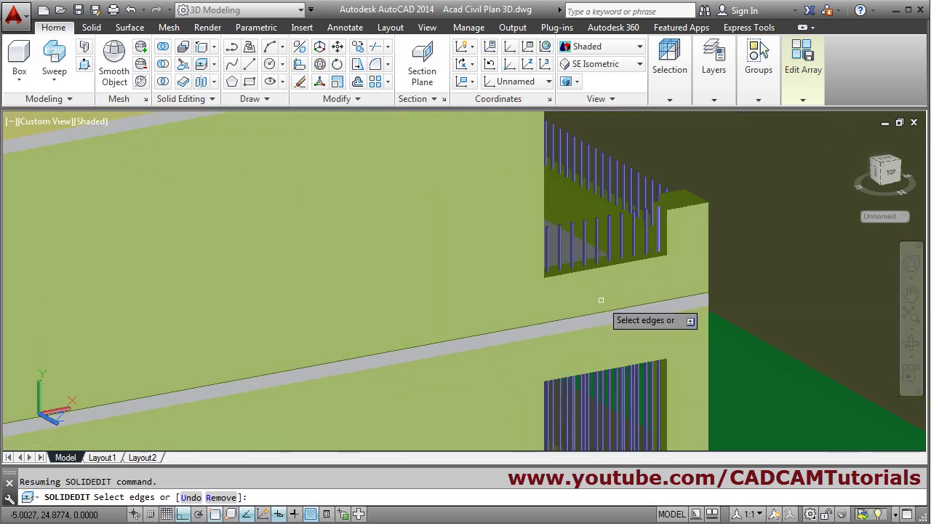
scroll(601, 300, down, 4)
scroll(565, 254, up, 3)
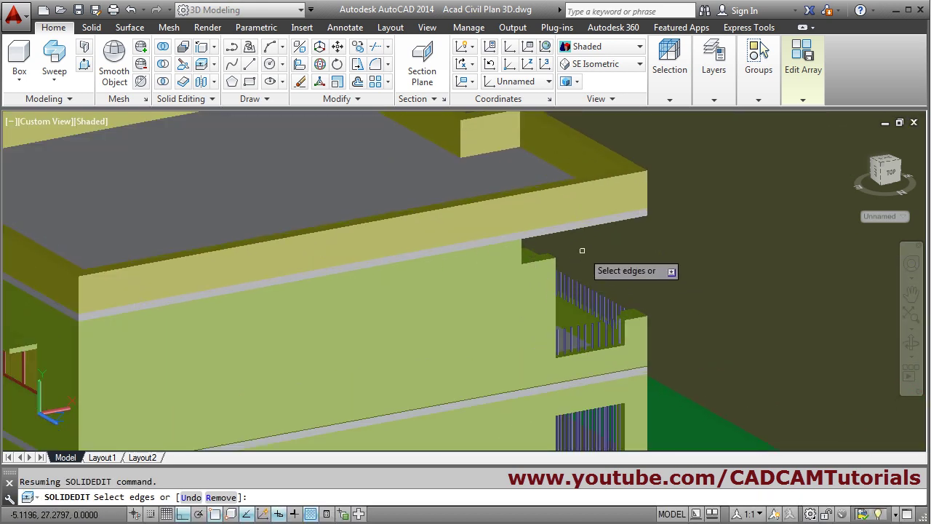
scroll(560, 237, up, 1)
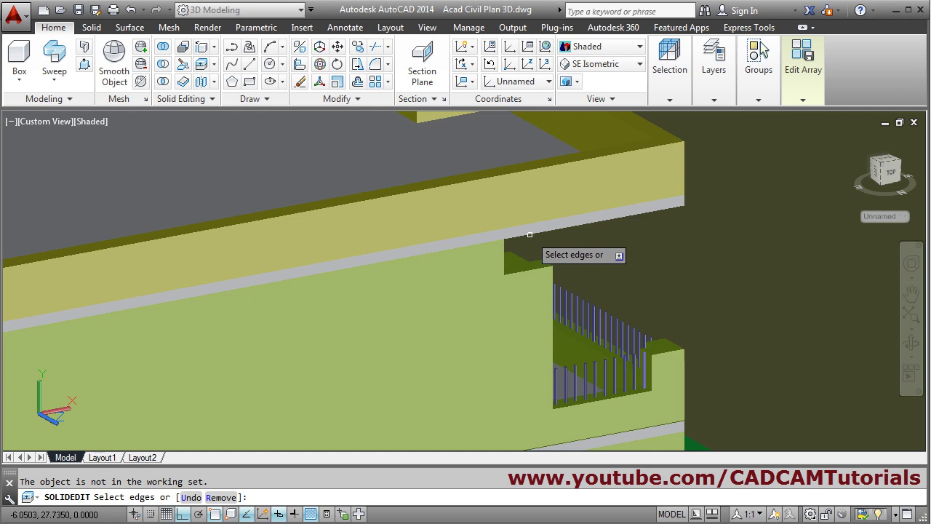
scroll(529, 228, up, 1)
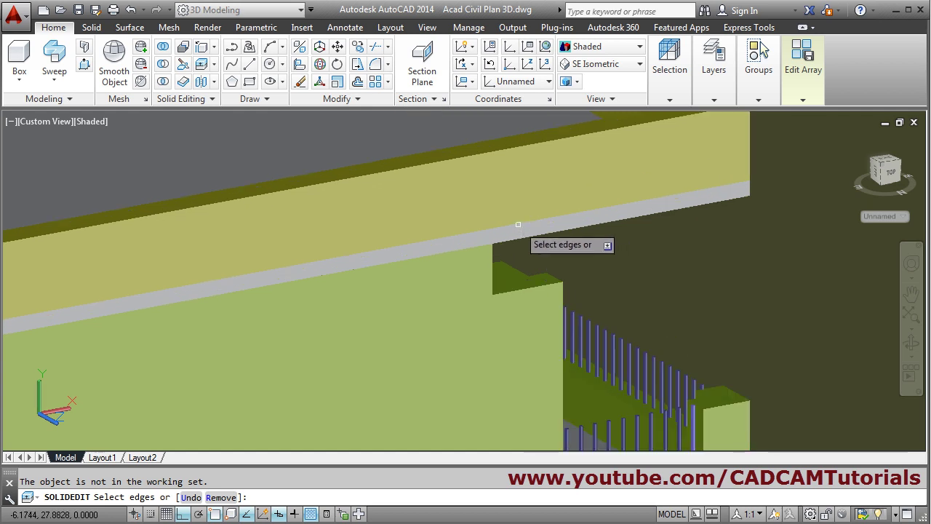
scroll(495, 203, down, 3)
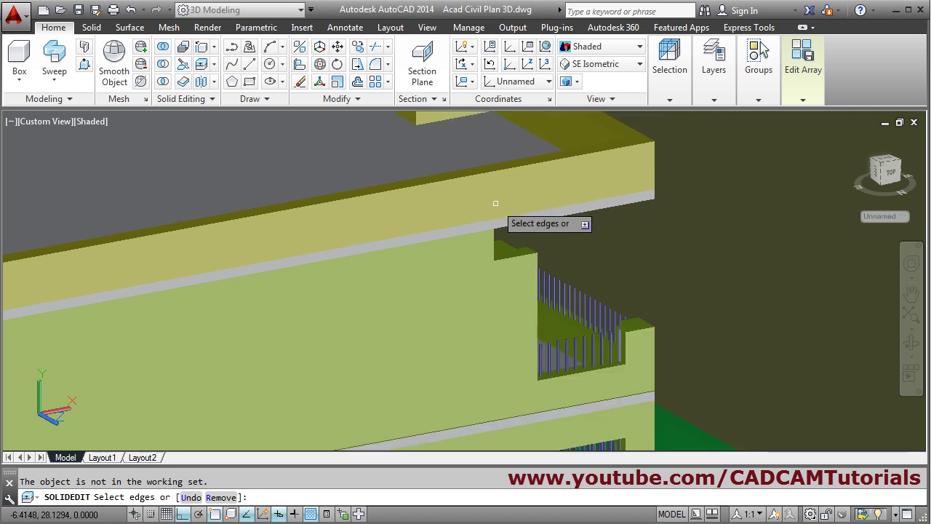
scroll(495, 203, down, 5)
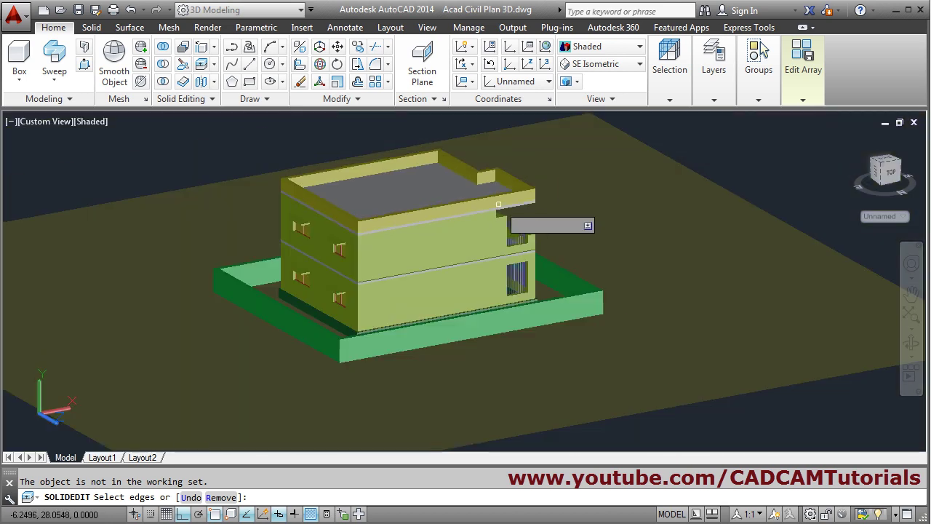
Save the source changes to the upper balcony's side bar array and end the array editing
mouse_move(806, 87)
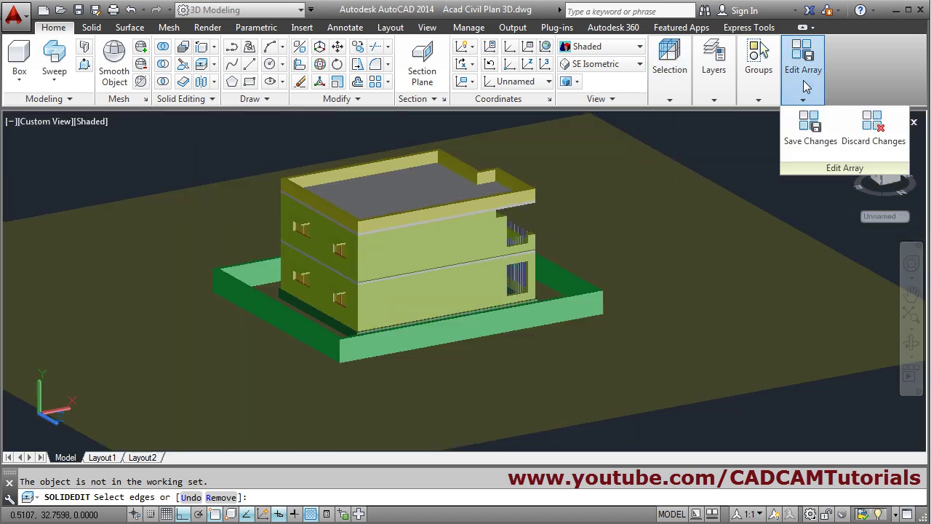
click(812, 142)
scroll(557, 203, up, 8)
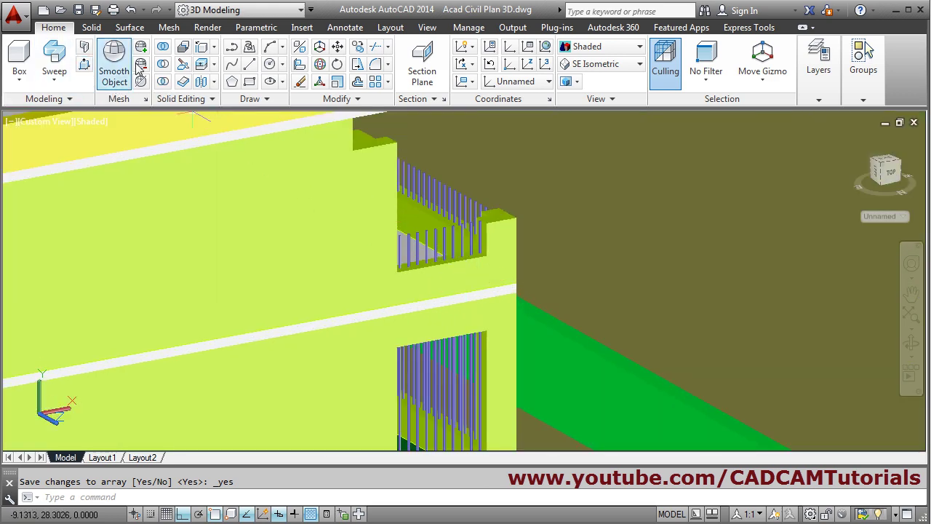
Copy the lower side edge of the top roof slab from its front corner down to the outer top corner of the balcony's corner parapet
click(200, 49)
scroll(469, 314, up, 2)
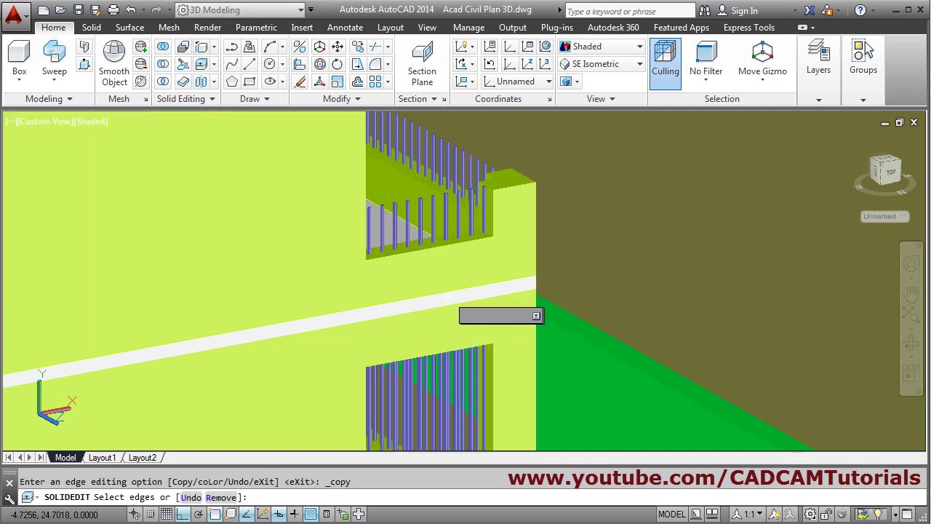
scroll(440, 295, down, 6)
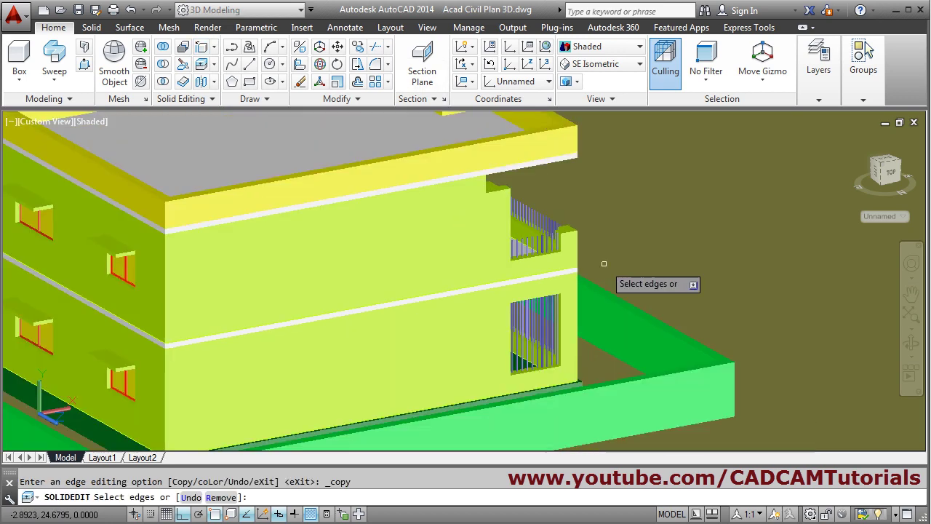
scroll(422, 305, up, 3)
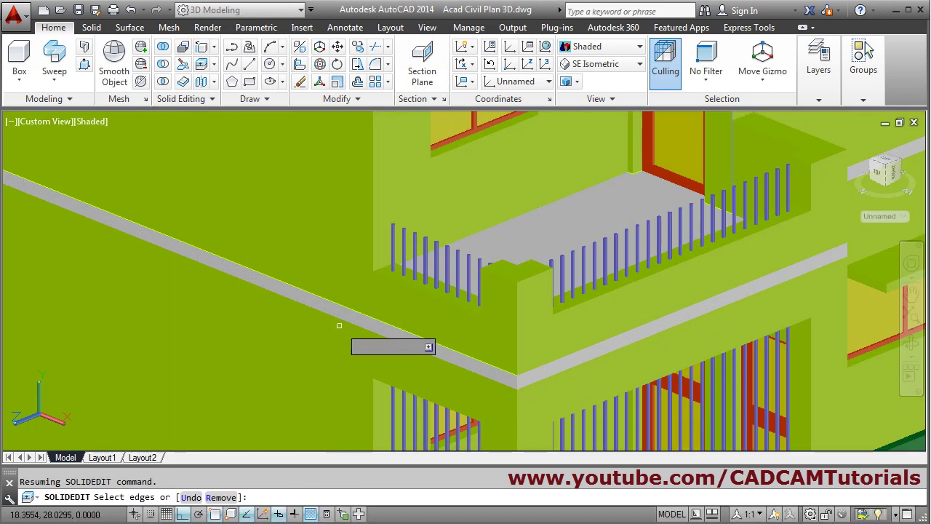
scroll(460, 349, down, 1)
middle_drag(457, 328, 553, 366)
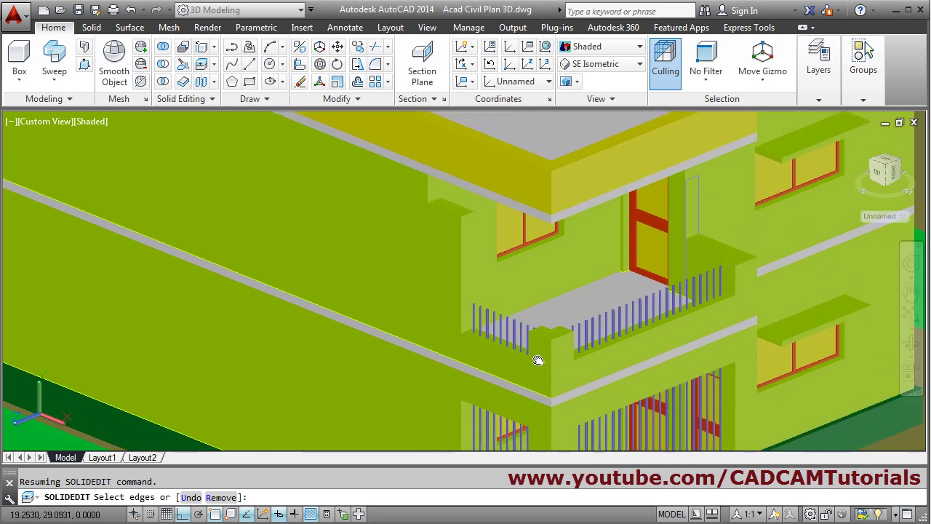
click(449, 183)
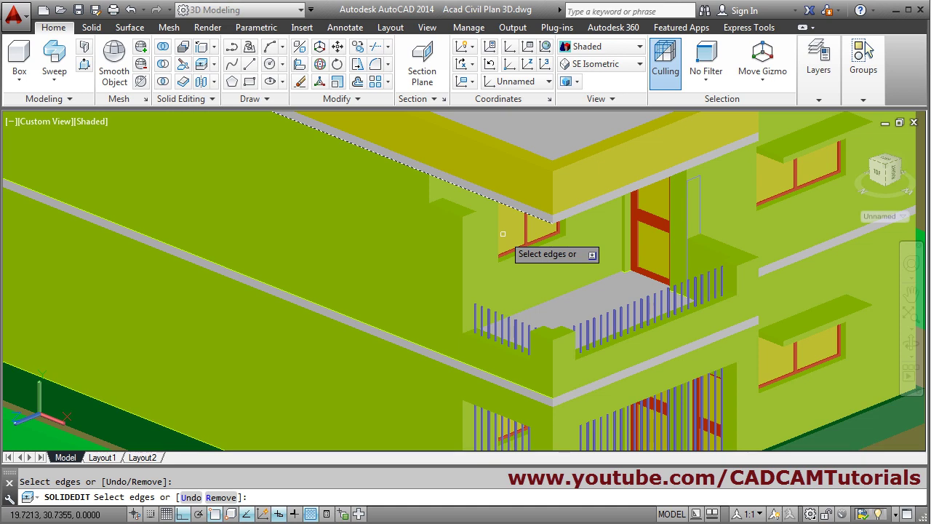
key(Return)
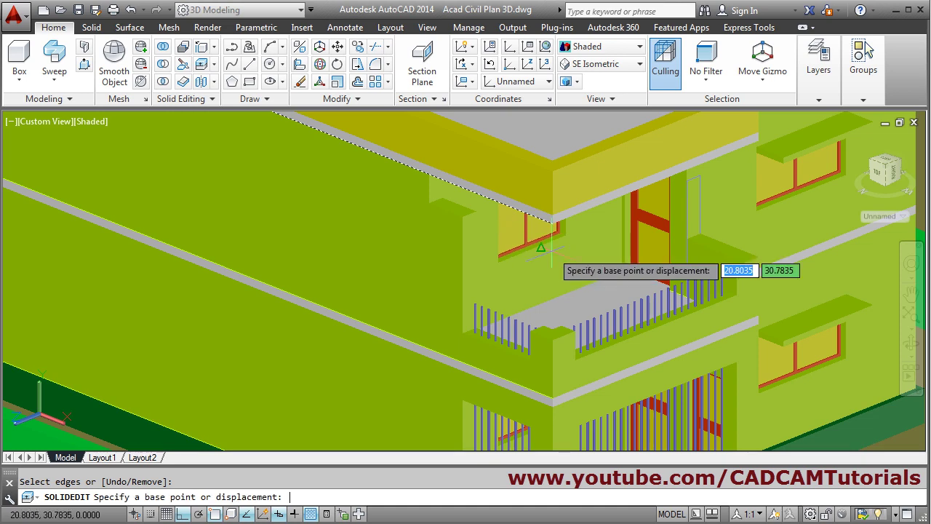
scroll(555, 219, up, 3)
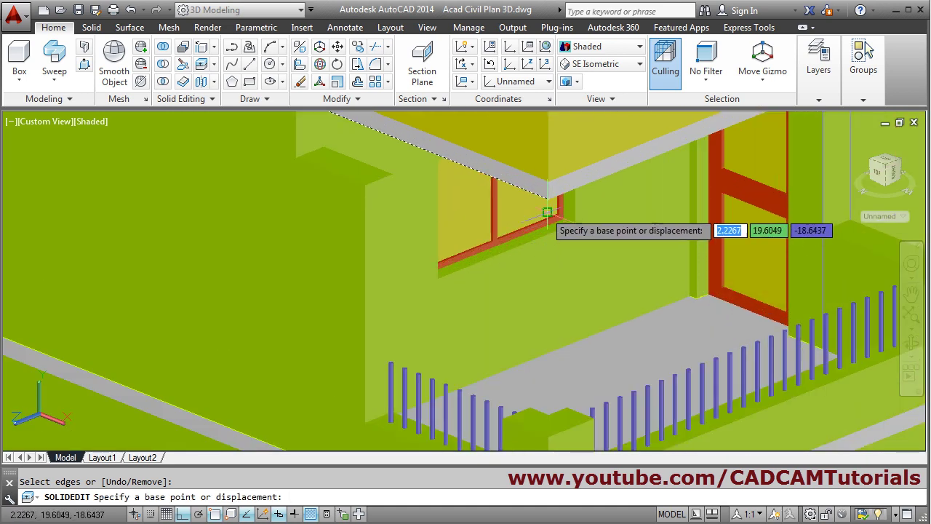
click(549, 197)
scroll(549, 280, down, 2)
scroll(548, 278, up, 2)
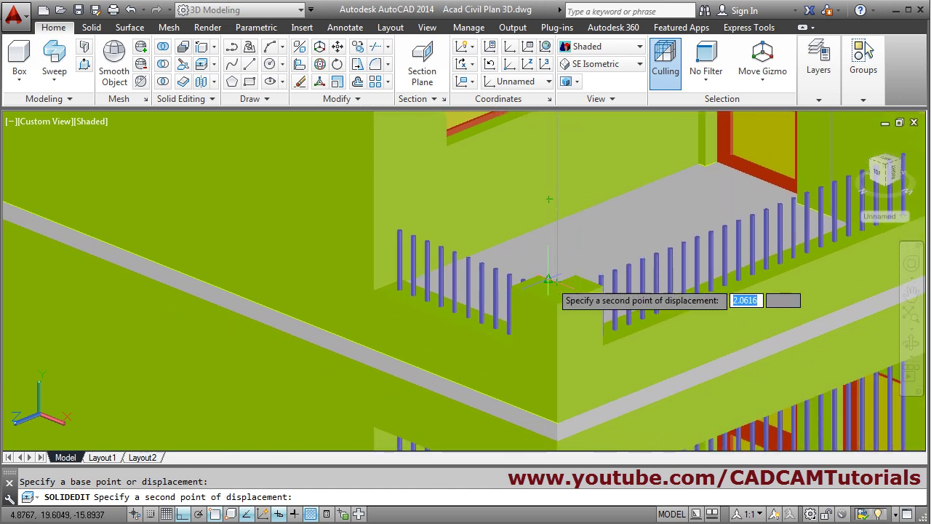
click(557, 305)
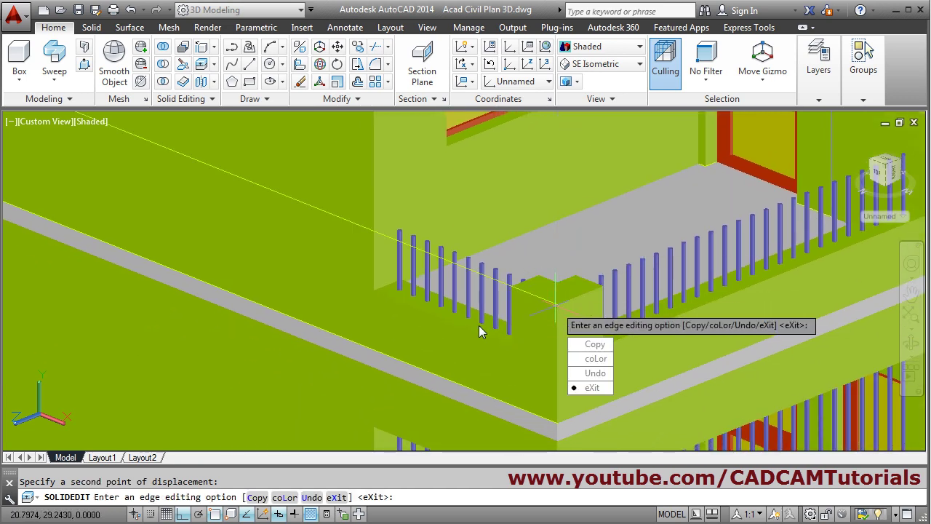
key(Escape)
Draw a long vertical line straight down the side wall from the outer top corner of the wall stub beside the balcony's side opening
shift+middle_drag(495, 331, 447, 326)
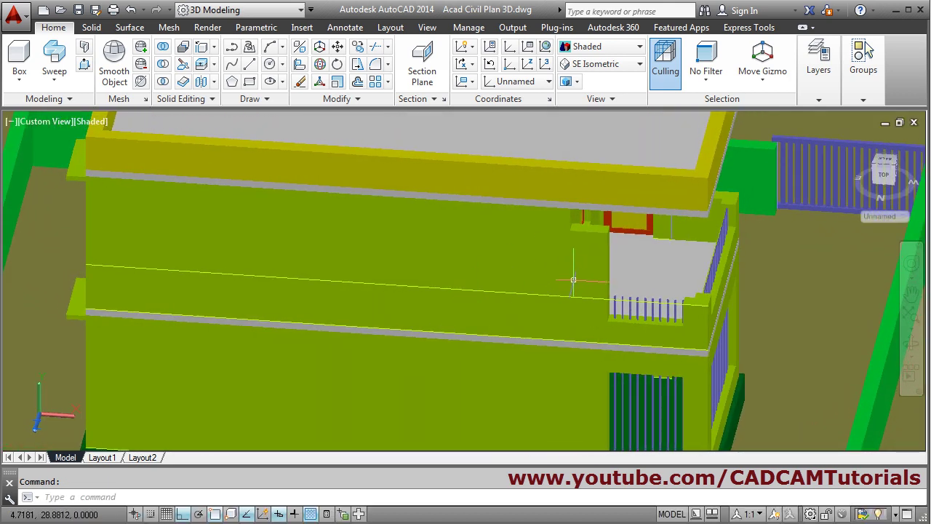
scroll(573, 280, up, 2)
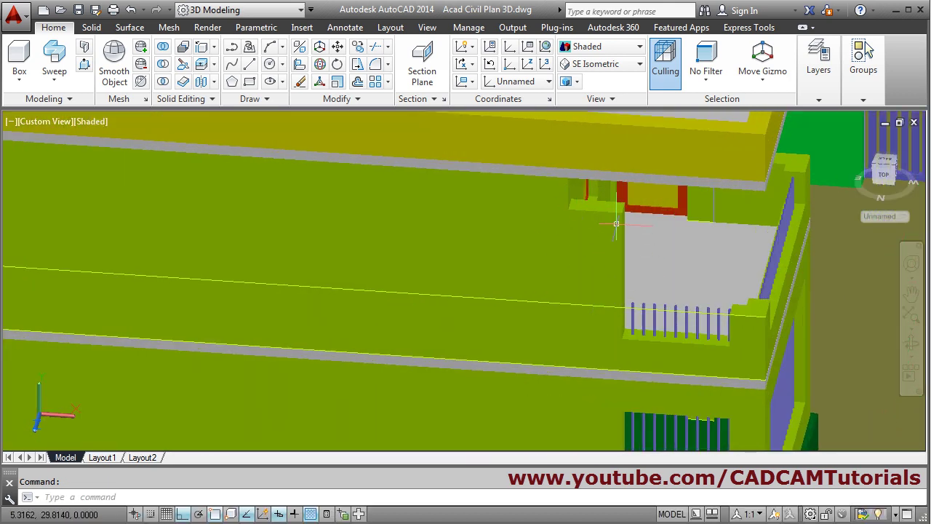
click(248, 65)
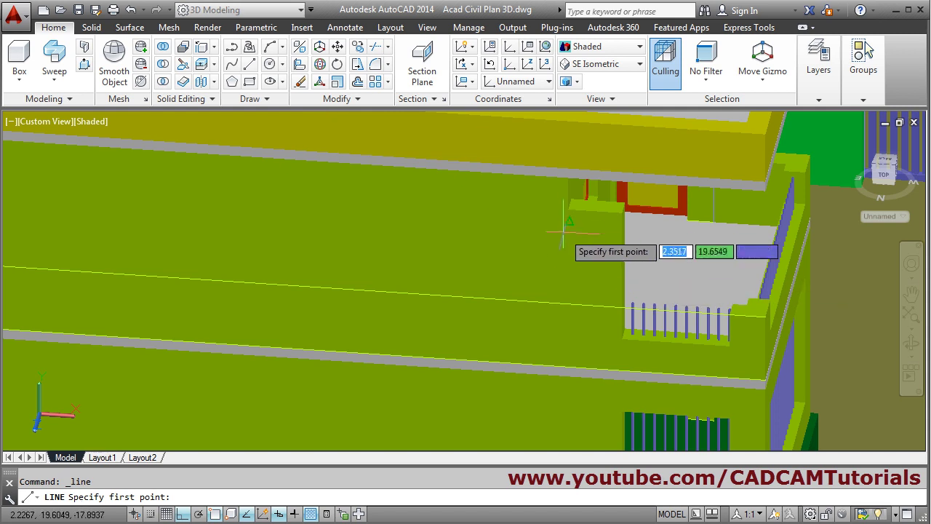
scroll(574, 248, up, 1)
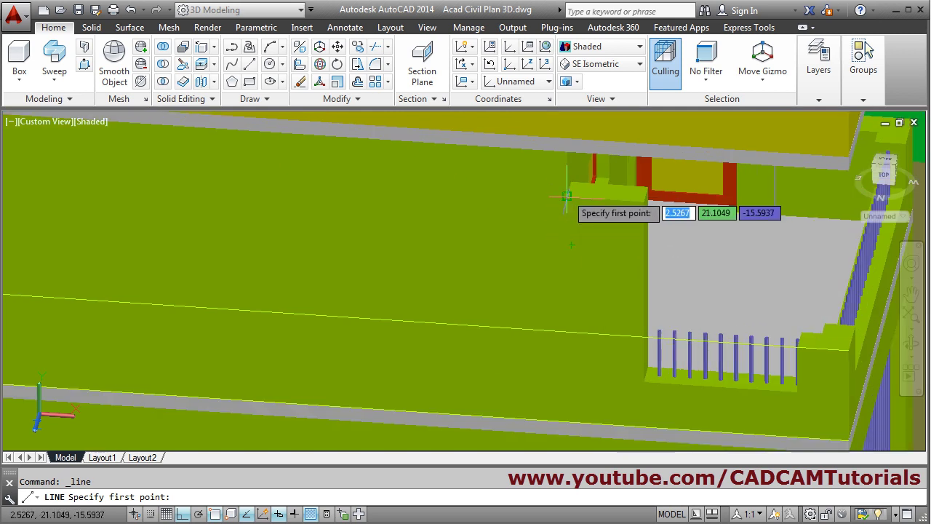
click(568, 195)
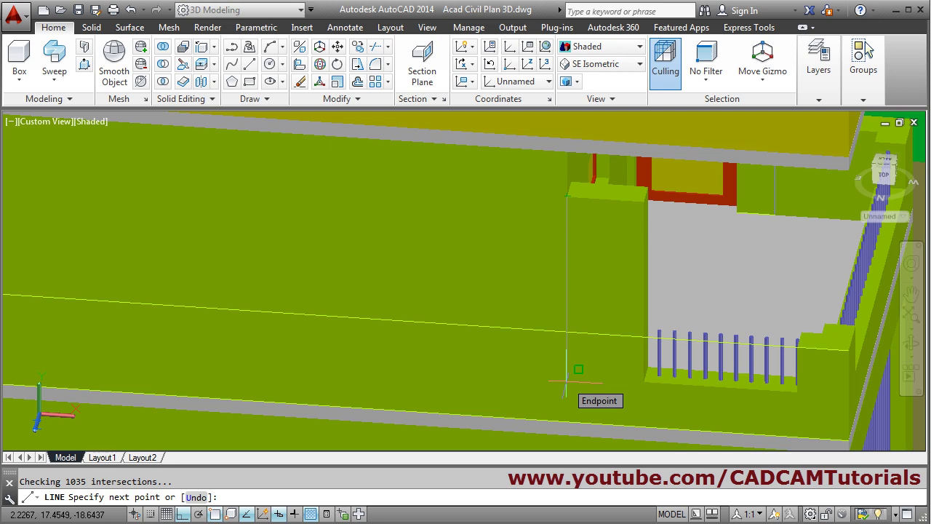
scroll(566, 382, down, 8)
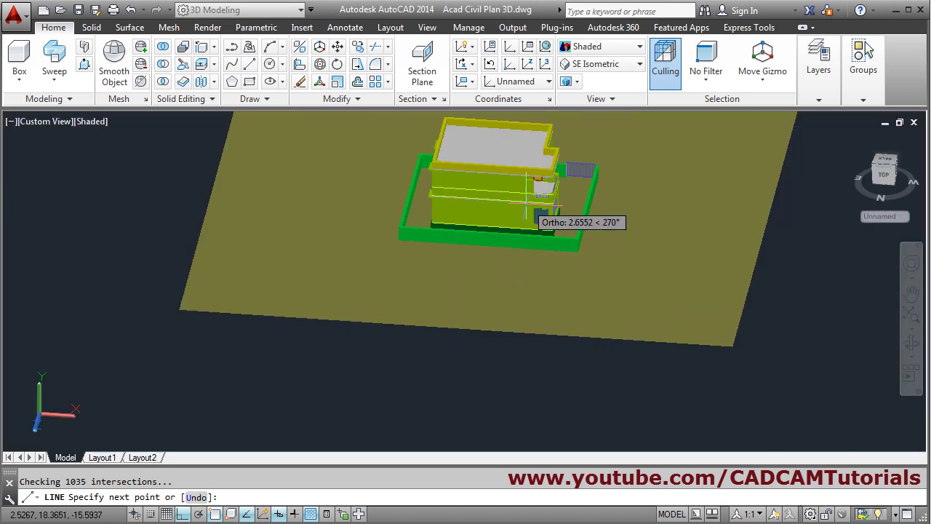
key(Escape)
scroll(537, 209, up, 8)
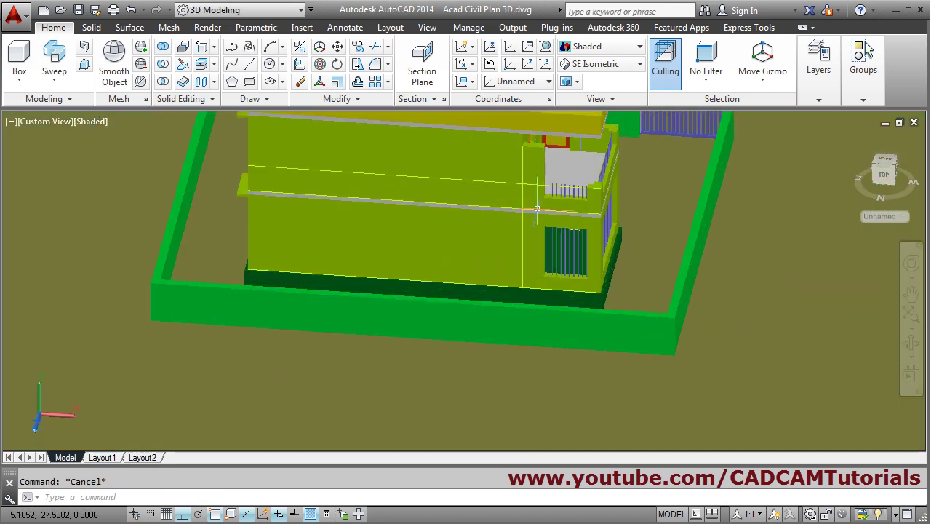
Press-pull the wall stub area above the copied edge through the wall thickness to cut it down to parapet height
scroll(536, 209, up, 5)
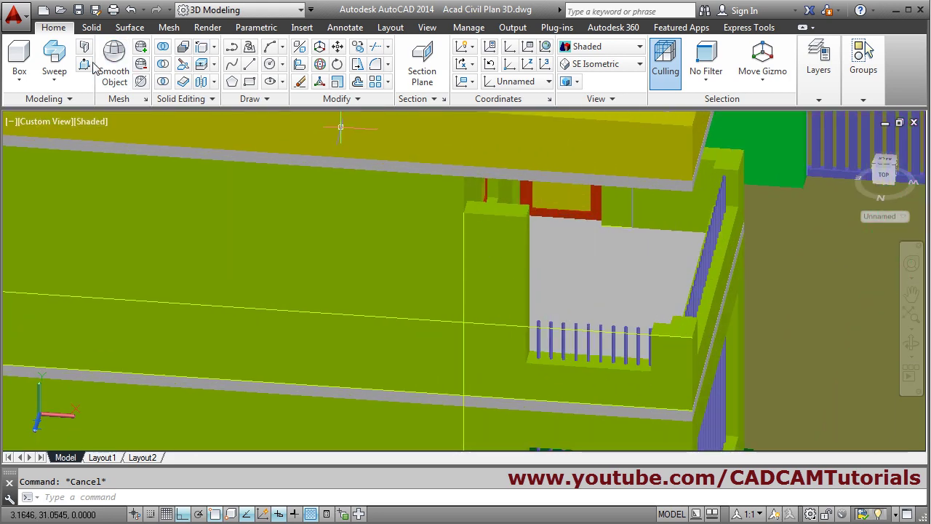
click(84, 64)
click(489, 289)
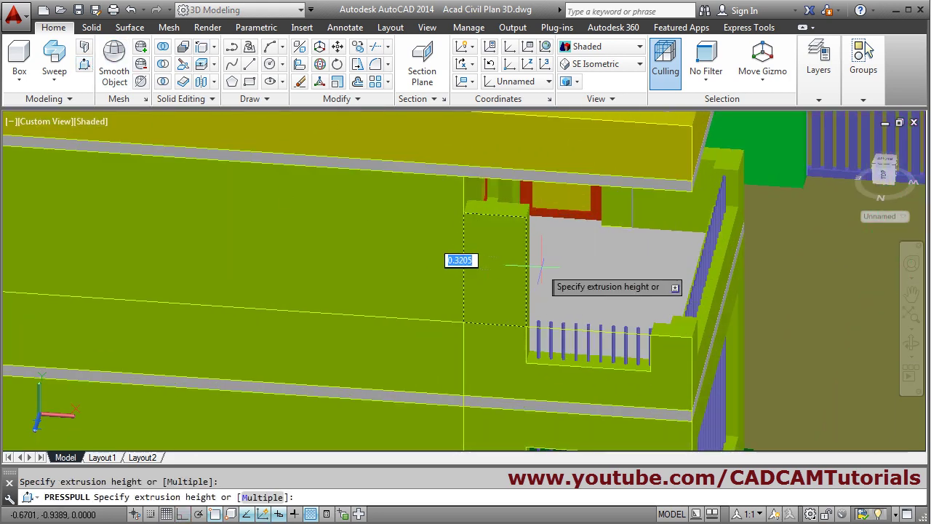
click(578, 268)
key(Escape)
scroll(516, 268, down, 10)
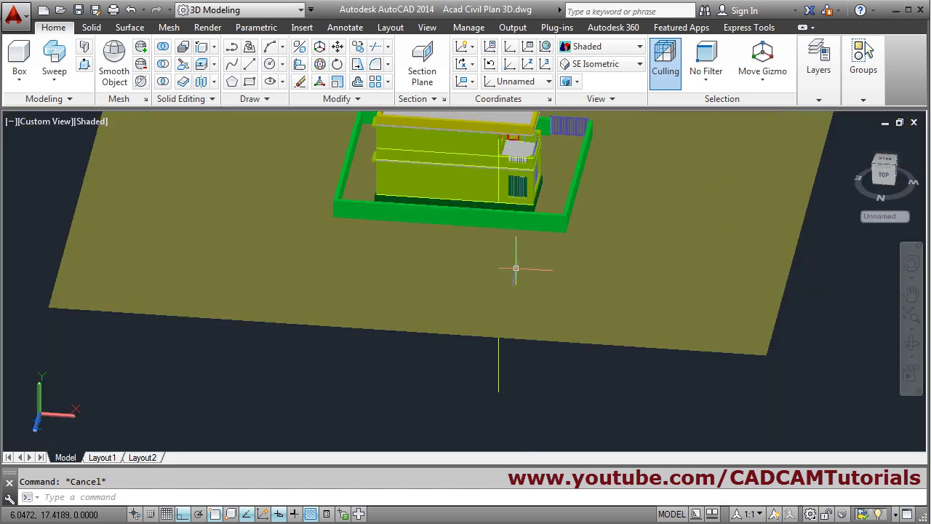
text(e)
key(Return)
click(502, 368)
click(529, 298)
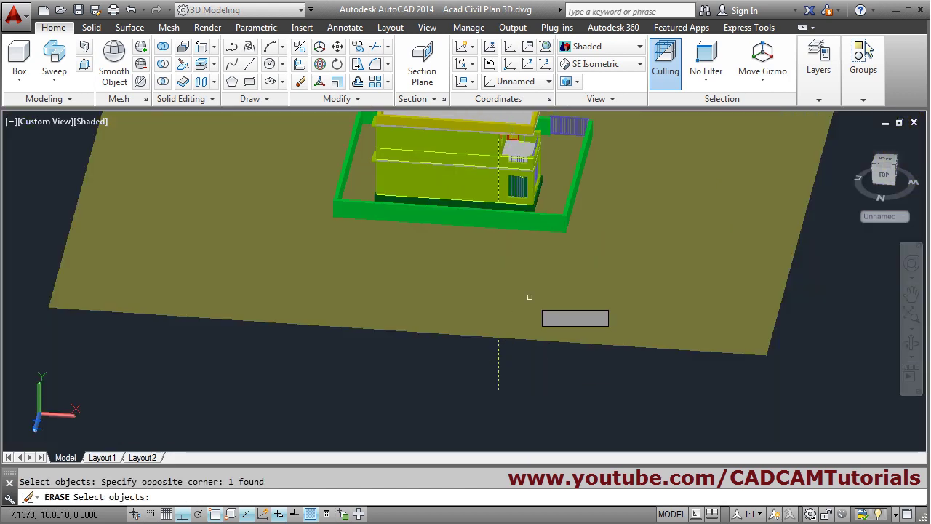
scroll(527, 146, up, 10)
scroll(412, 200, up, 6)
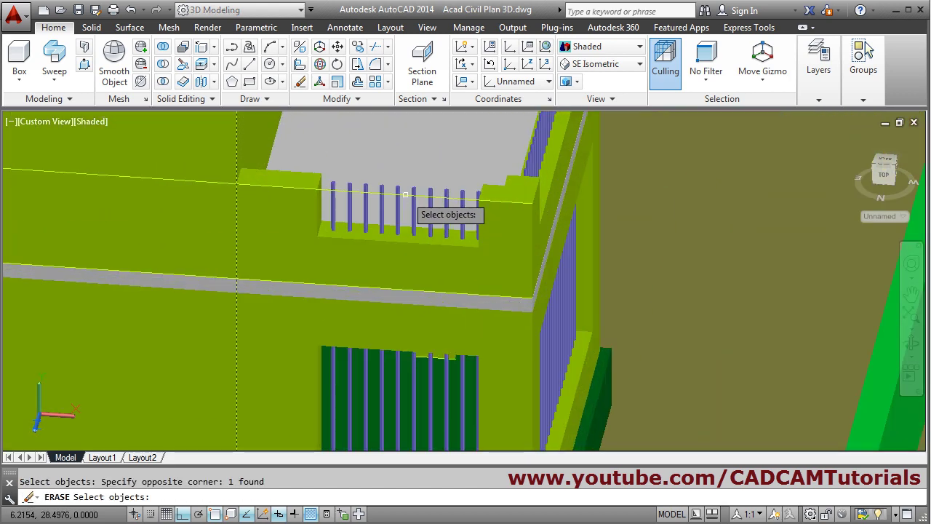
click(435, 230)
scroll(443, 239, down, 2)
key(Escape)
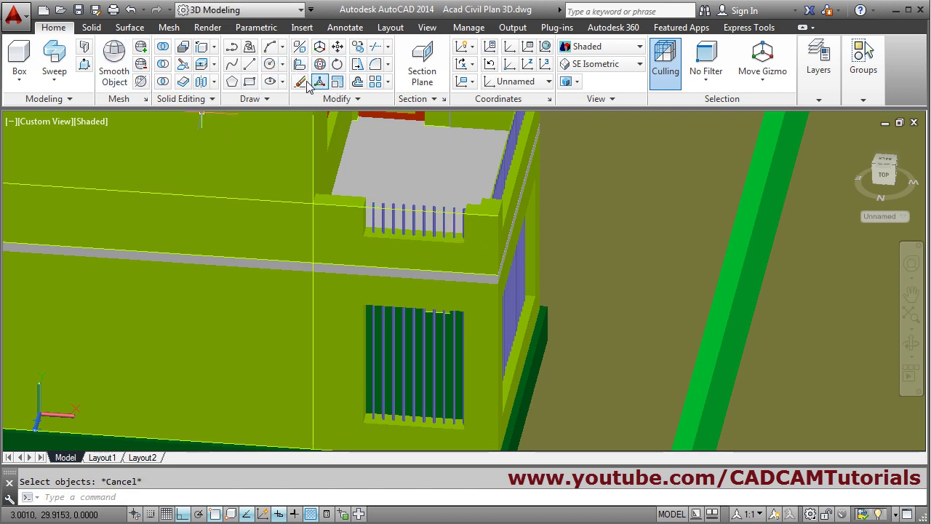
Erase the long vertical line and the copied edge line used as construction lines on the side wall
scroll(492, 240, down, 5)
click(413, 402)
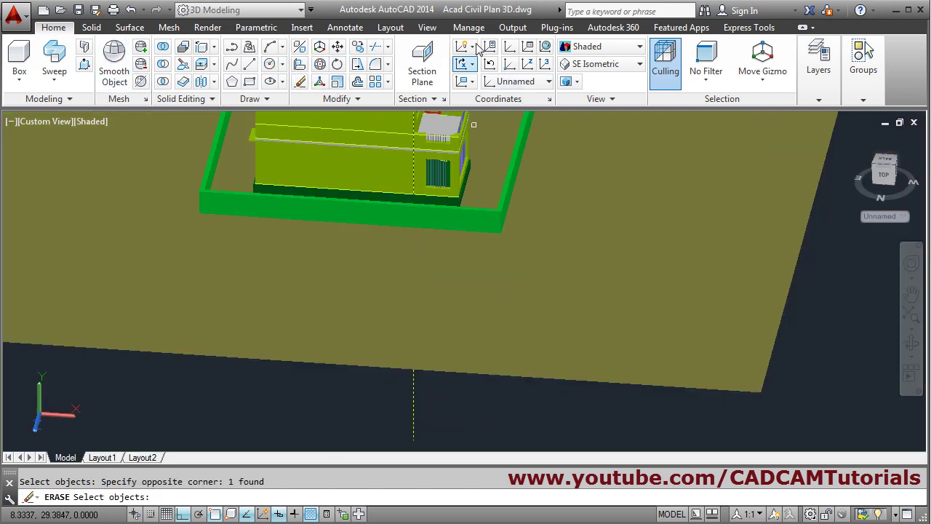
scroll(417, 190, up, 6)
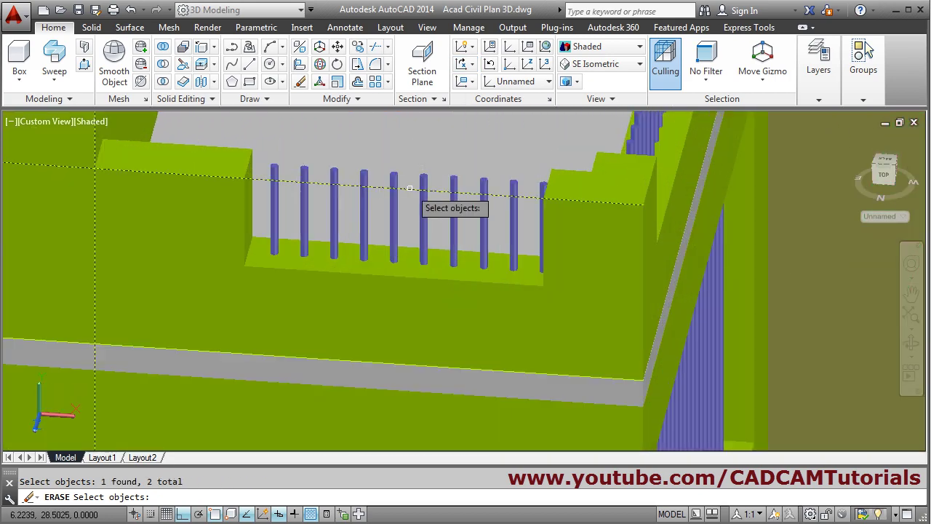
mouse_move(436, 194)
shift+middle_down()
mouse_move(478, 216)
mouse_move(490, 191)
mouse_move(431, 192)
shift+middle_up()
scroll(381, 187, down, 5)
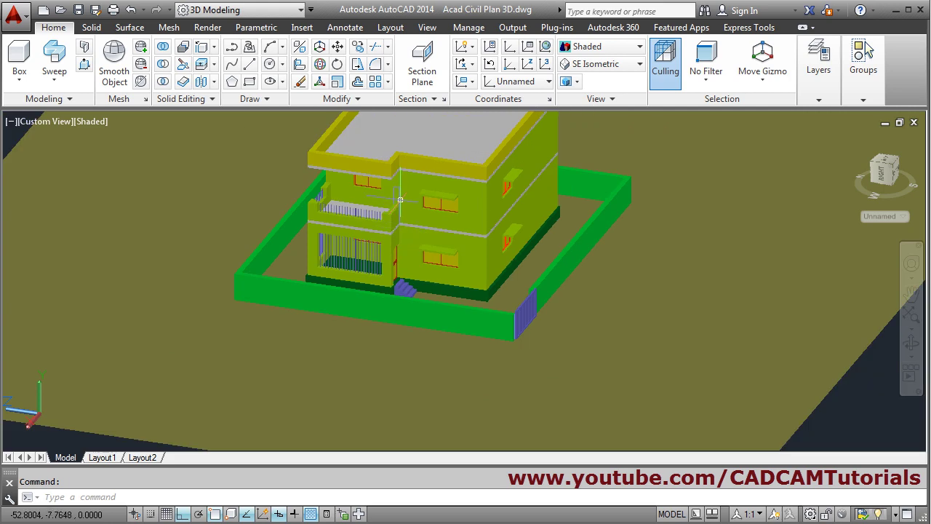
Press-pull the underside of the roof slab above the upper balcony up through its thickness to open the balcony to the sky
scroll(357, 184, up, 4)
scroll(393, 184, up, 2)
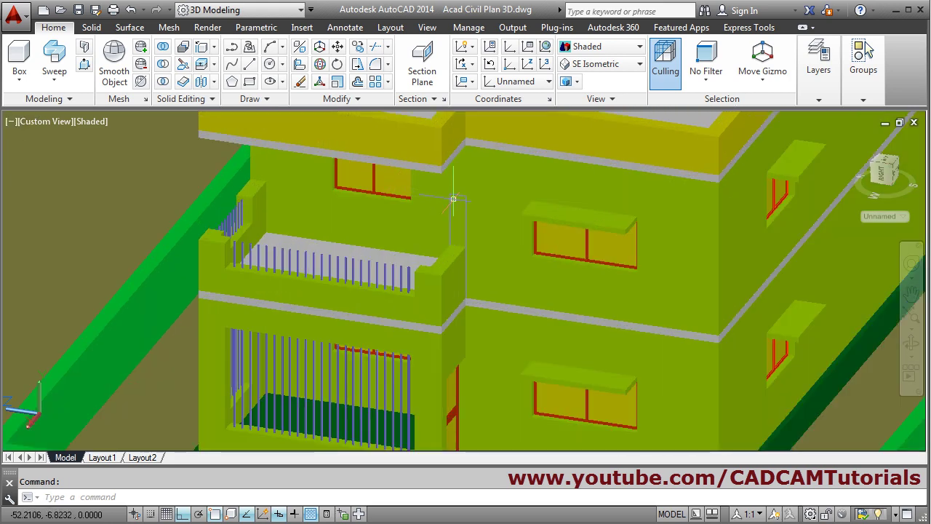
scroll(467, 204, down, 3)
shift+middle_drag(357, 192, 544, 295)
shift+middle_drag(568, 212, 437, 172)
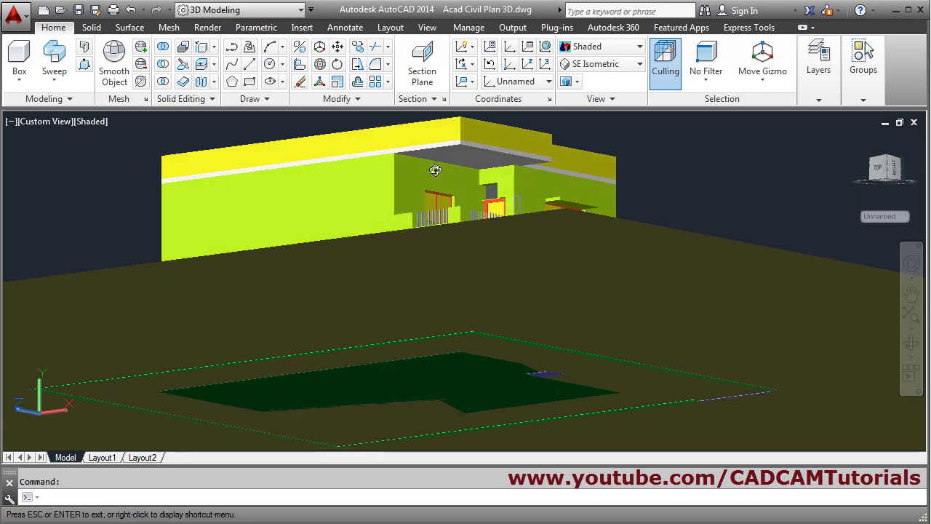
scroll(511, 134, up, 5)
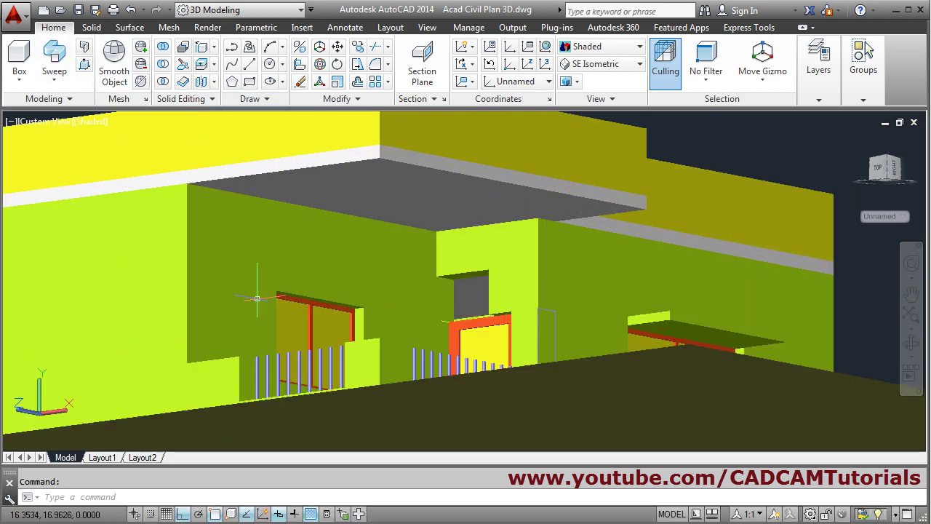
click(85, 66)
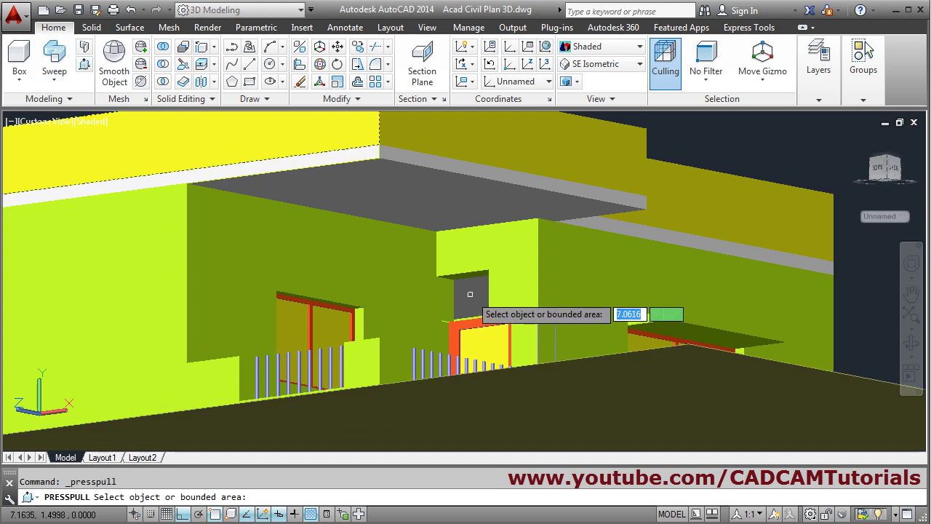
click(423, 204)
scroll(418, 218, down, 5)
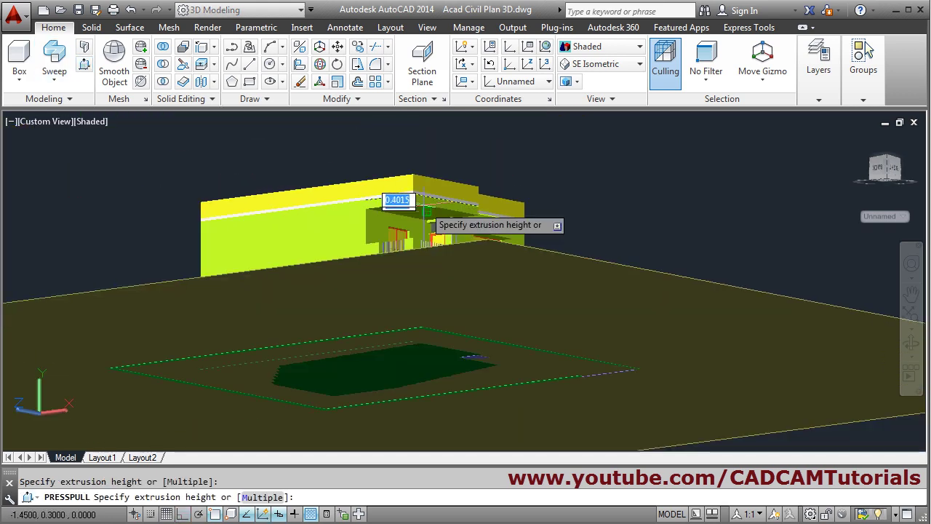
click(420, 230)
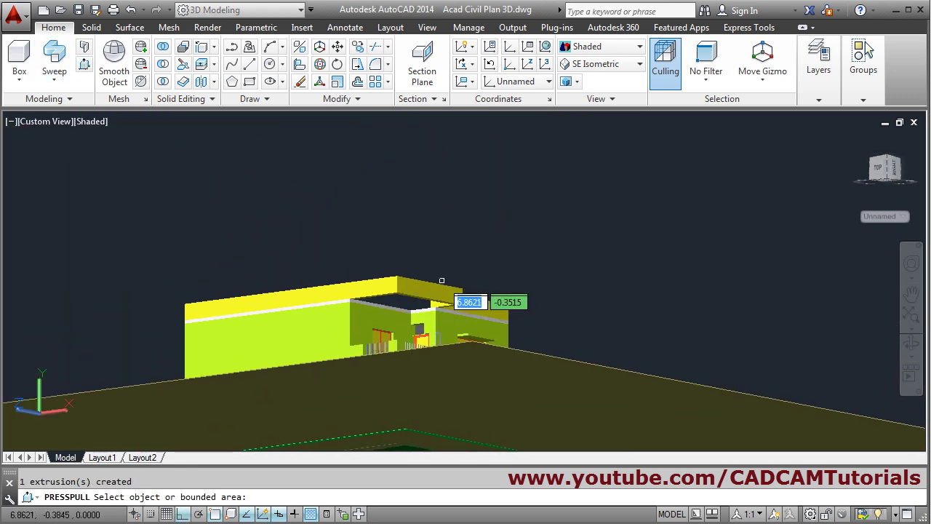
key(Return)
Examine the roof opening over the upper balcony and the surrounding roof parapet from above and from several sides
scroll(436, 240, down, 4)
scroll(436, 240, up, 5)
shift+middle_drag(436, 244, 354, 296)
scroll(411, 302, up, 3)
scroll(411, 305, up, 4)
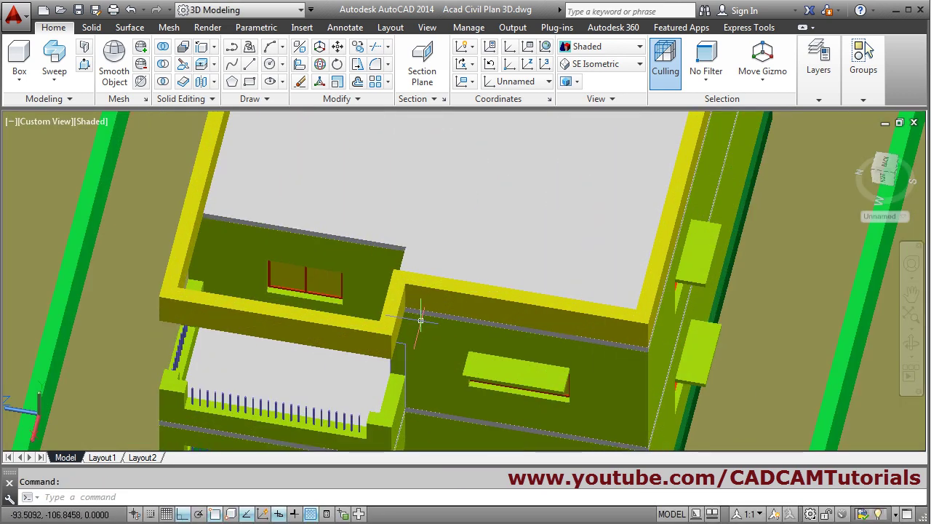
middle_drag(416, 312, 499, 337)
scroll(492, 341, up, 2)
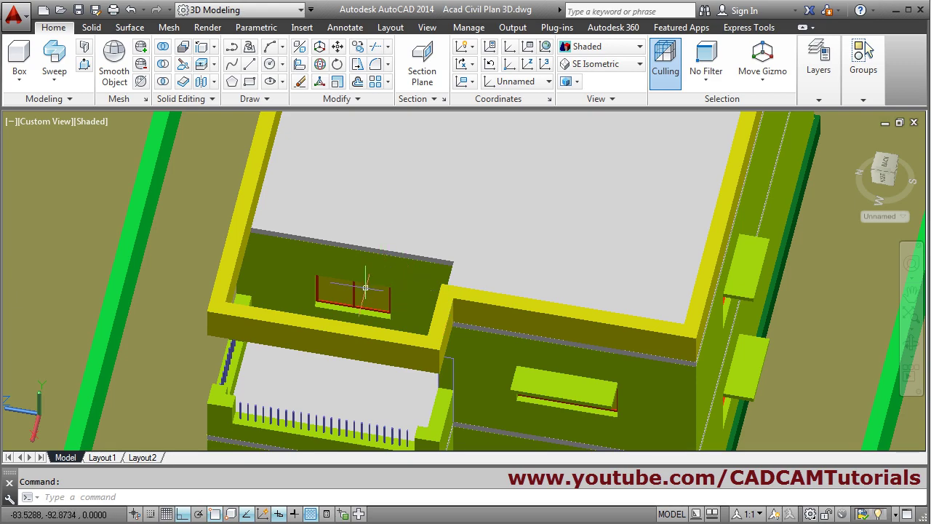
shift+middle_drag(247, 296, 369, 282)
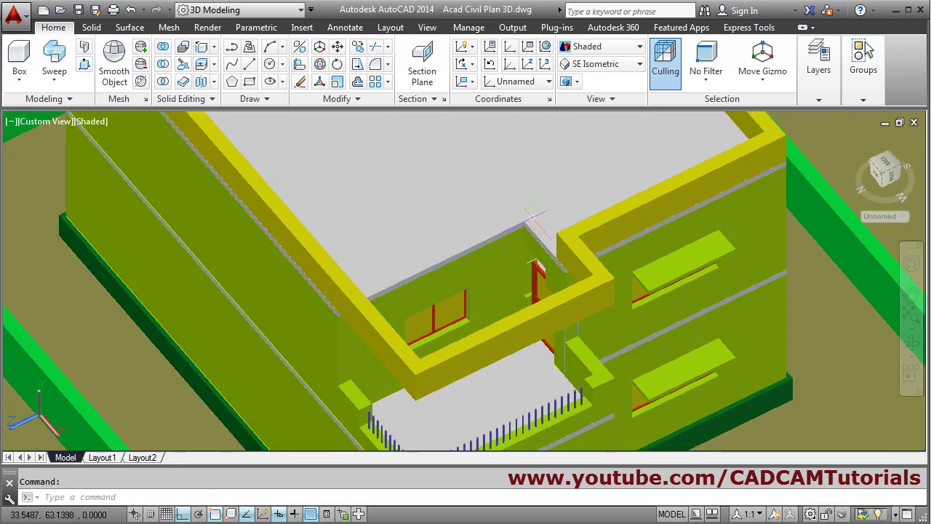
shift+middle_drag(556, 306, 429, 284)
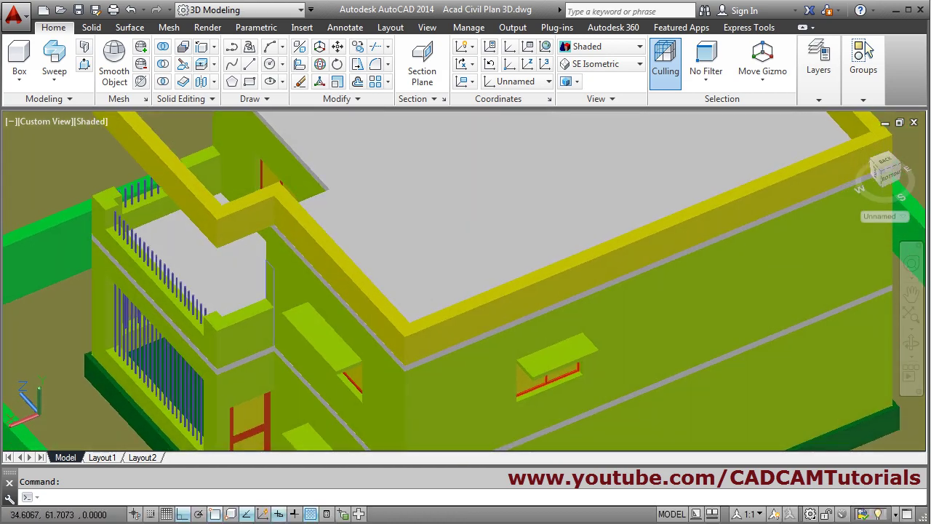
Press-pull the end face of the short parapet return along the balcony's outer edge to remove that parapet run
middle_drag(349, 319, 501, 436)
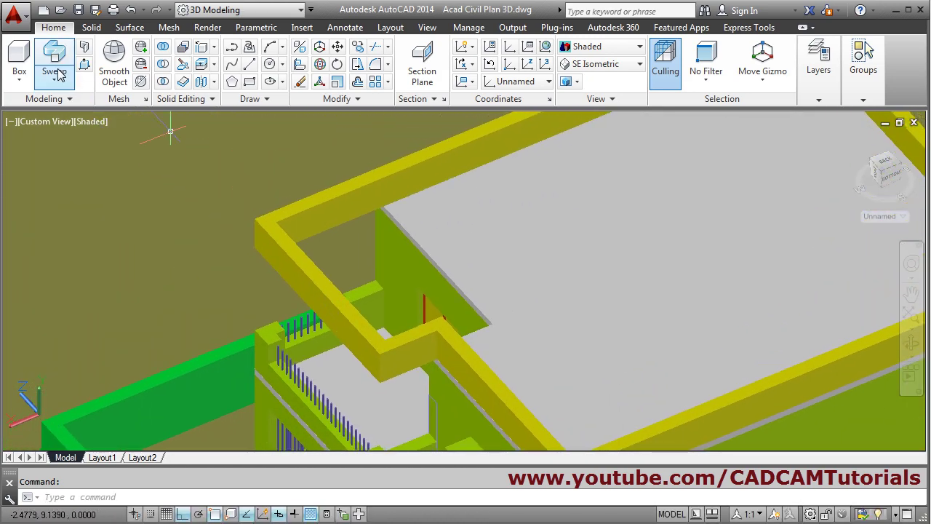
click(83, 65)
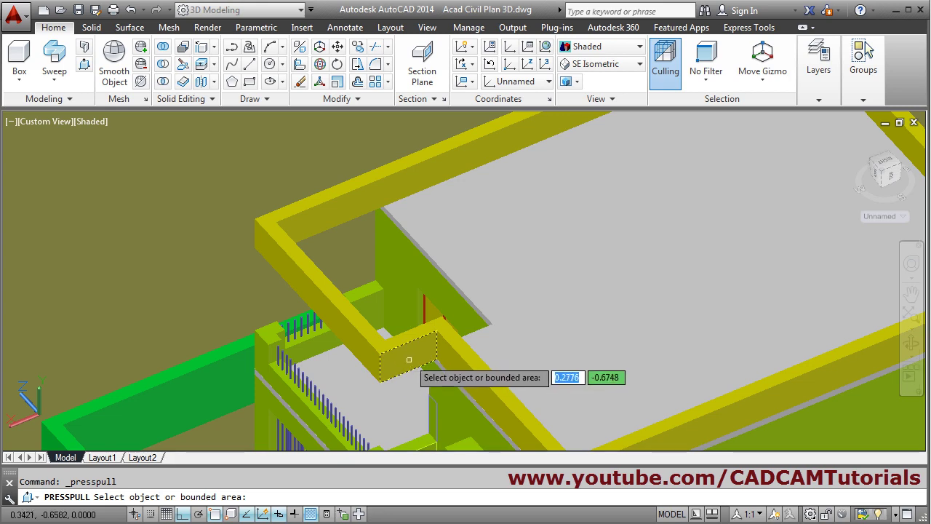
click(409, 360)
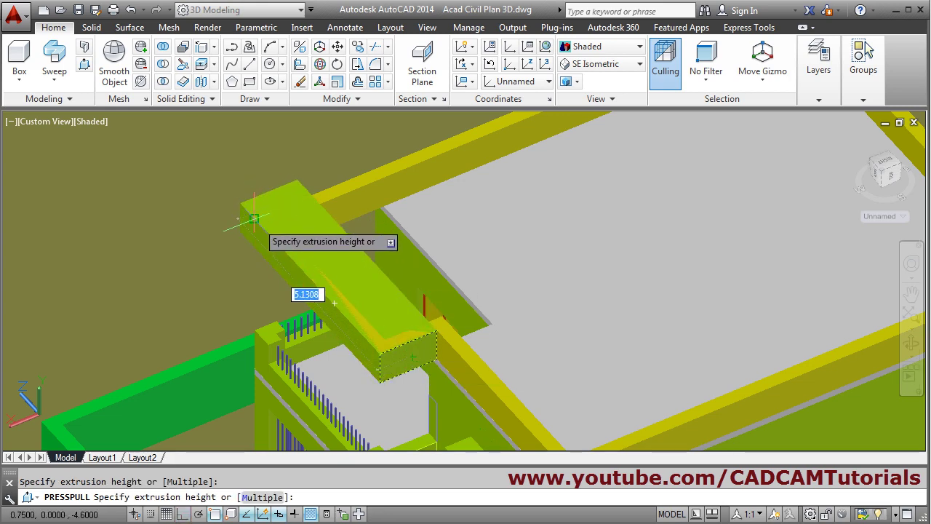
click(254, 219)
Press-pull the end of the parapet projecting over the balcony back to the corner of the upper storey's wall
scroll(380, 354, down, 5)
shift+middle_drag(355, 327, 457, 379)
scroll(427, 357, up, 6)
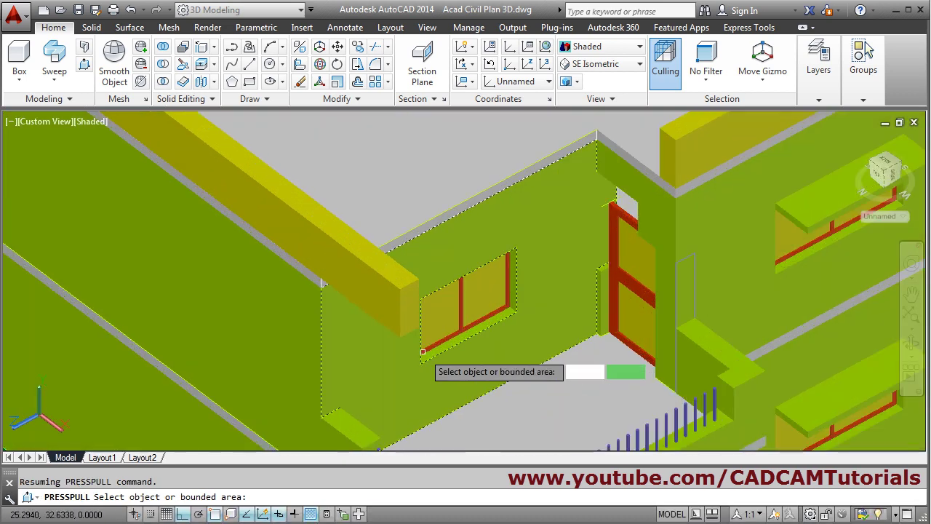
click(287, 262)
scroll(352, 282, down, 4)
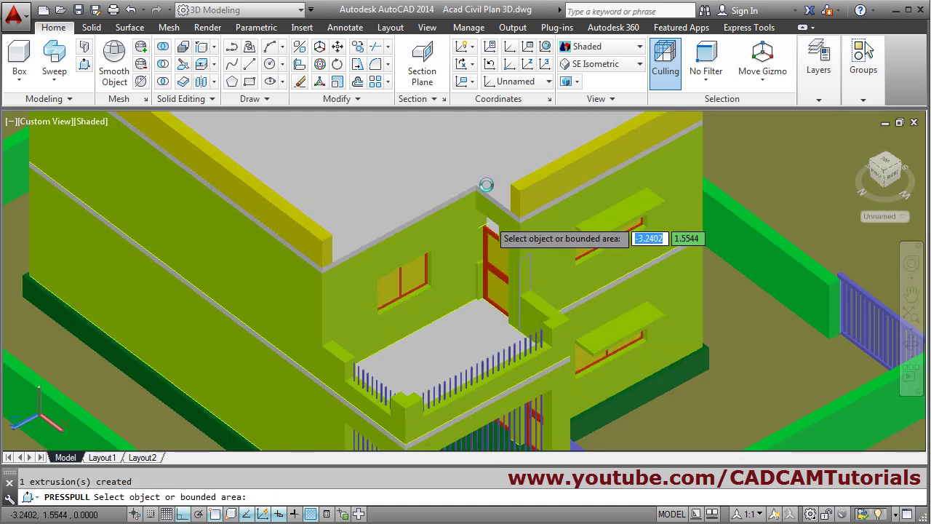
key(Escape)
Examine the roof edge and both parapet ends around the open balcony from several sides
shift+middle_drag(444, 342, 414, 336)
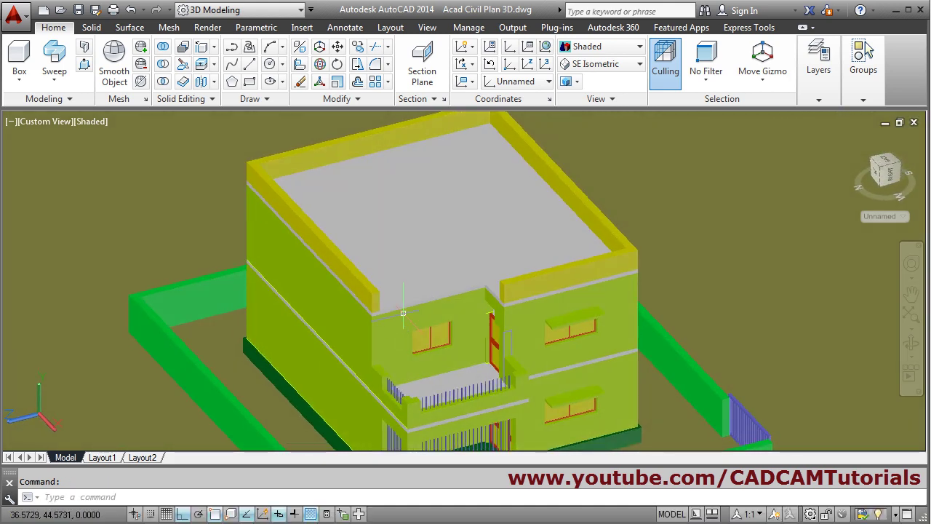
scroll(372, 287, up, 5)
scroll(537, 306, down, 5)
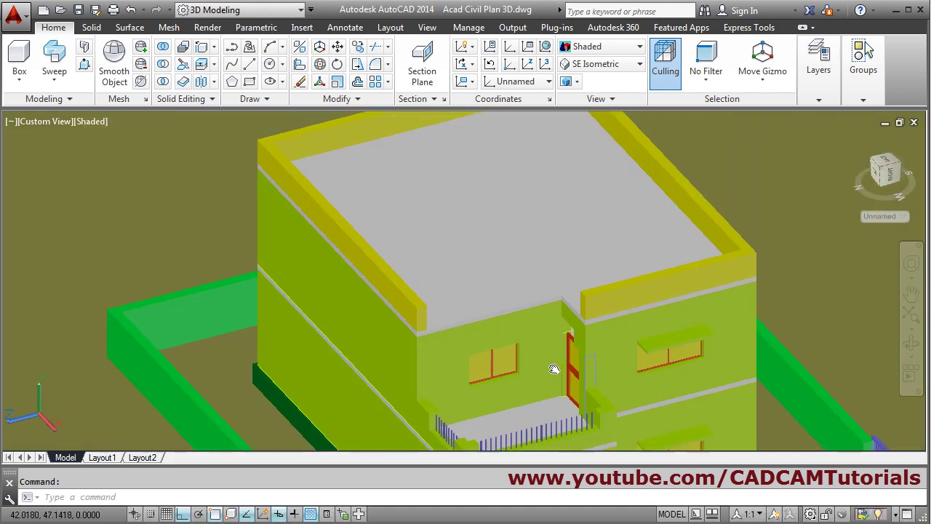
scroll(560, 364, up, 6)
scroll(576, 367, down, 4)
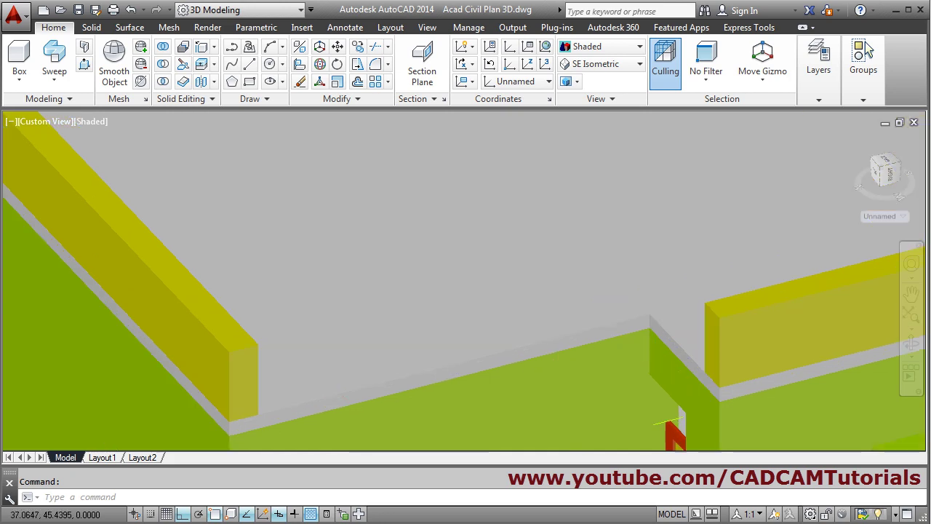
shift+middle_drag(423, 333, 428, 344)
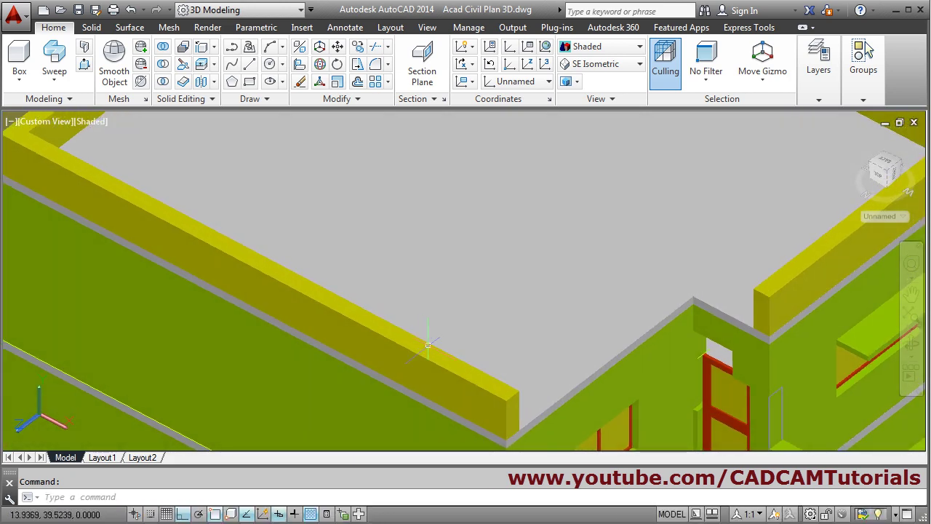
shift+middle_drag(701, 341, 567, 366)
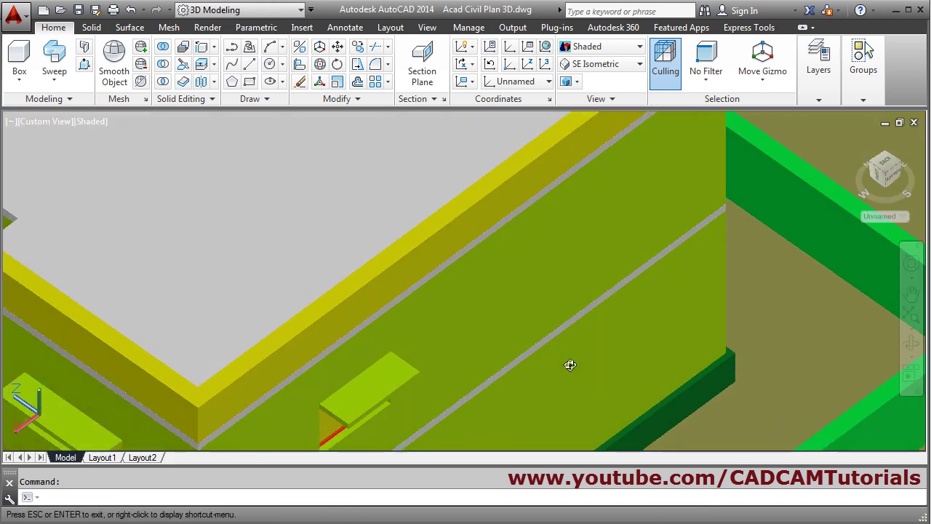
scroll(135, 293, up, 2)
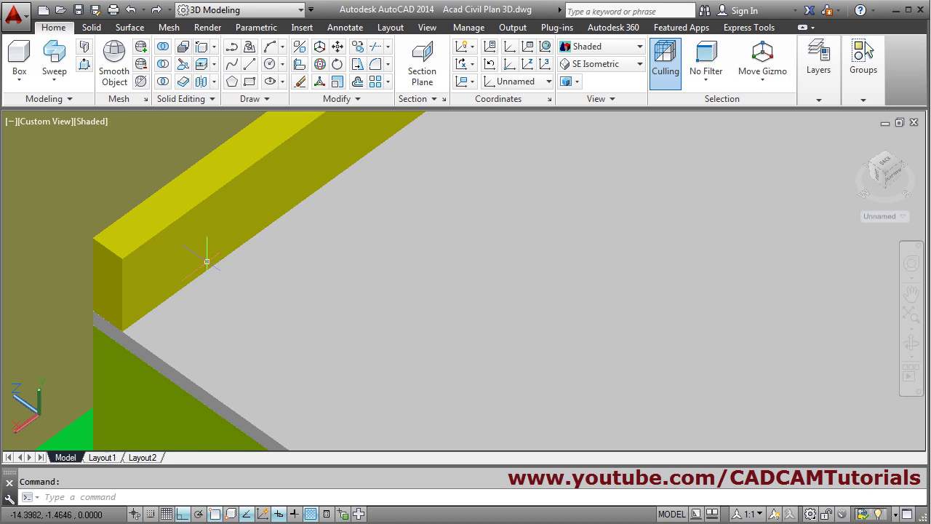
scroll(207, 262, down, 5)
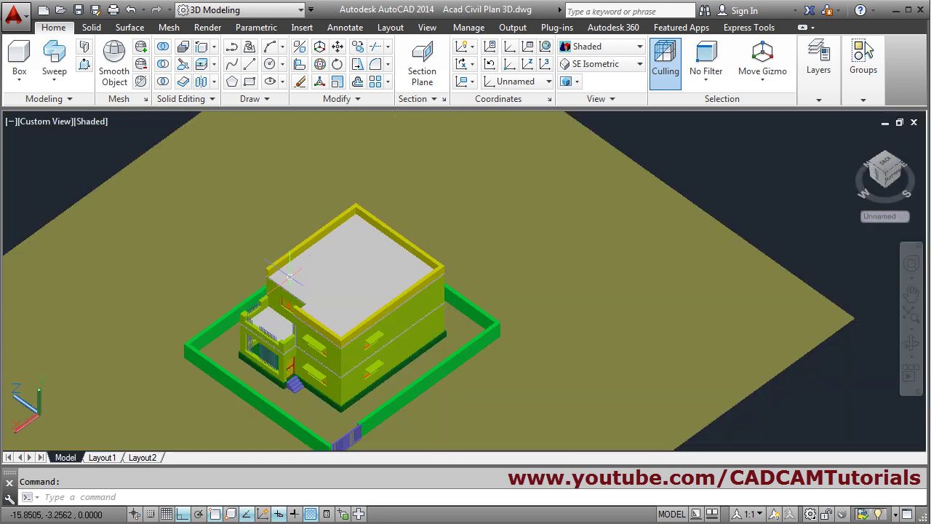
In SE Isometric view with the UCS set to Front, draw a 0.3 by 0.75 rectangle from the parapet end's upper corner
click(606, 65)
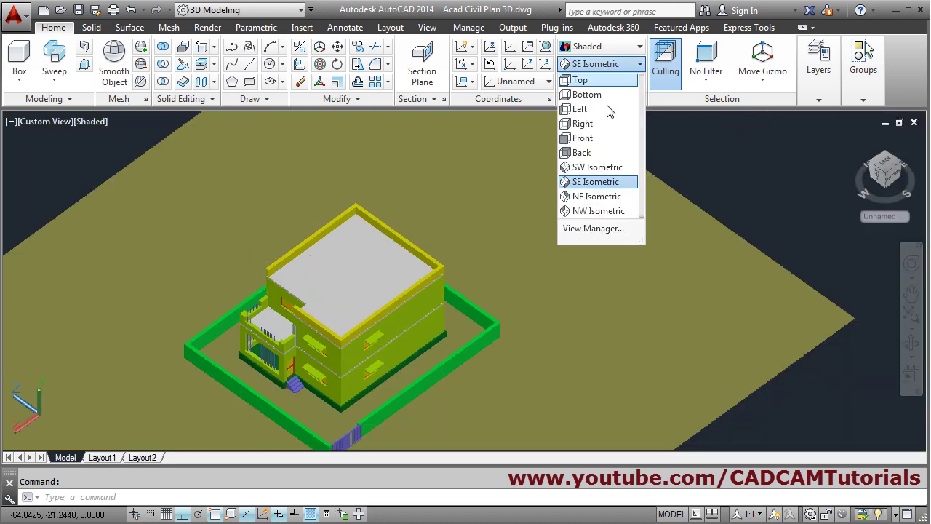
click(596, 183)
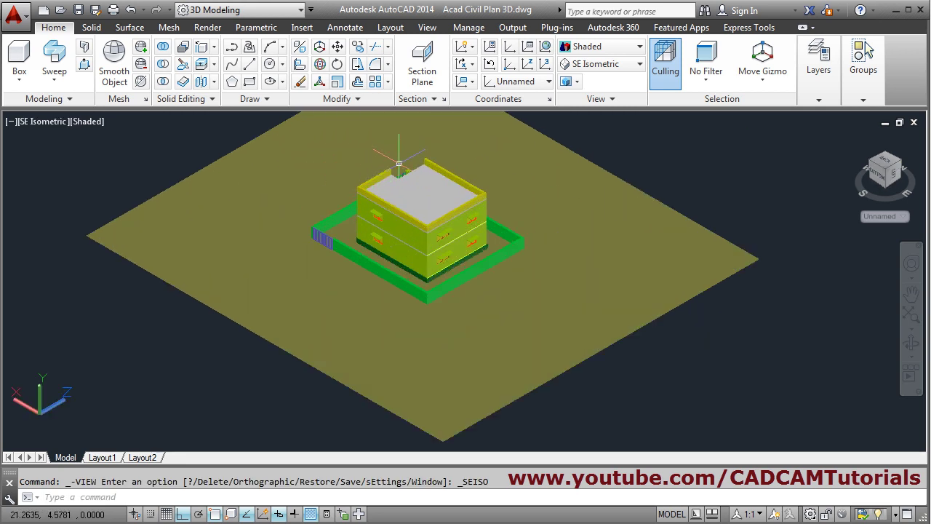
scroll(483, 188, up, 6)
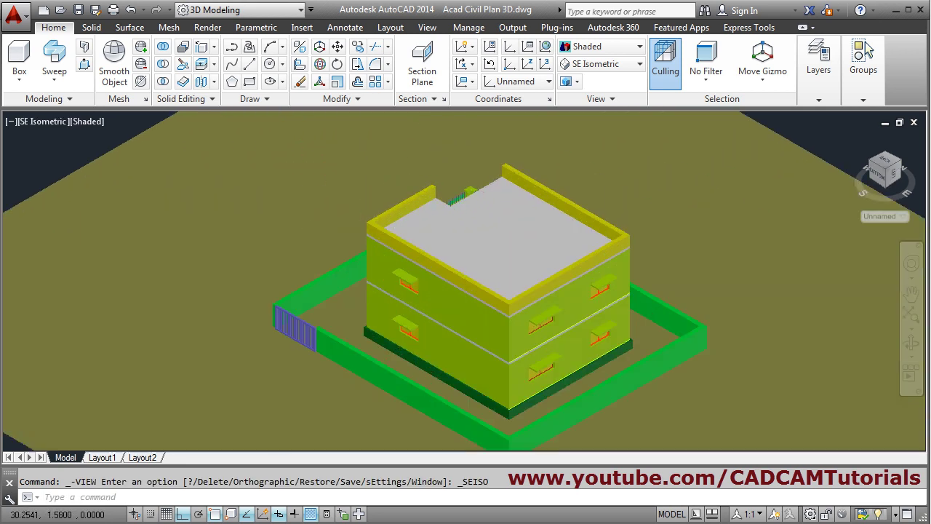
click(527, 82)
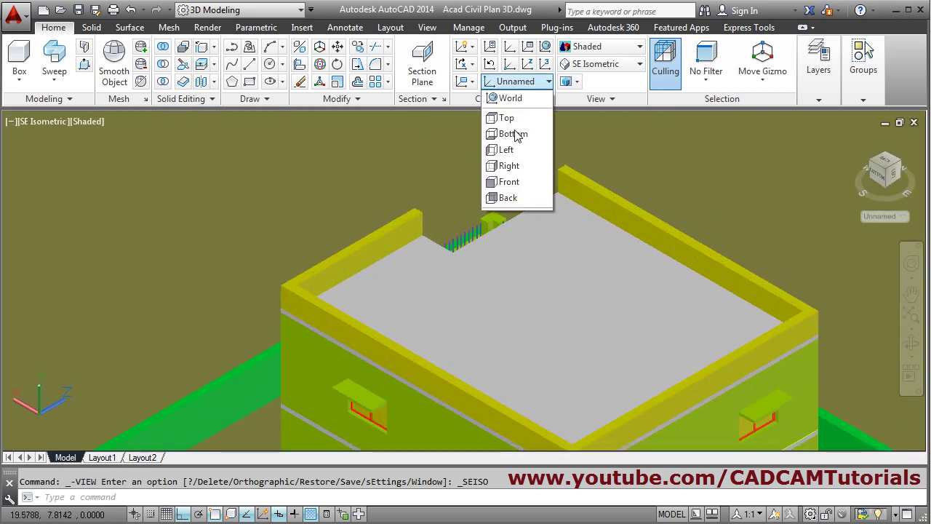
click(509, 182)
scroll(589, 174, up, 5)
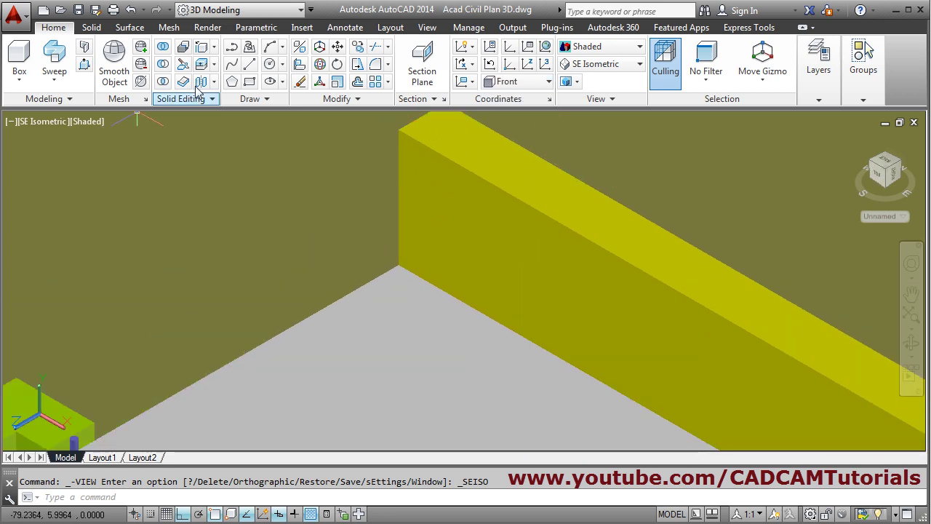
click(249, 81)
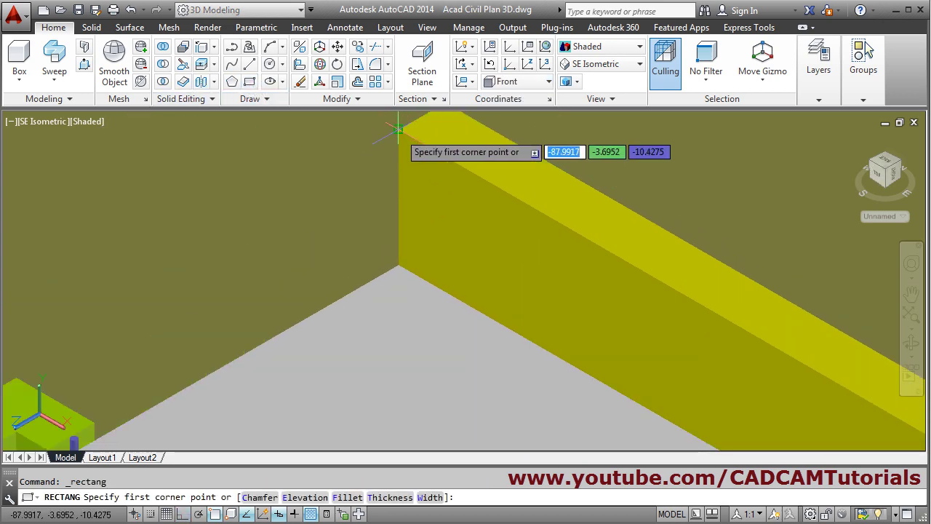
click(398, 129)
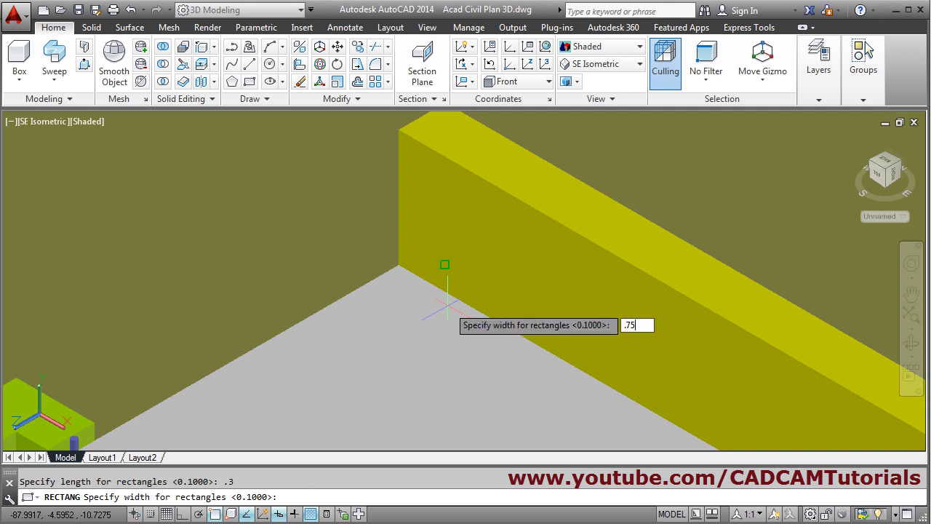
key(Return)
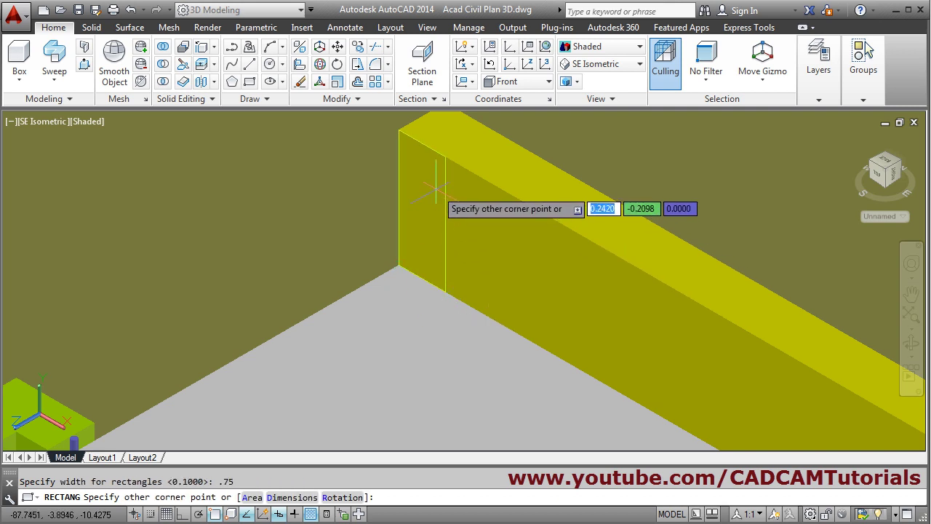
click(786, 356)
Move the rectangle straight down from its lower corner to the parapet's base corner so it lies on the parapet face
scroll(769, 369, down, 3)
scroll(655, 349, up, 4)
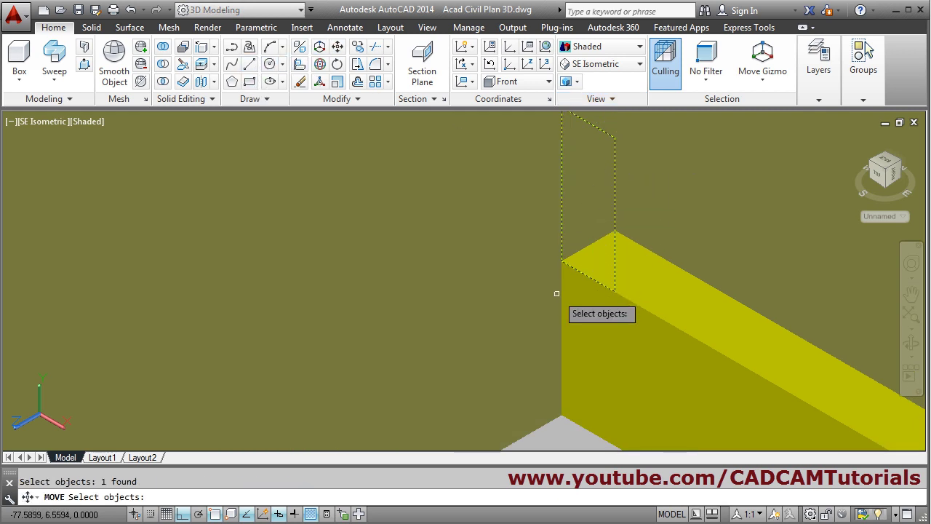
key(Return)
click(561, 258)
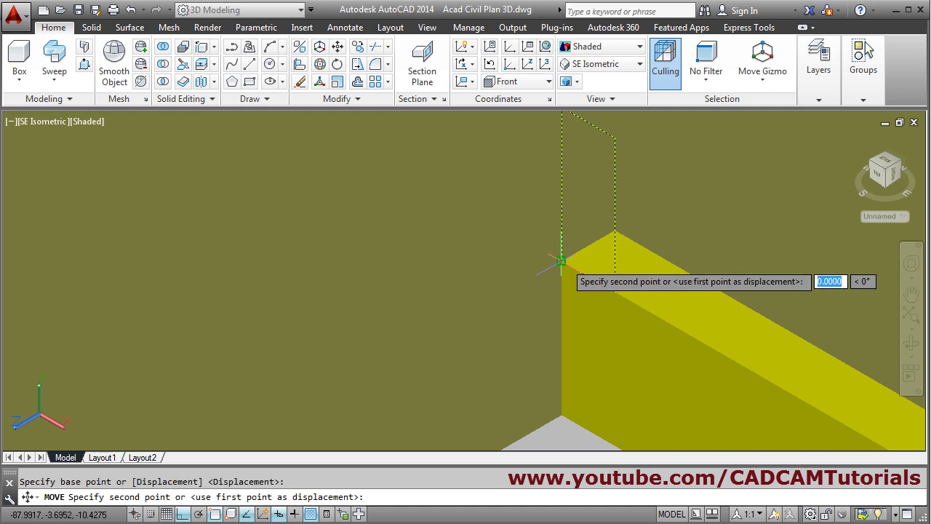
click(559, 402)
scroll(507, 305, down, 3)
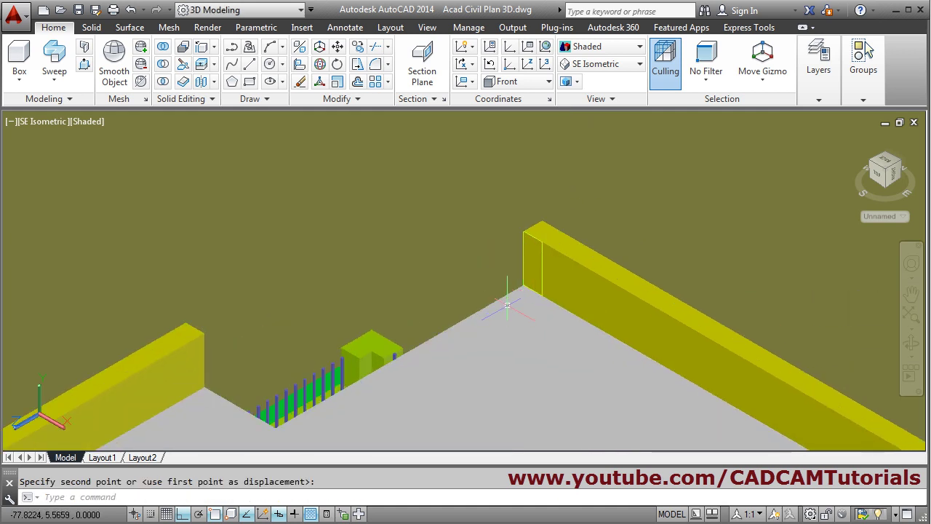
Press-pull the rectangle area along the roof edge above the balcony window wall to the inner corner of the recess
middle_drag(507, 306, 552, 243)
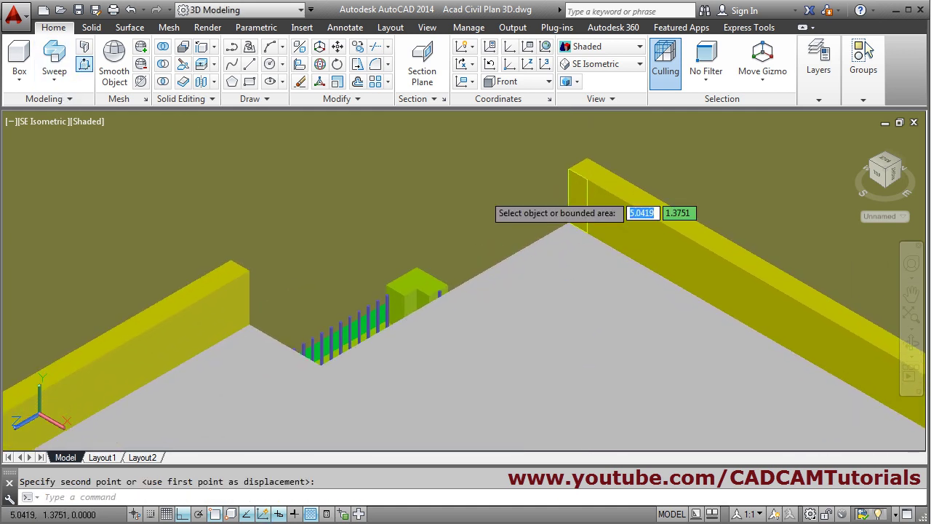
scroll(509, 190, up, 2)
click(540, 181)
scroll(421, 284, down, 2)
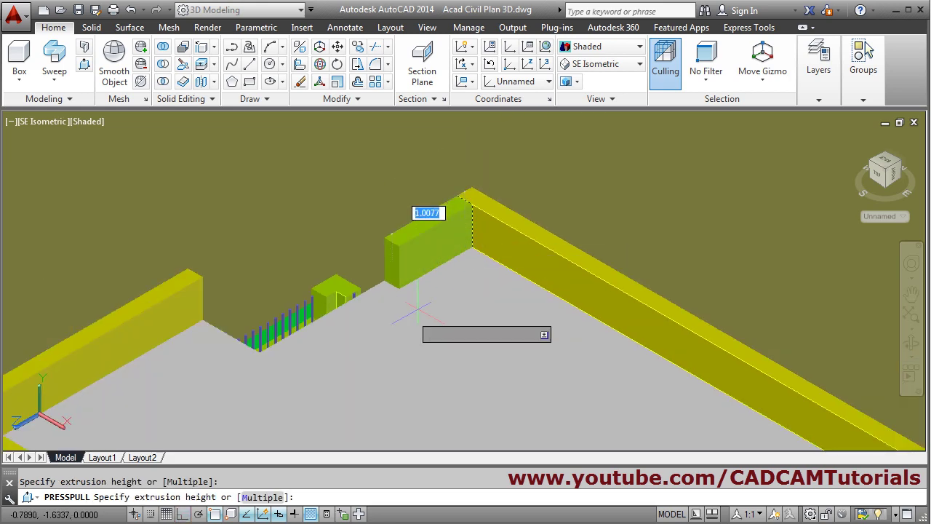
scroll(419, 313, up, 3)
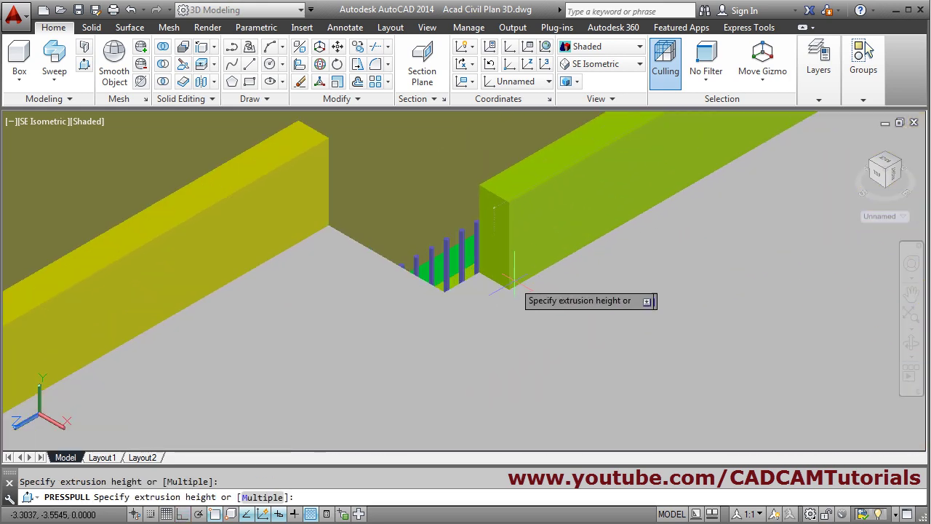
scroll(509, 285, down, 2)
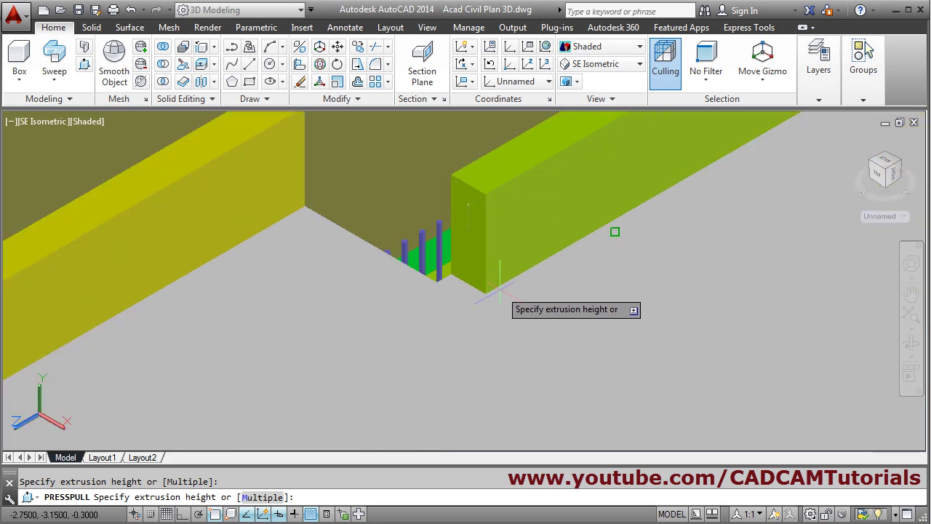
scroll(484, 285, up, 2)
mouse_move(420, 271)
shift+middle_down()
mouse_move(401, 276)
mouse_move(426, 277)
mouse_move(410, 276)
mouse_move(418, 280)
shift+middle_up()
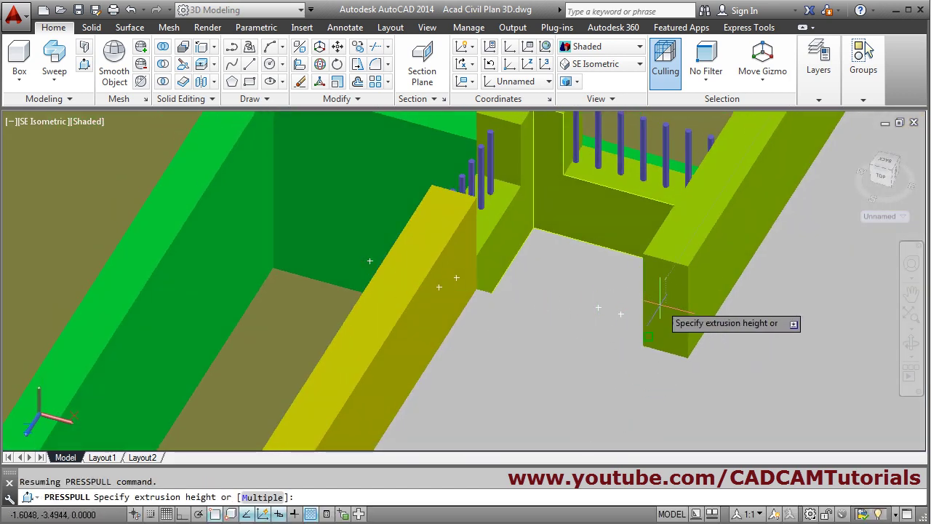
scroll(618, 313, up, 3)
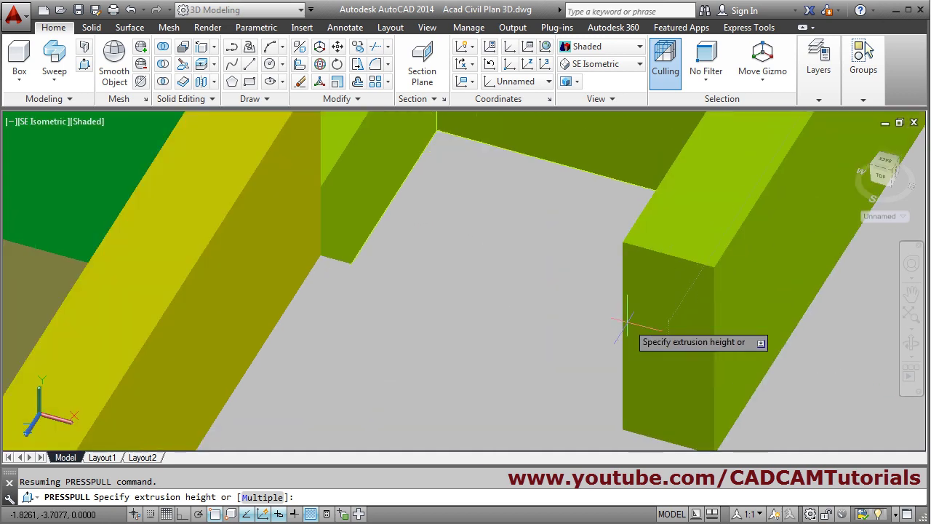
scroll(593, 313, down, 5)
middle_drag(577, 326, 692, 345)
scroll(527, 374, up, 3)
scroll(551, 309, up, 4)
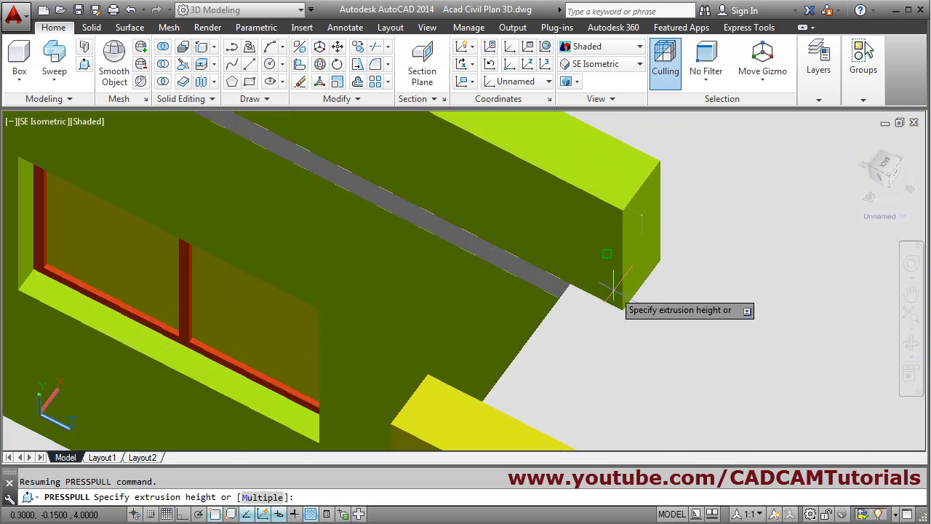
click(571, 288)
scroll(571, 287, down, 5)
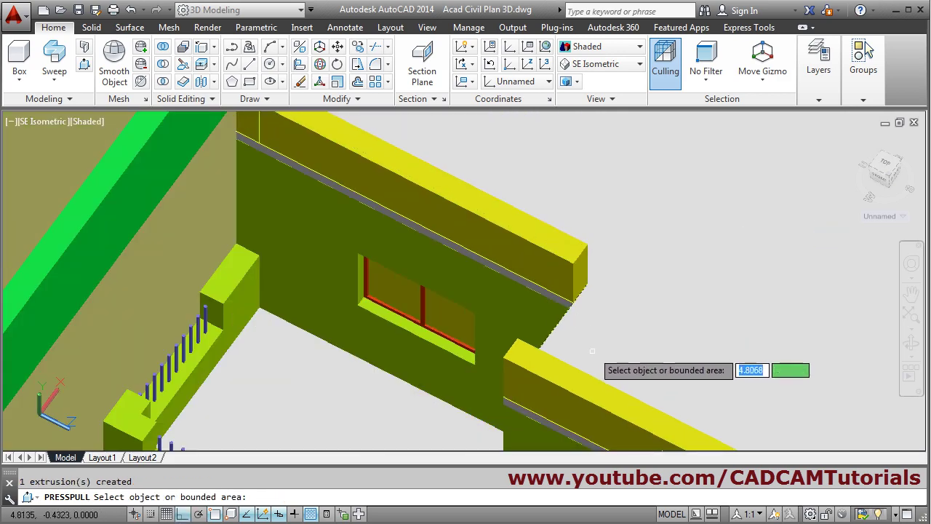
key(Return)
shift+middle_drag(588, 352, 449, 337)
scroll(431, 329, up, 3)
key(Escape)
With the UCS set to Right, draw a 0.3 by 0.75 rectangle on the inner face of the parapet end, from its upper corner
scroll(357, 325, up, 5)
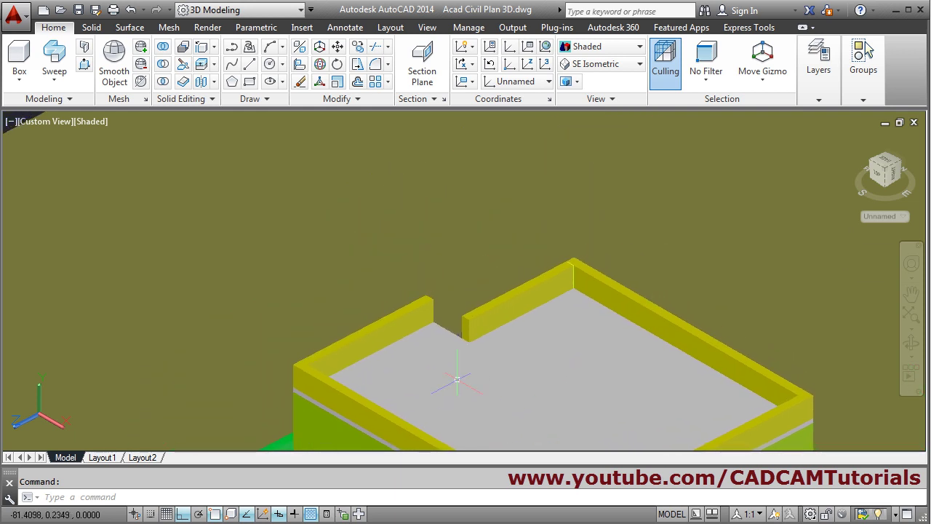
click(529, 83)
click(519, 167)
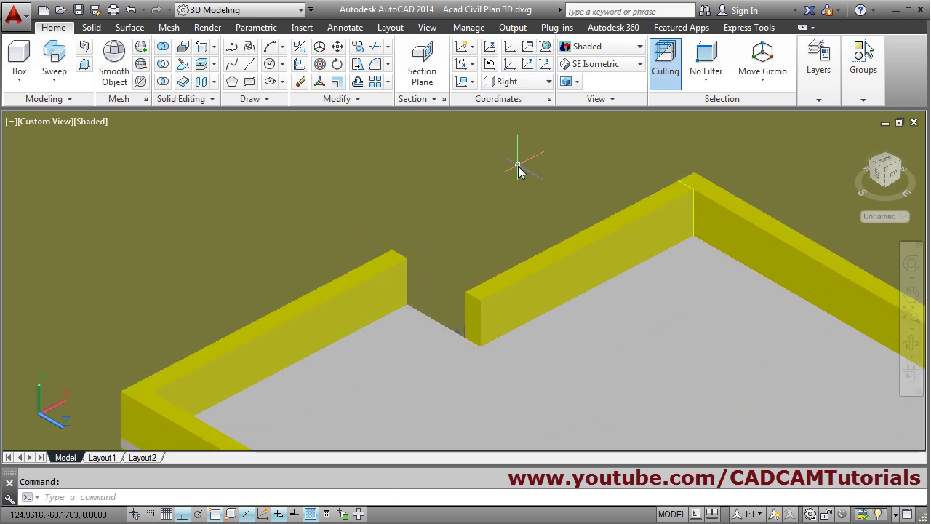
scroll(451, 327, up, 3)
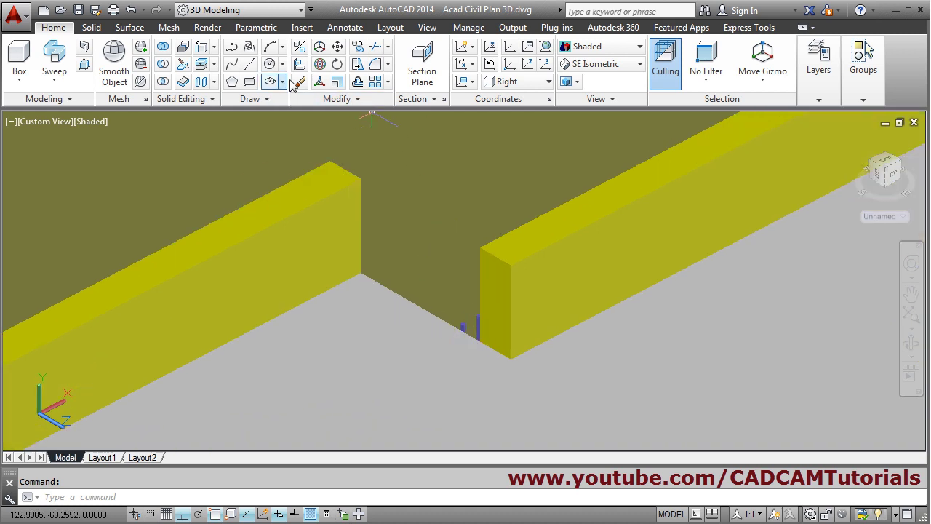
click(250, 82)
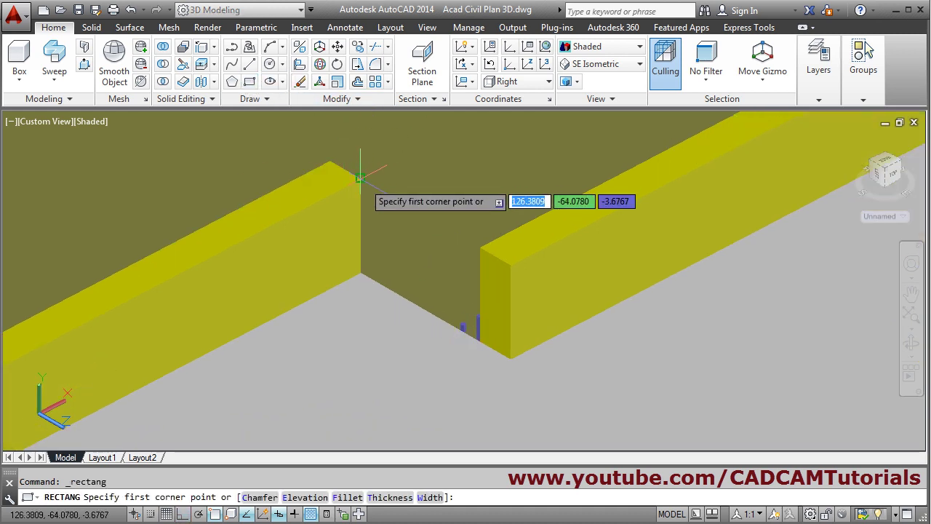
click(360, 177)
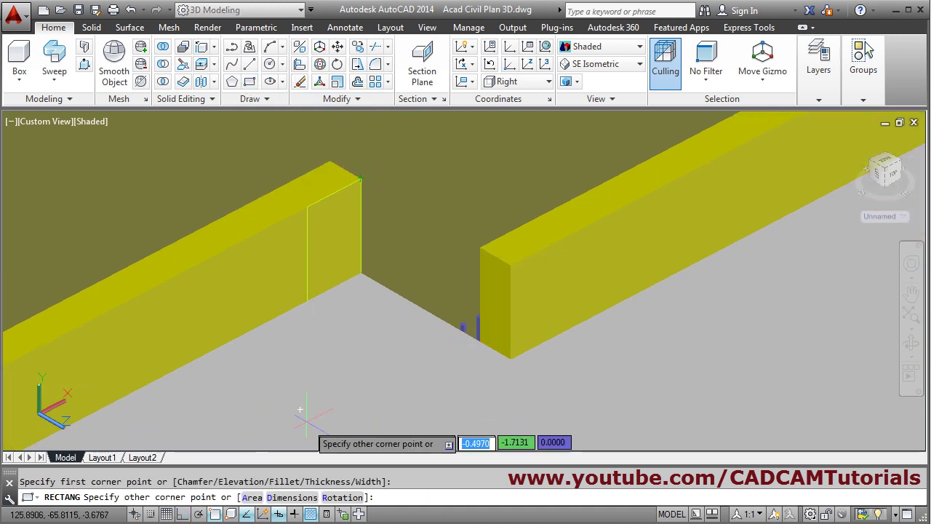
click(293, 497)
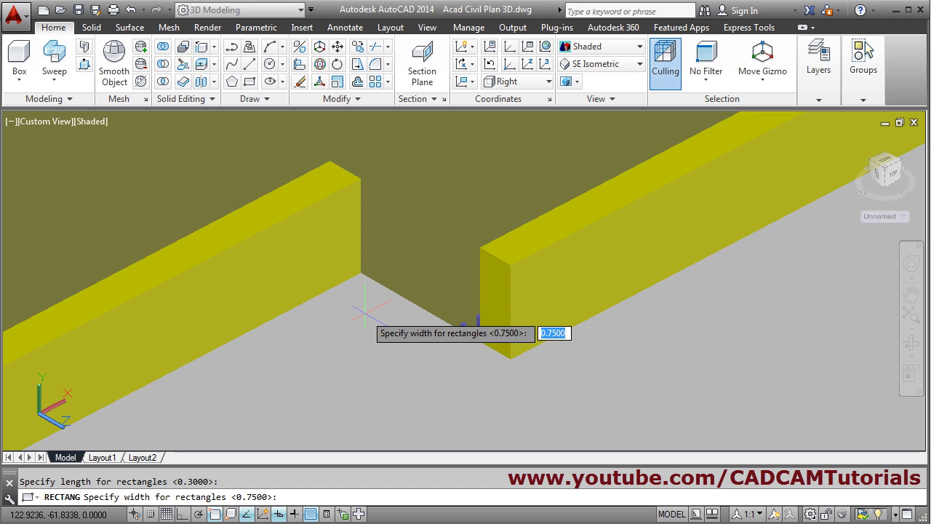
key(Return)
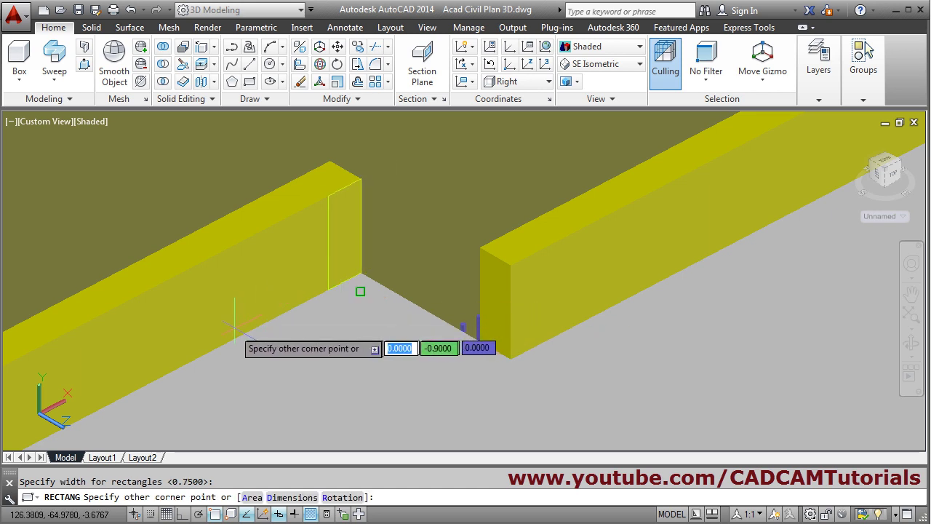
scroll(175, 360, down, 3)
scroll(185, 306, up, 2)
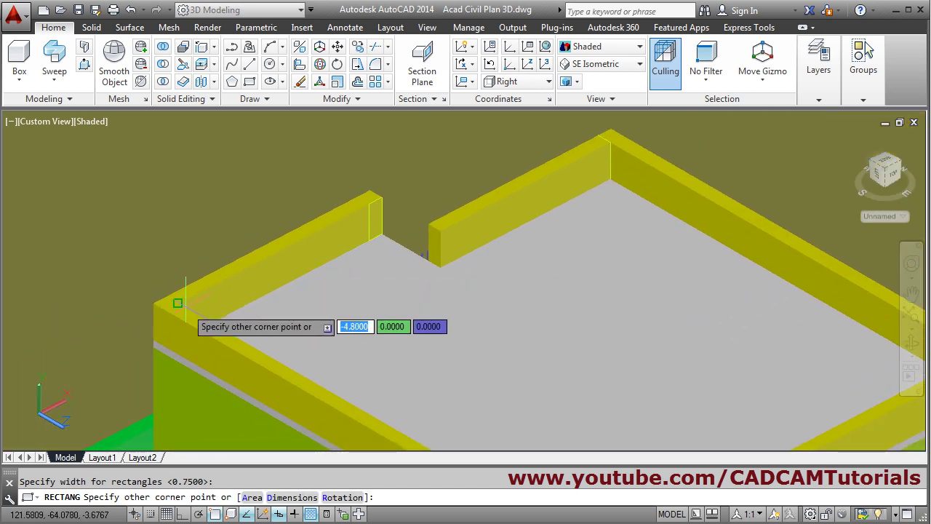
click(178, 361)
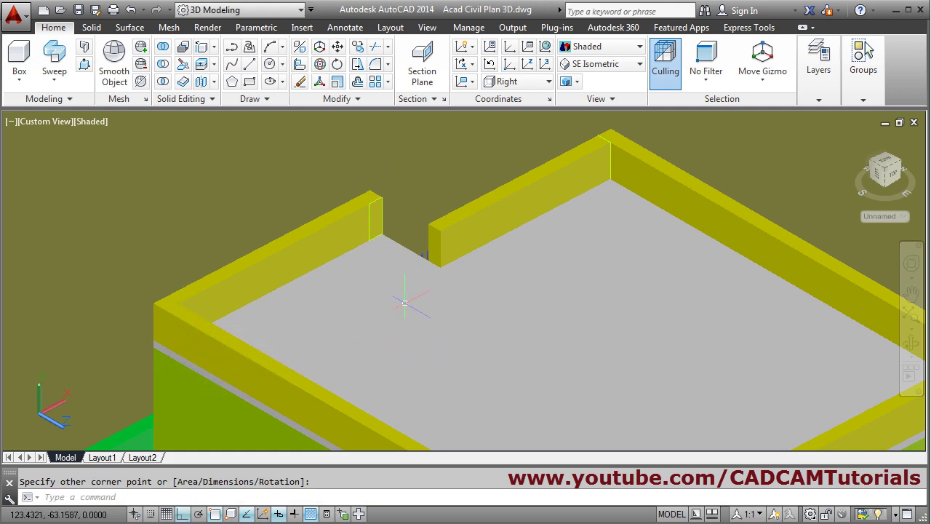
Press-pull the rectangle area across the roof gap to the opposite parapet end, closing the parapet around the recess
scroll(405, 302, up, 3)
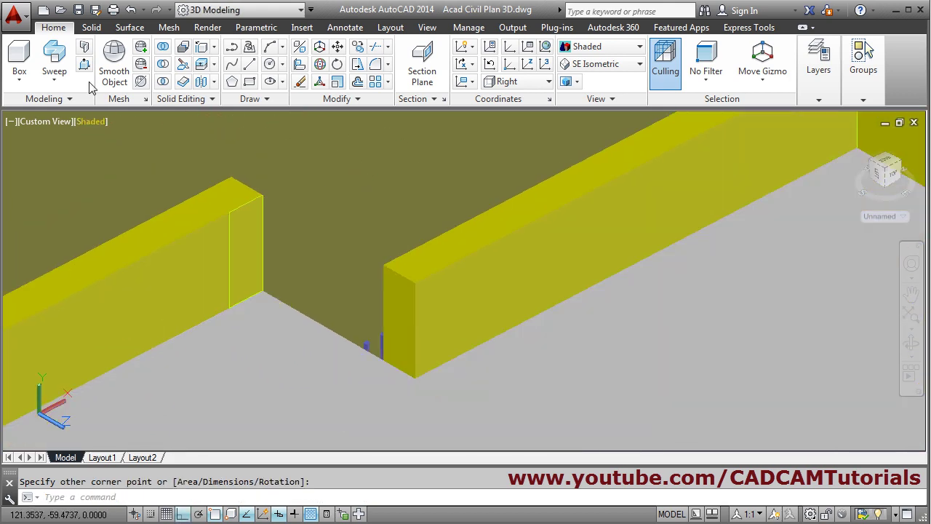
click(85, 64)
click(246, 255)
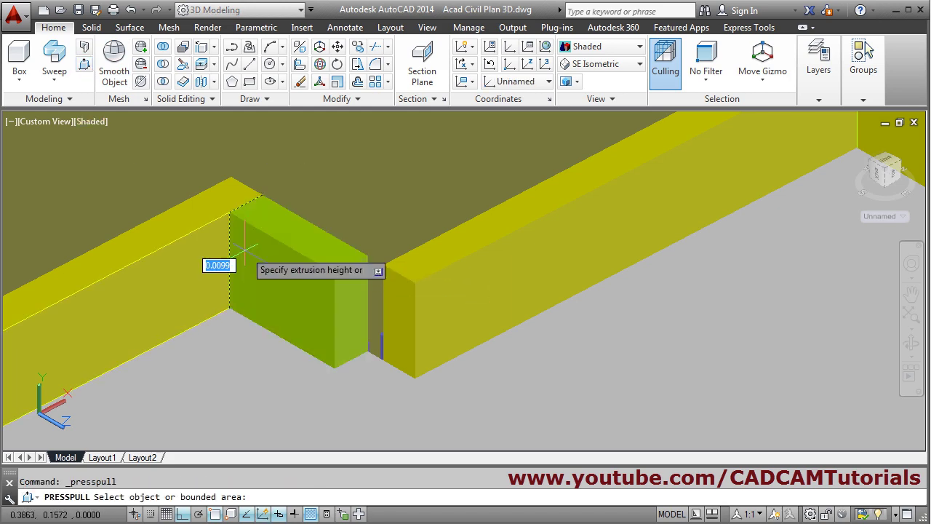
click(421, 293)
scroll(502, 290, down, 3)
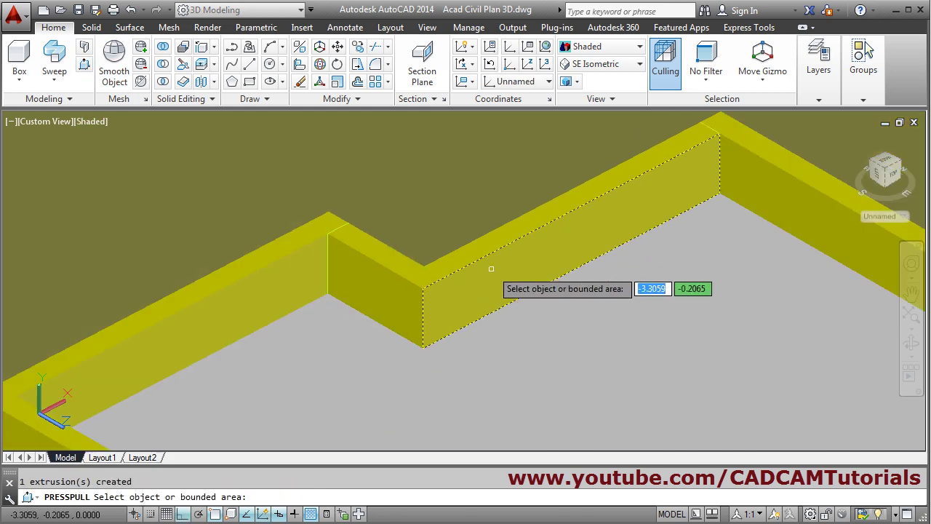
key(Escape)
Draw a line over the balcony's side balusters between the midpoints of the two pier top edges
scroll(499, 277, down, 6)
shift+middle_drag(509, 313, 584, 325)
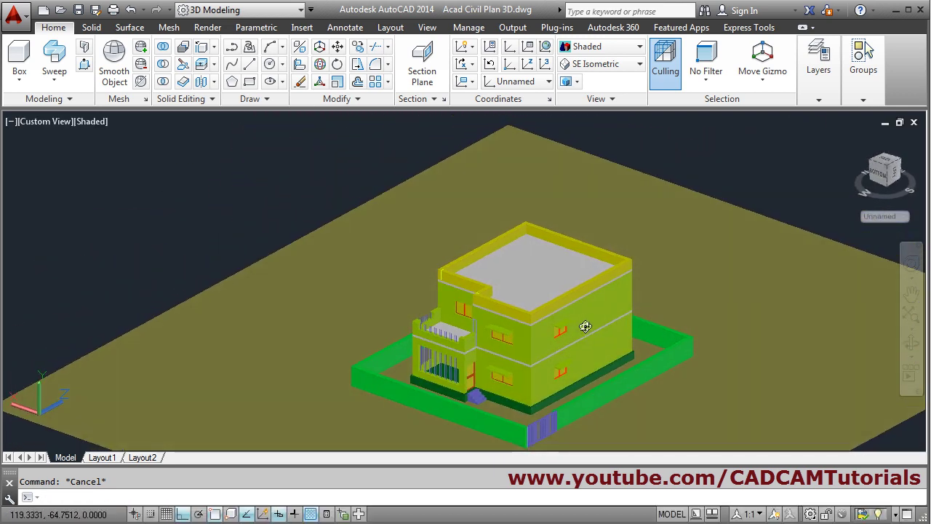
scroll(450, 318, up, 4)
scroll(453, 330, down, 4)
scroll(459, 336, up, 4)
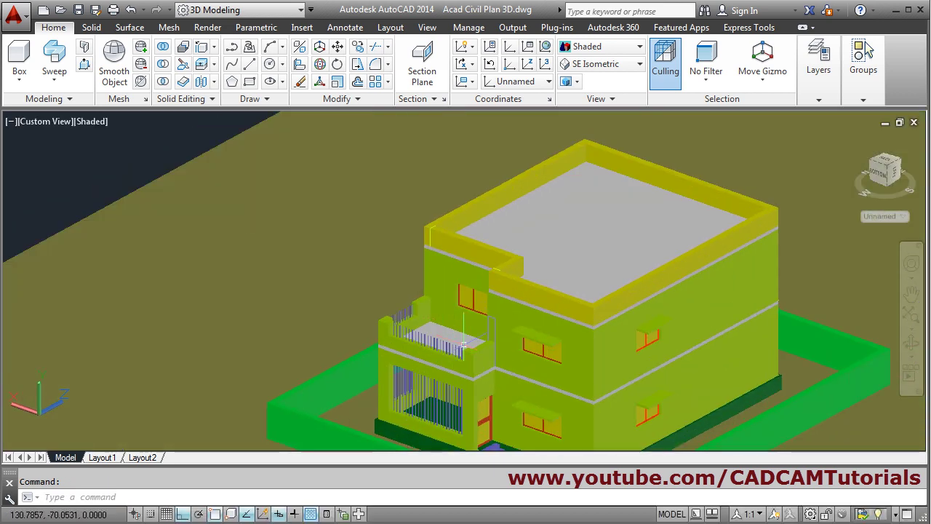
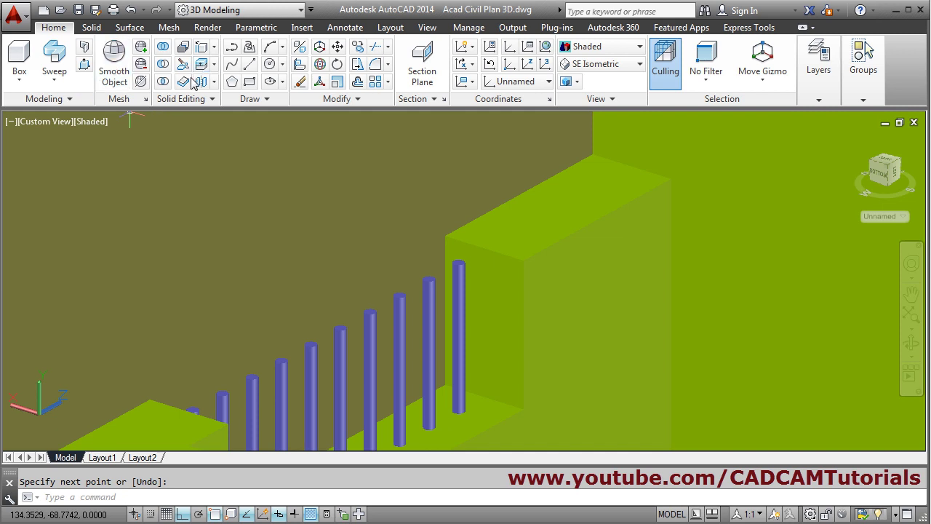
click(249, 72)
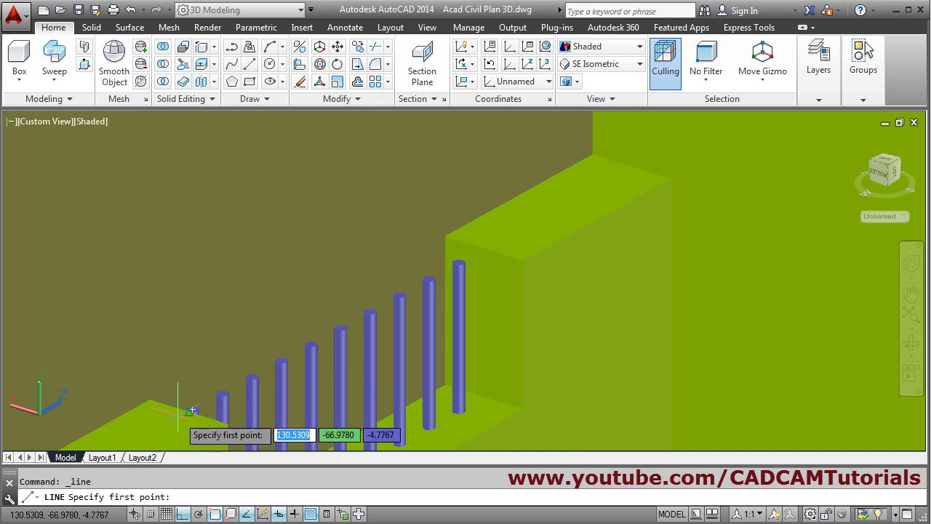
scroll(202, 400, up, 5)
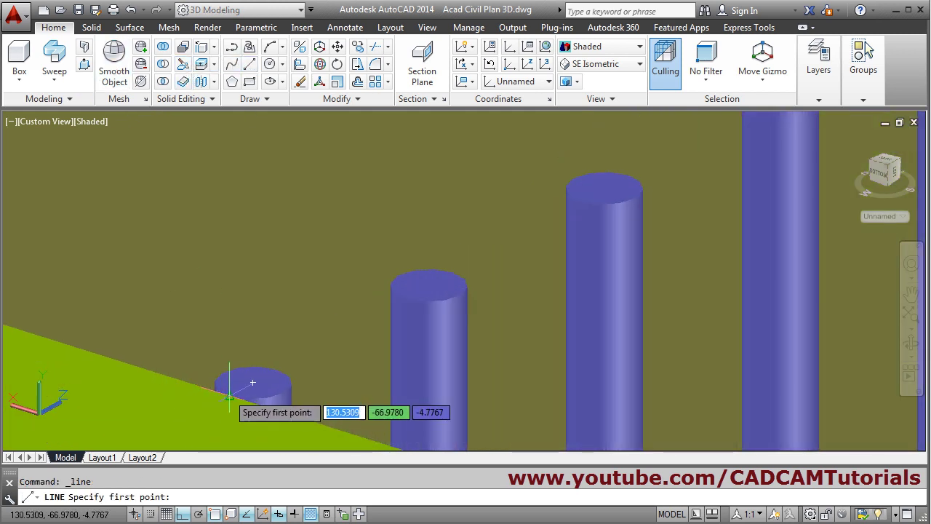
click(229, 396)
scroll(266, 349, up, 5)
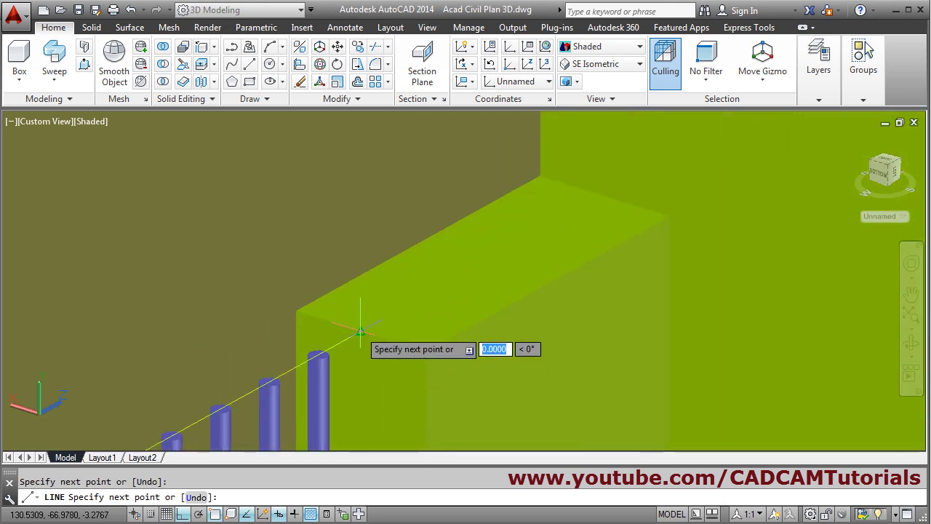
key(Escape)
Draw a circle with radius 0.02 in the empty space beside the ground plane as the handrail profile
scroll(368, 297, down, 10)
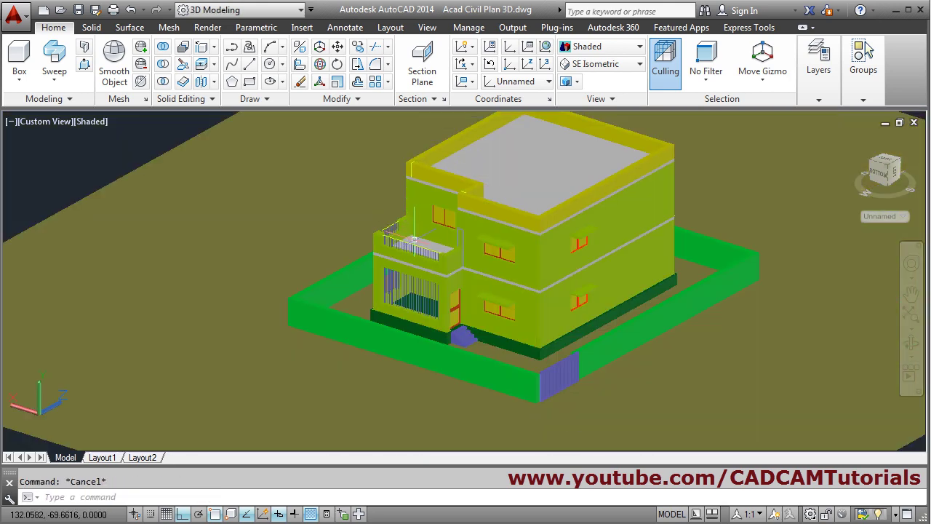
scroll(404, 232, down, 3)
scroll(320, 276, up, 4)
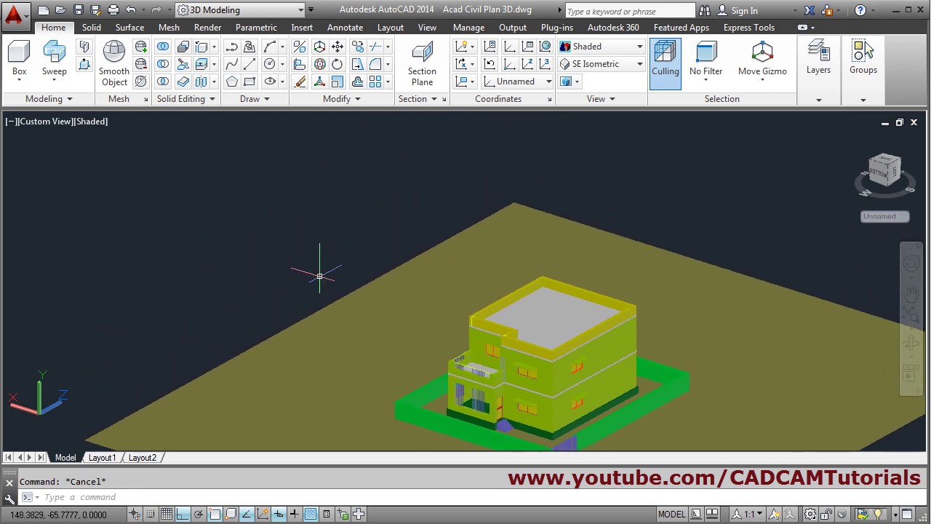
click(268, 65)
click(197, 263)
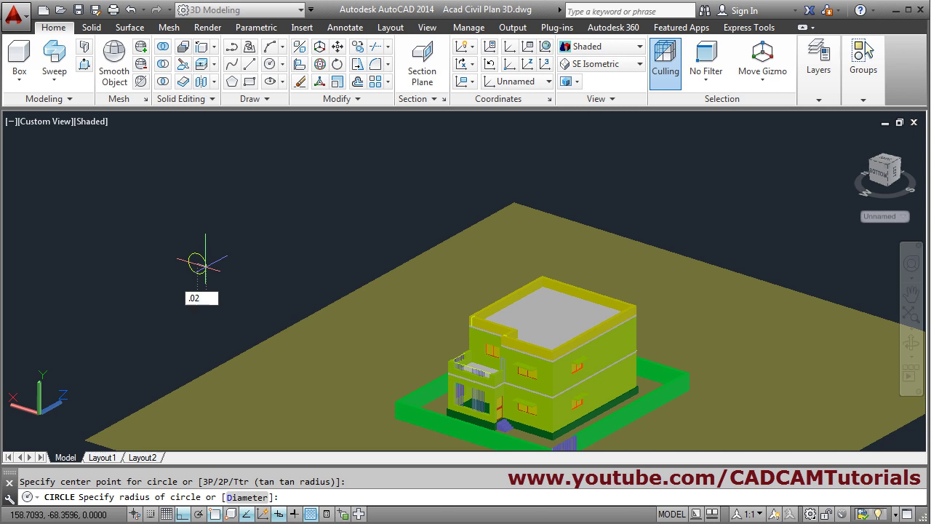
key(Return)
Copy the small circle a short distance along the X axis to get a second handrail profile
scroll(205, 266, up, 5)
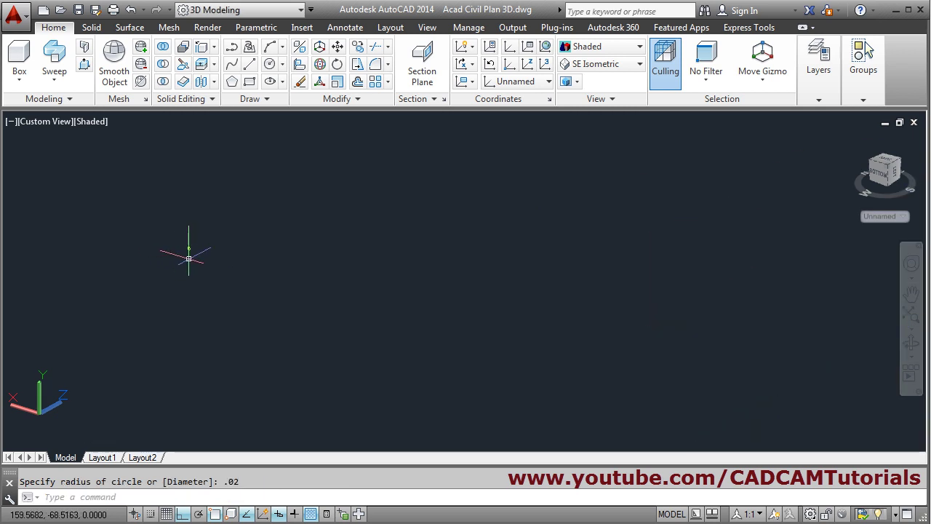
click(361, 46)
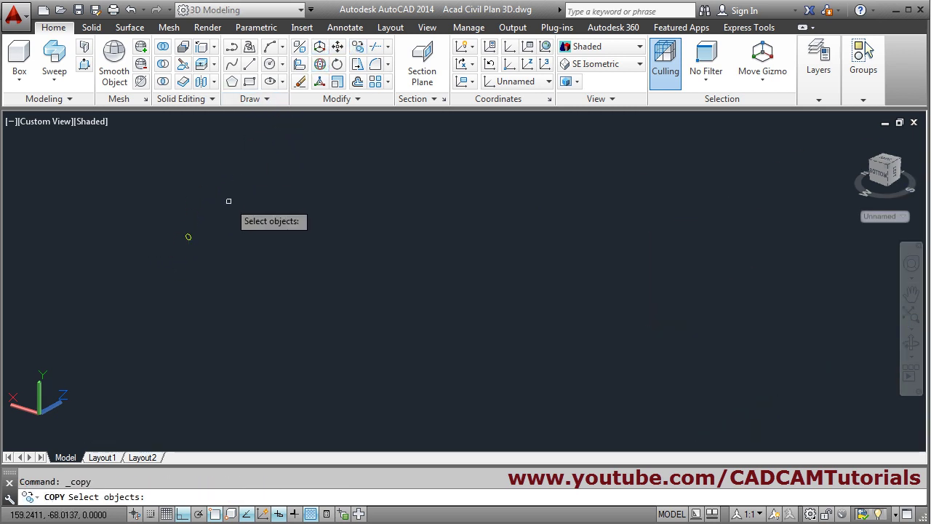
click(229, 202)
click(177, 260)
key(Return)
click(192, 247)
click(218, 255)
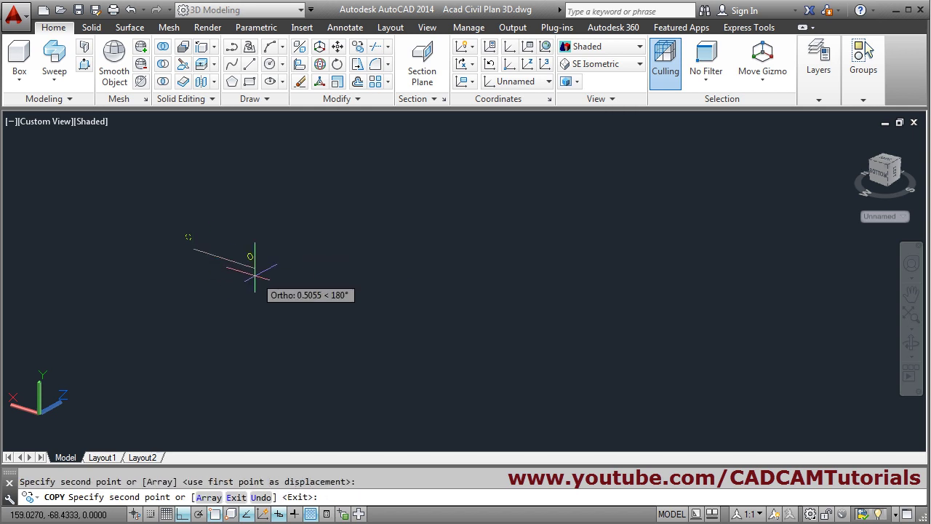
key(Escape)
scroll(219, 235, down, 5)
scroll(220, 236, down, 2)
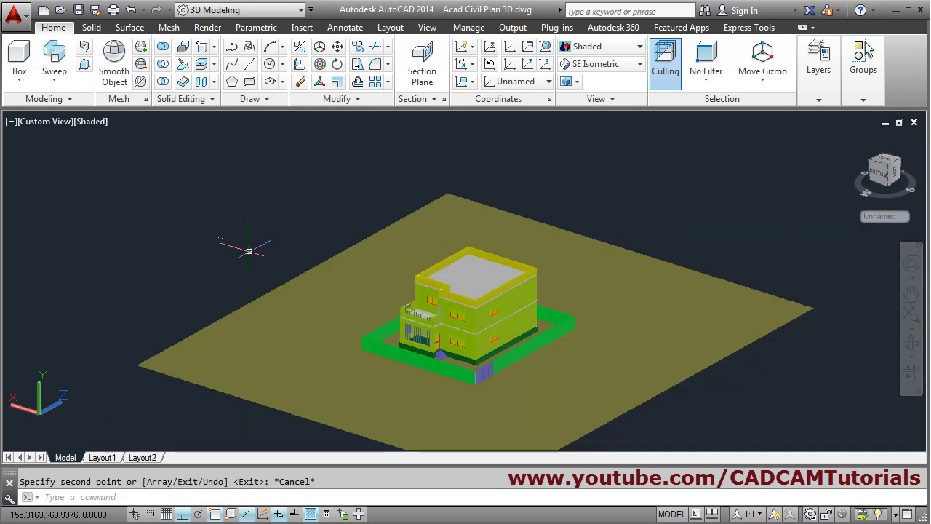
scroll(249, 251, up, 3)
click(55, 62)
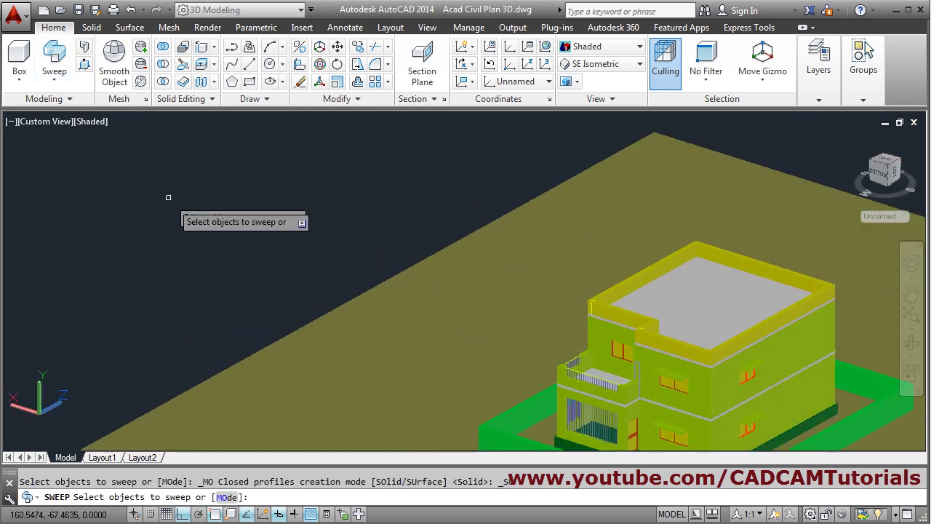
scroll(190, 208, up, 4)
click(196, 204)
scroll(305, 223, down, 3)
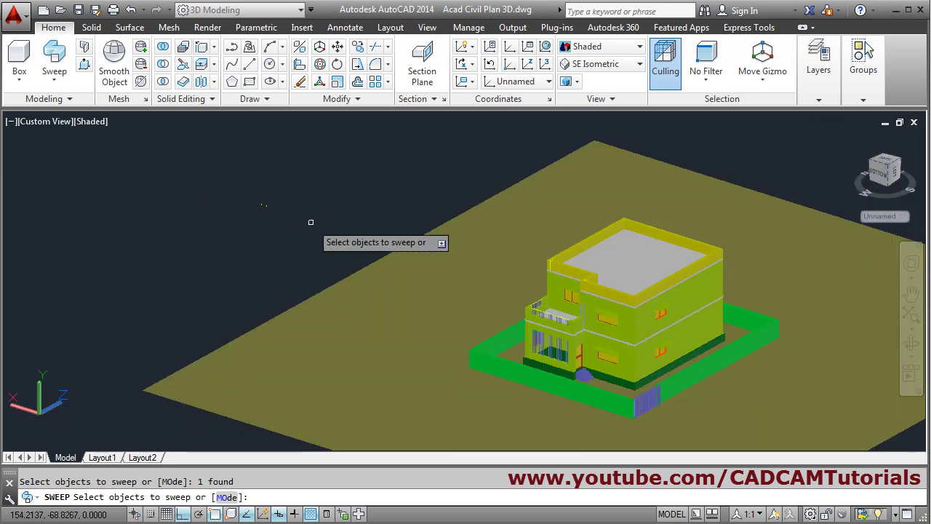
scroll(588, 343, up, 7)
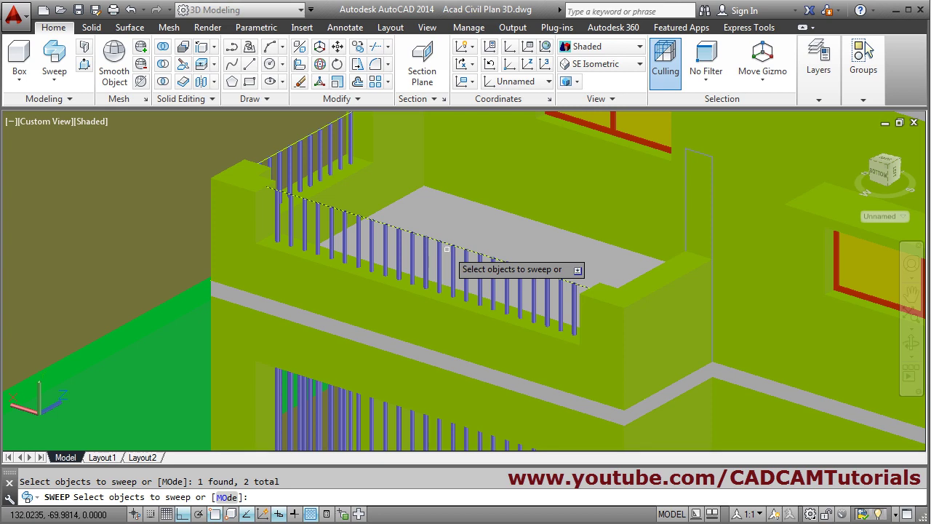
key(Escape)
Sweep one of the small circles along the line above the balcony's front balusters to form the front handrail
scroll(430, 256, down, 4)
scroll(220, 193, up, 6)
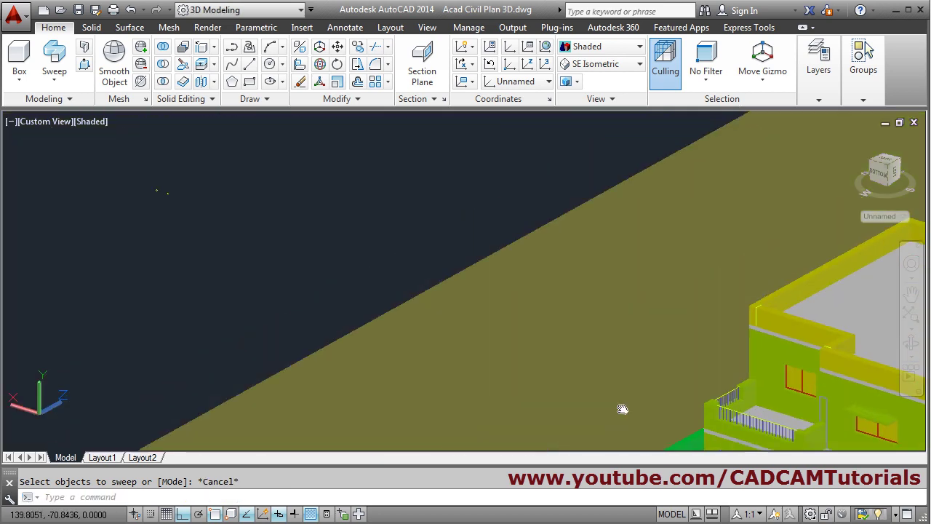
scroll(220, 193, up, 5)
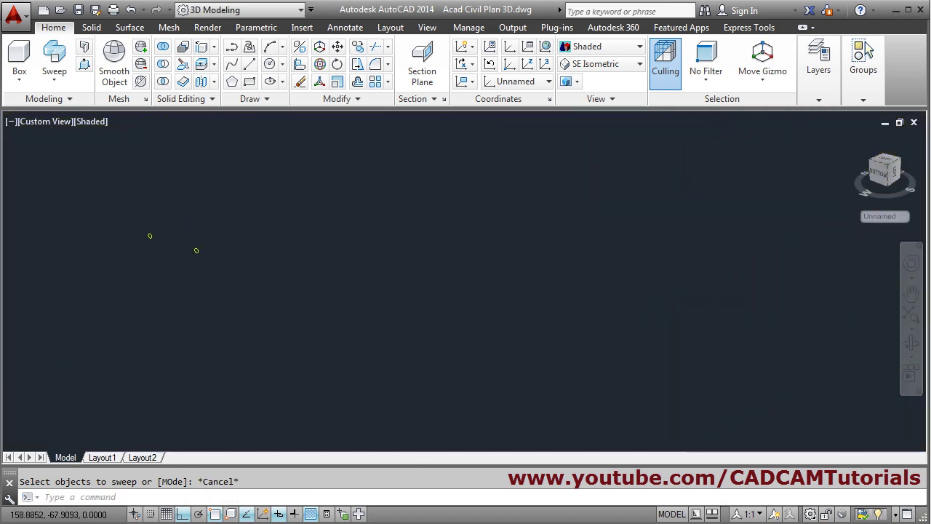
click(54, 60)
click(189, 267)
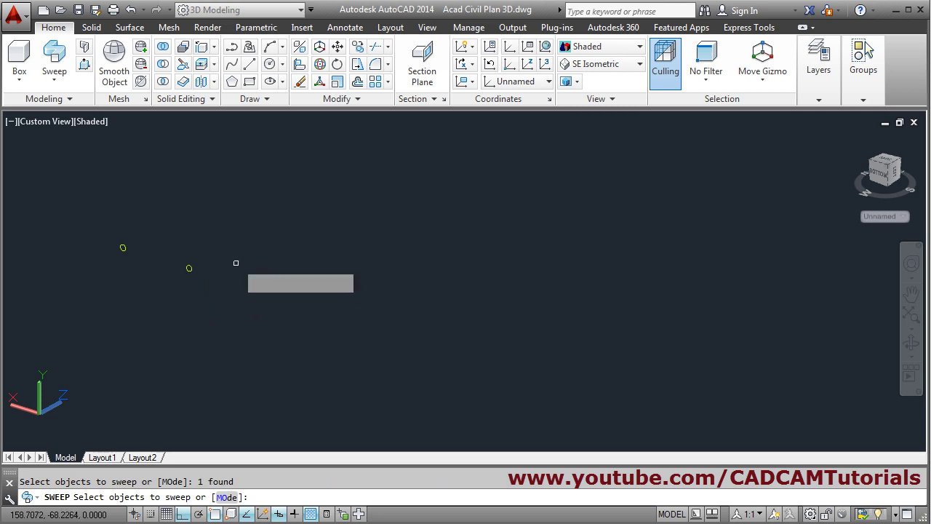
key(Return)
scroll(622, 360, down, 6)
scroll(633, 342, up, 6)
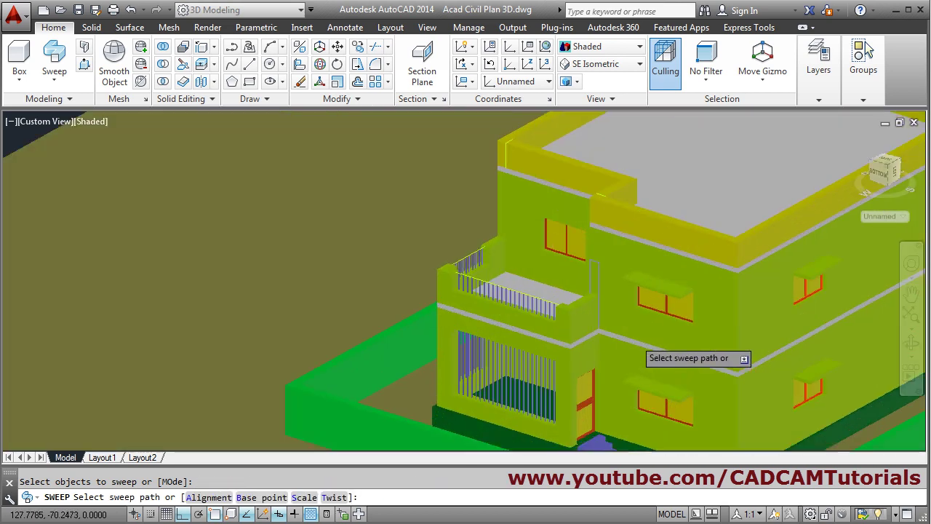
scroll(633, 339, up, 3)
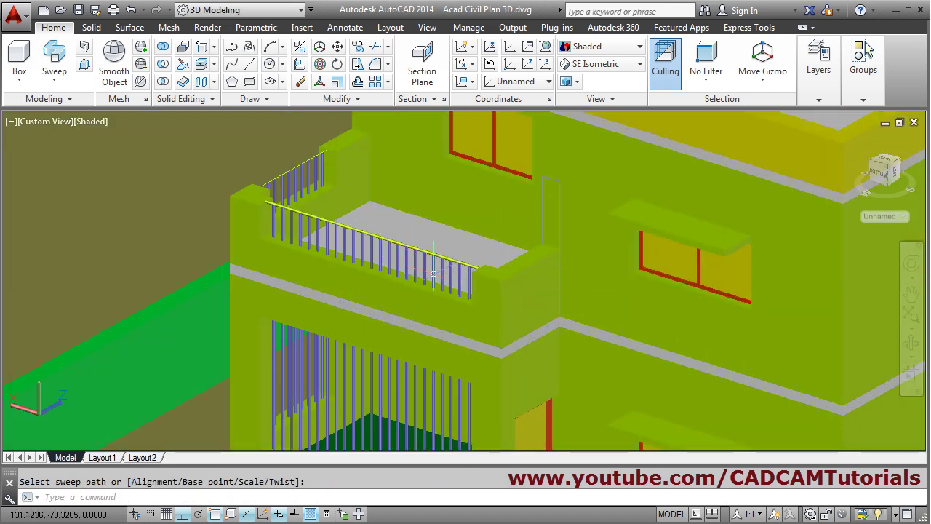
Sweep the remaining small circle along the line above the balcony's side balusters to form the side handrail
scroll(419, 251, down, 5)
middle_drag(465, 326, 520, 394)
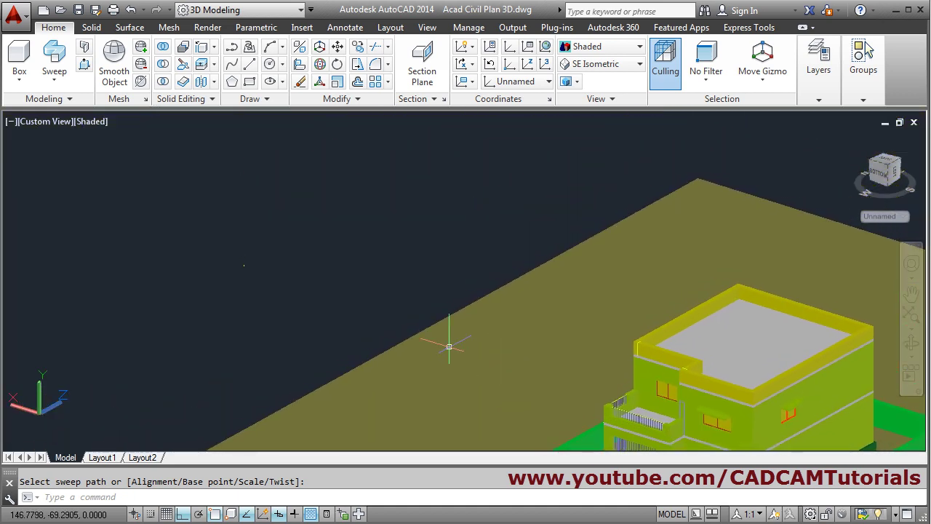
key(Escape)
key(Return)
scroll(277, 291, up, 6)
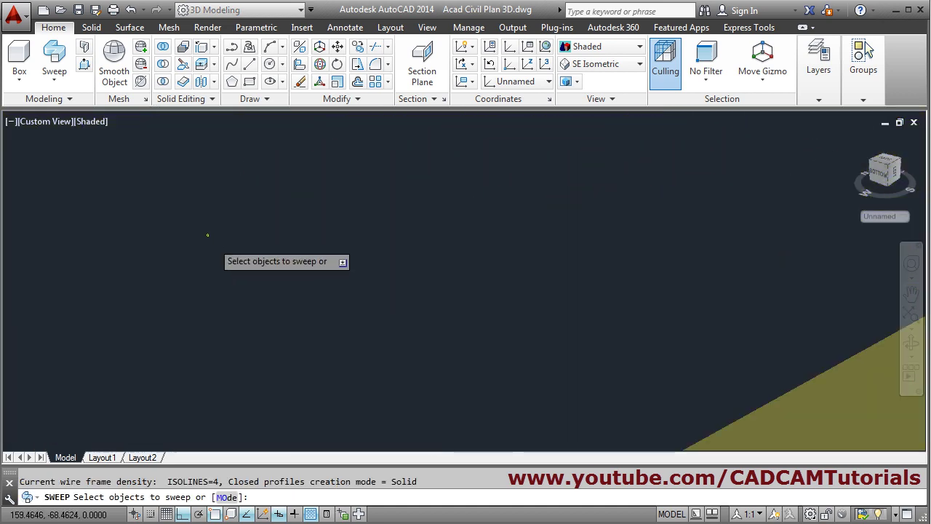
key(Return)
scroll(261, 225, down, 5)
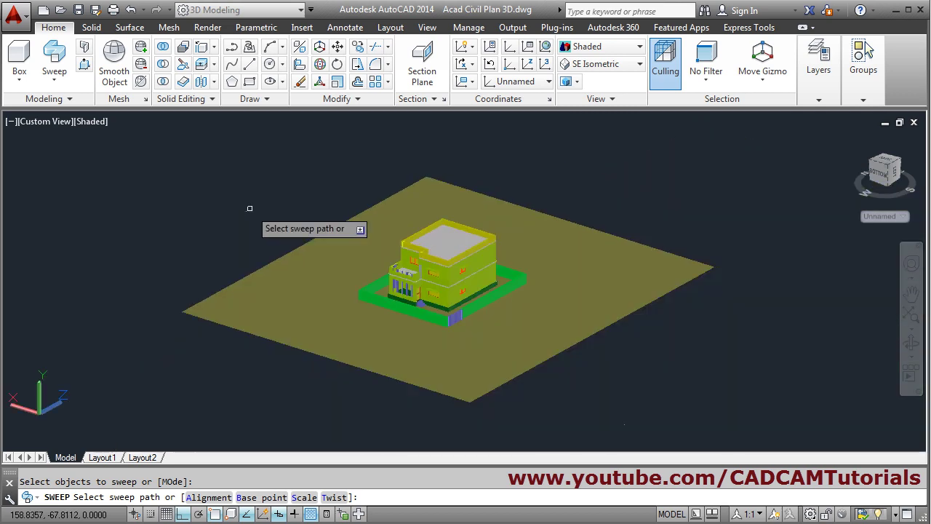
scroll(291, 233, up, 6)
scroll(356, 253, up, 5)
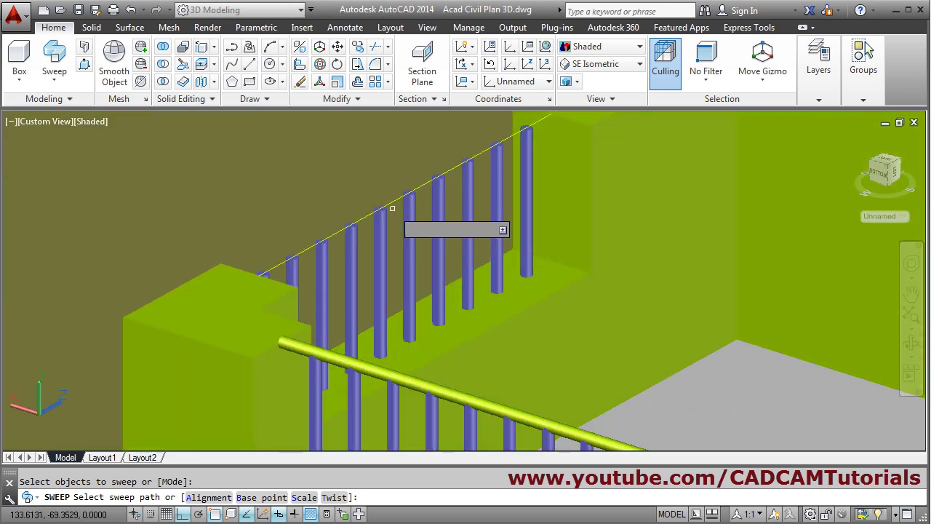
scroll(393, 201, down, 8)
key(Escape)
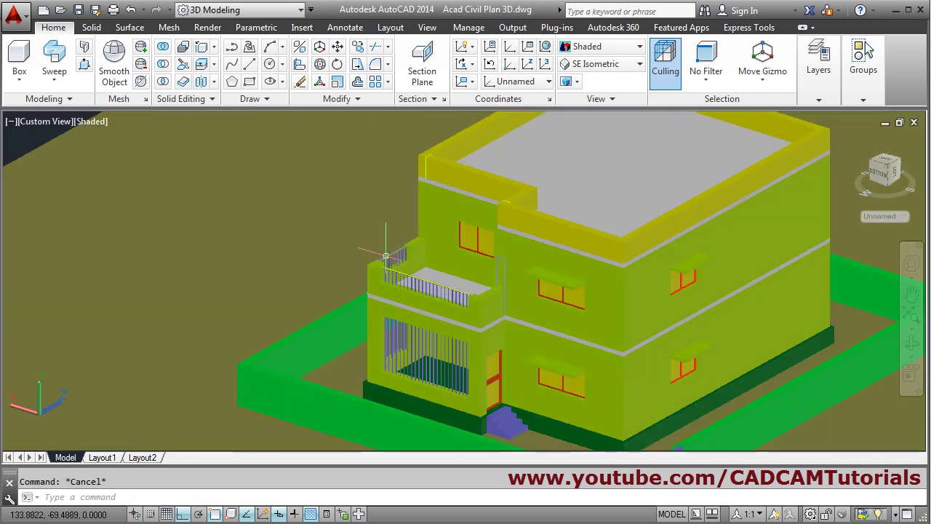
Inspect the whole house model from several angles, including the balcony railings, windows, entrance steps, compound wall and gate
shift+middle_drag(432, 291, 408, 349)
scroll(405, 333, down, 8)
scroll(462, 330, up, 5)
scroll(379, 334, down, 1)
scroll(490, 429, up, 2)
scroll(500, 357, down, 4)
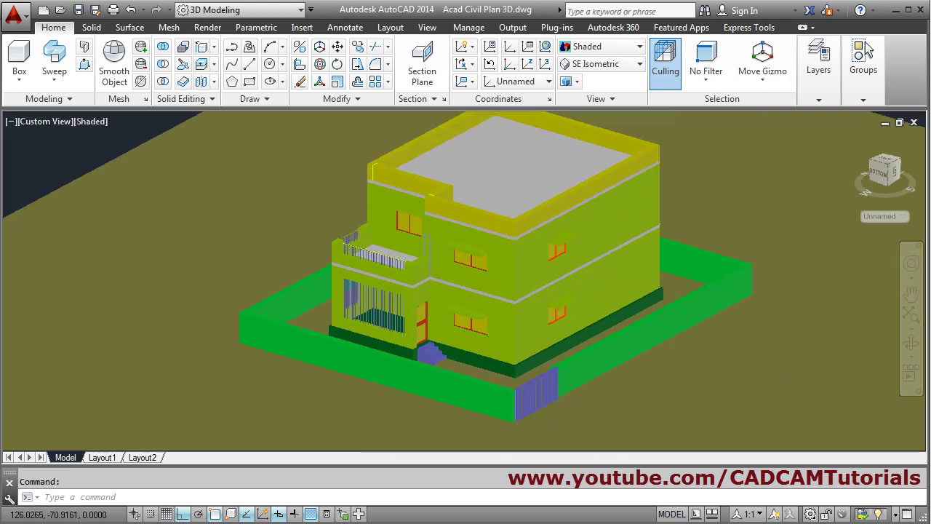
shift+middle_drag(500, 358, 484, 347)
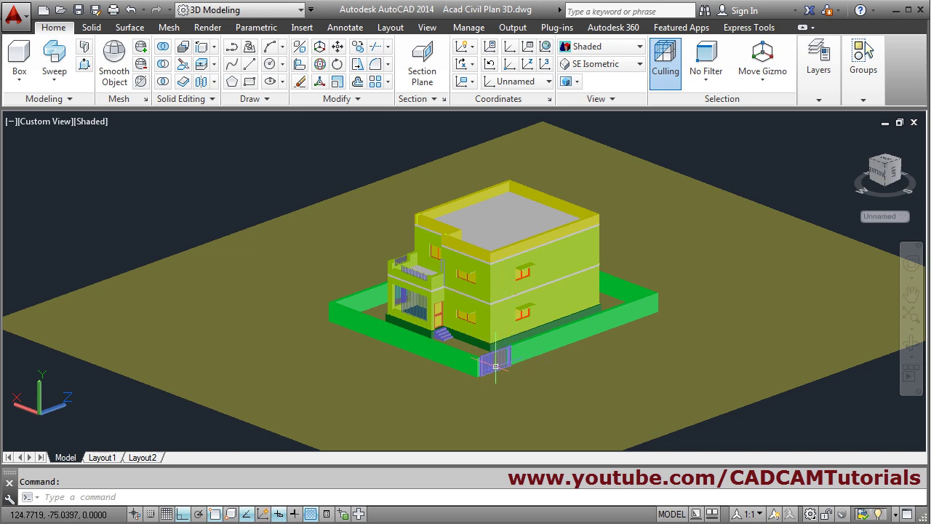
scroll(495, 366, up, 3)
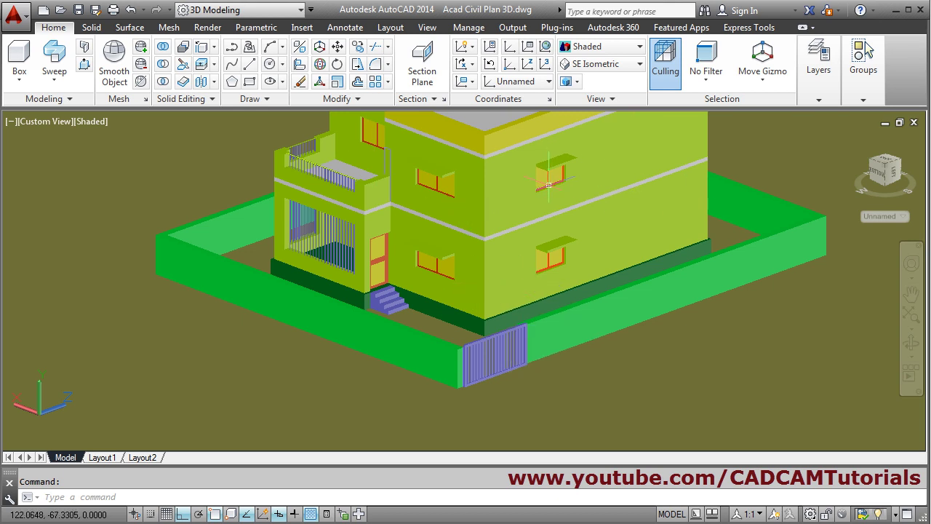
scroll(511, 199, down, 4)
middle_drag(486, 186, 417, 222)
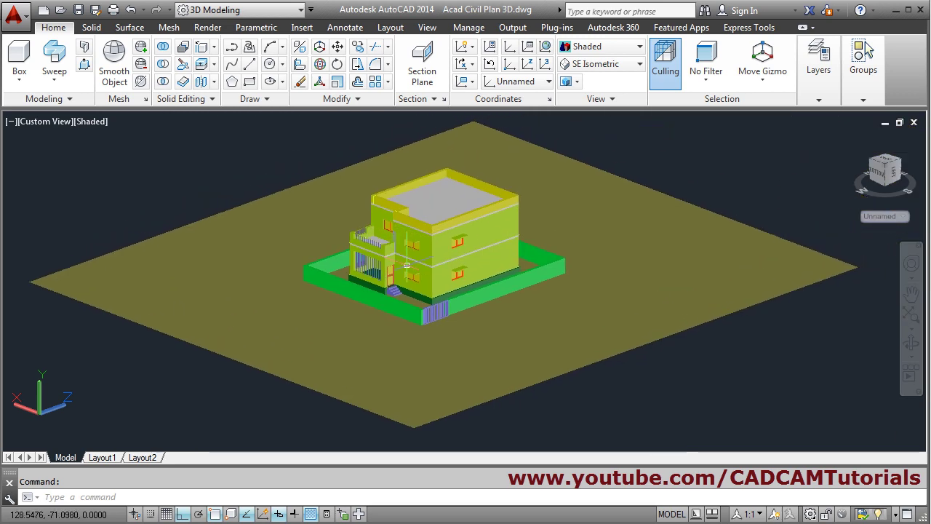
scroll(438, 275, up, 3)
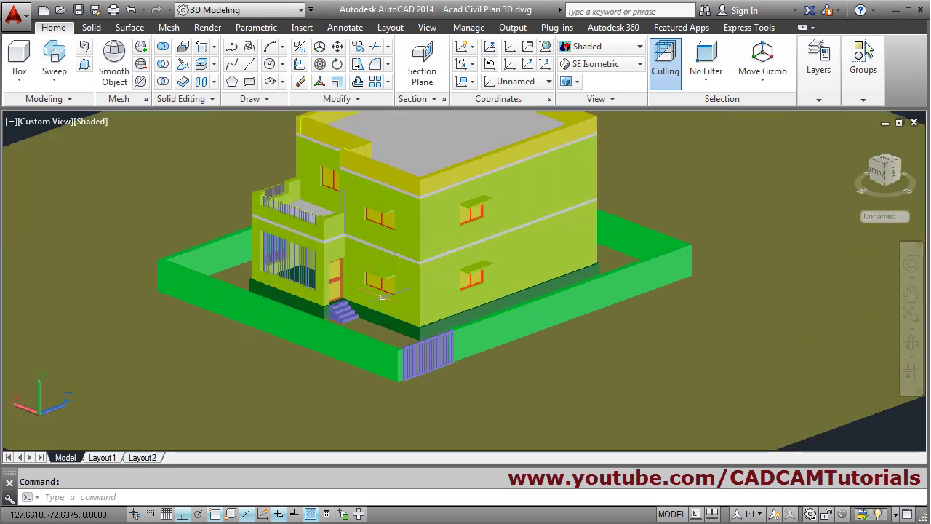
shift+middle_drag(383, 297, 497, 323)
scroll(450, 290, up, 2)
scroll(531, 311, up, 2)
mouse_move(498, 323)
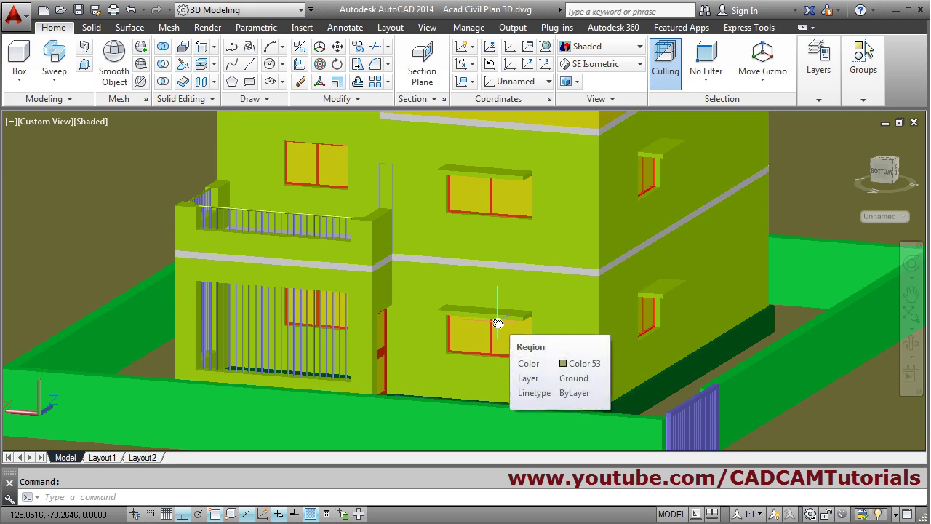